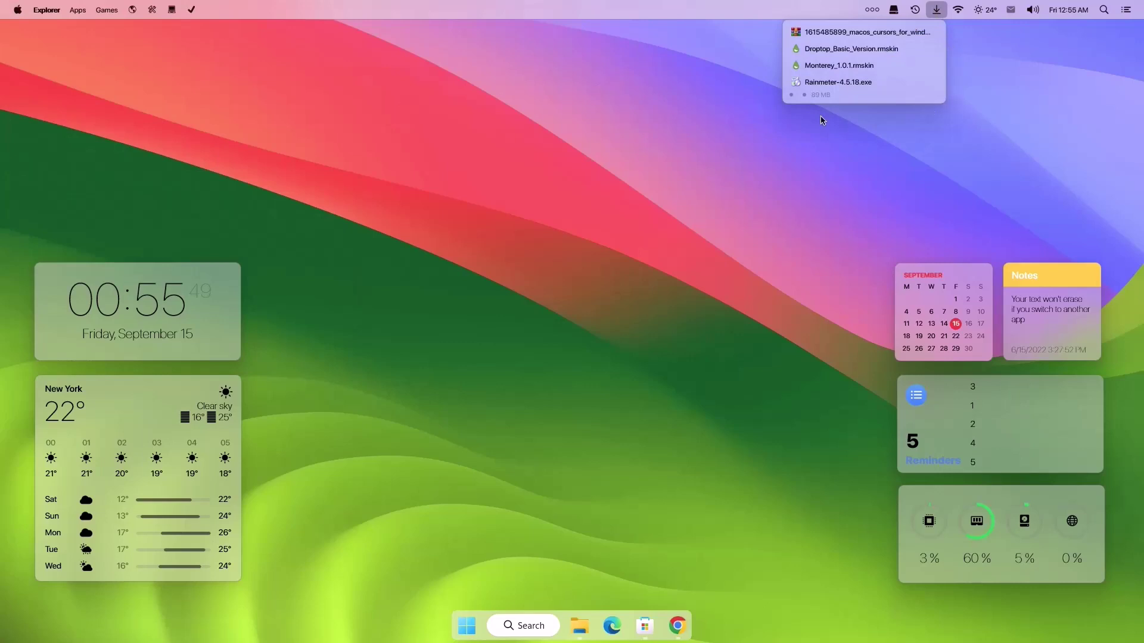
- Check the speaker volume and media playback controls on the customized desktop, and dismiss them
click(983, 69)
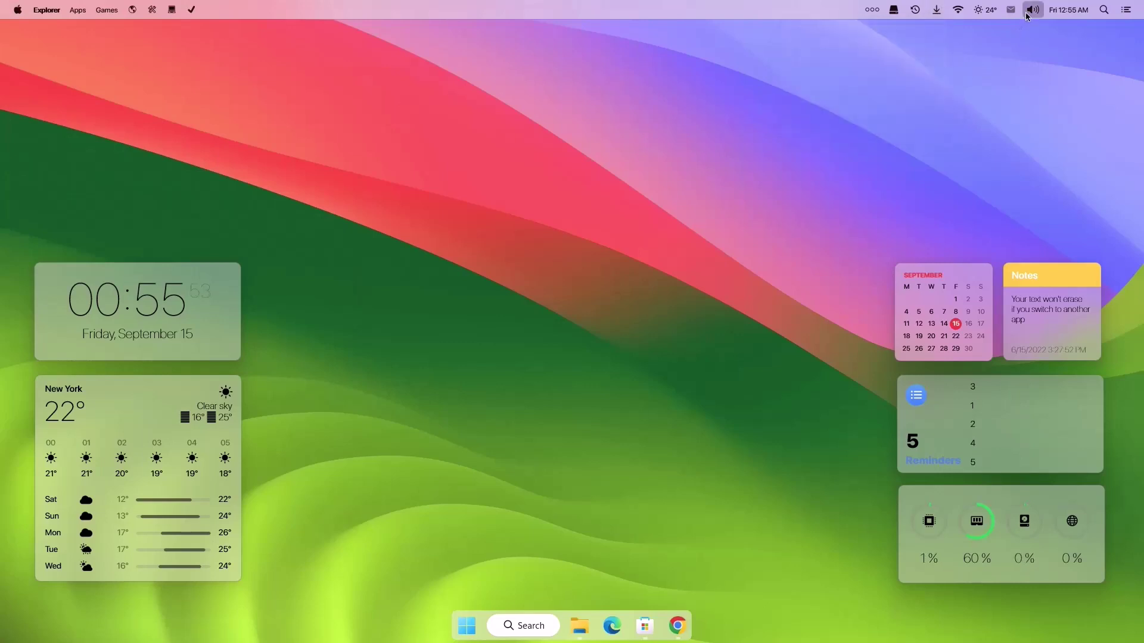
click(1027, 16)
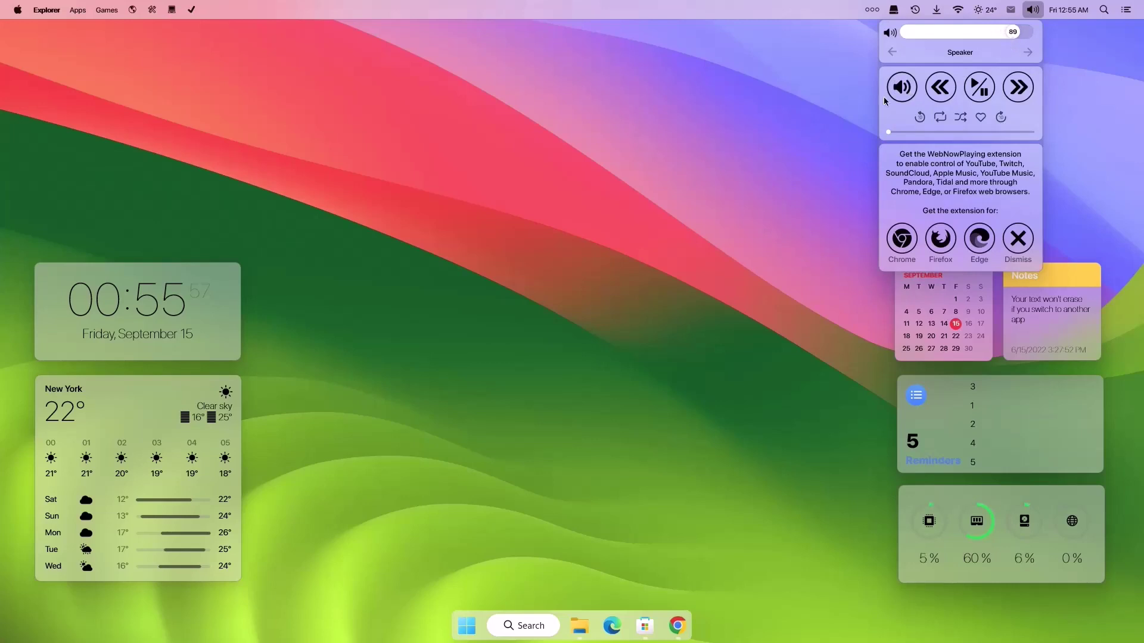
click(821, 99)
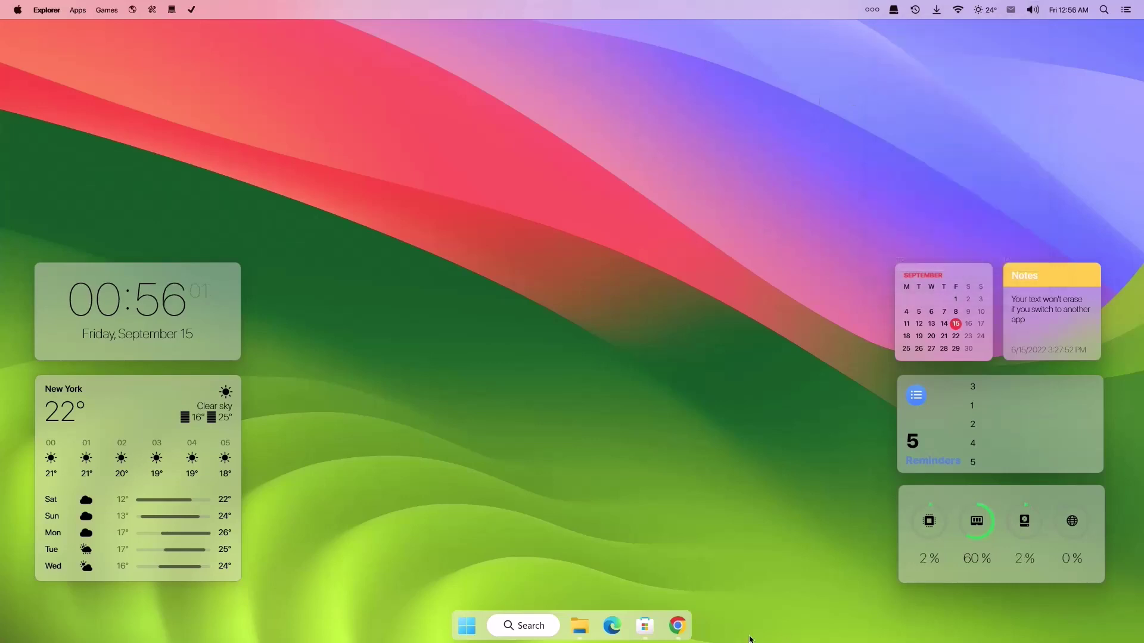
mouse_move(1001, 629)
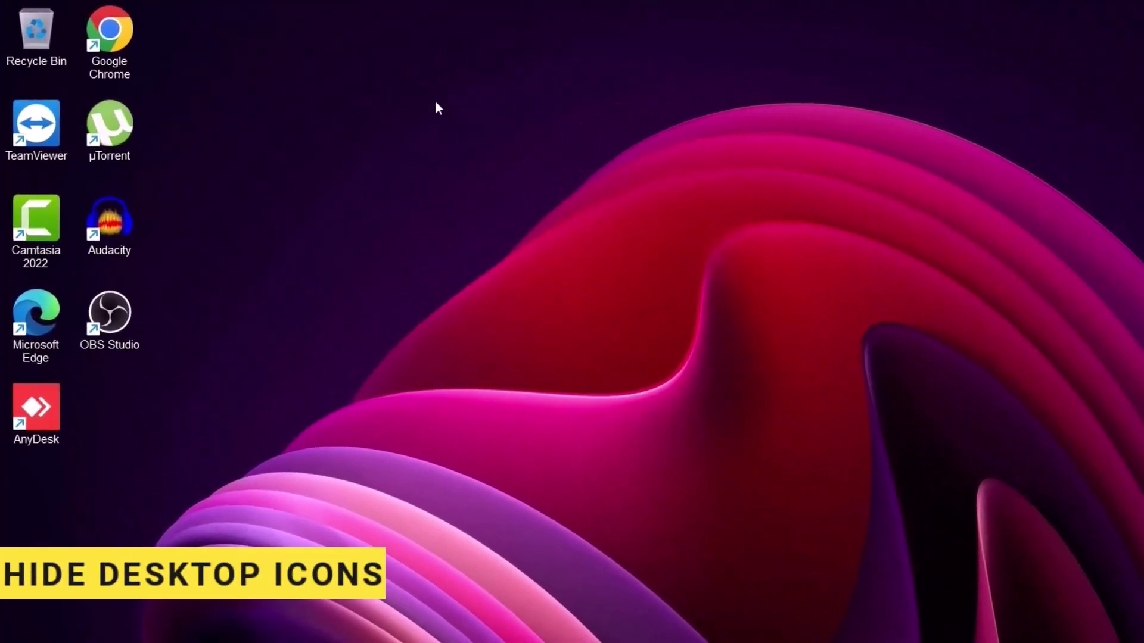
- Hide all the icons on the desktop
right_click(437, 108)
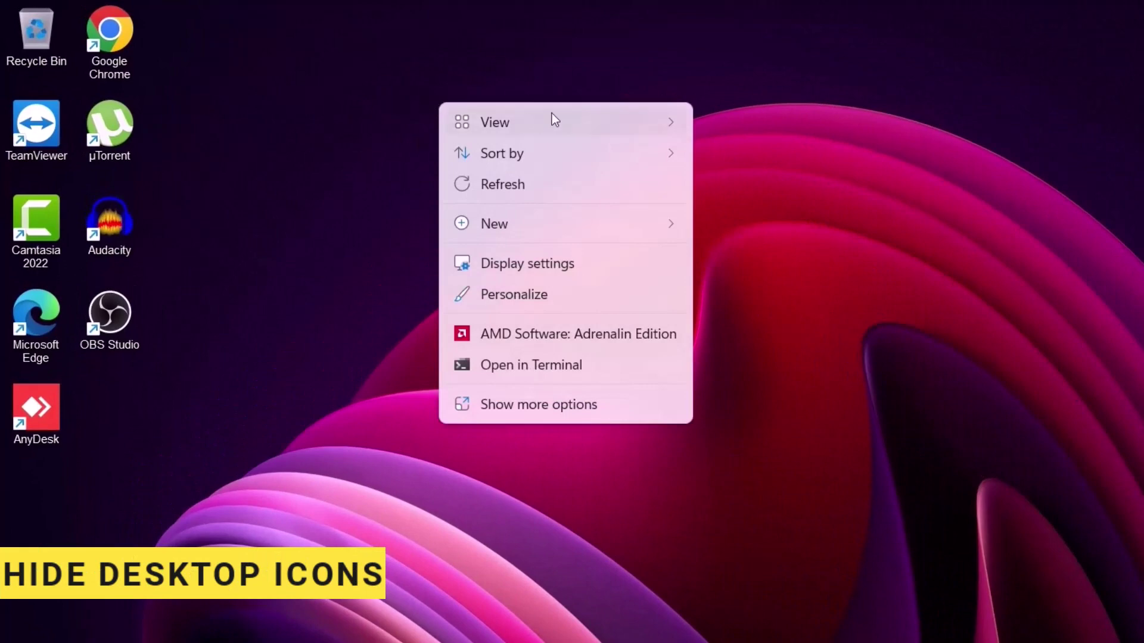
mouse_move(551, 117)
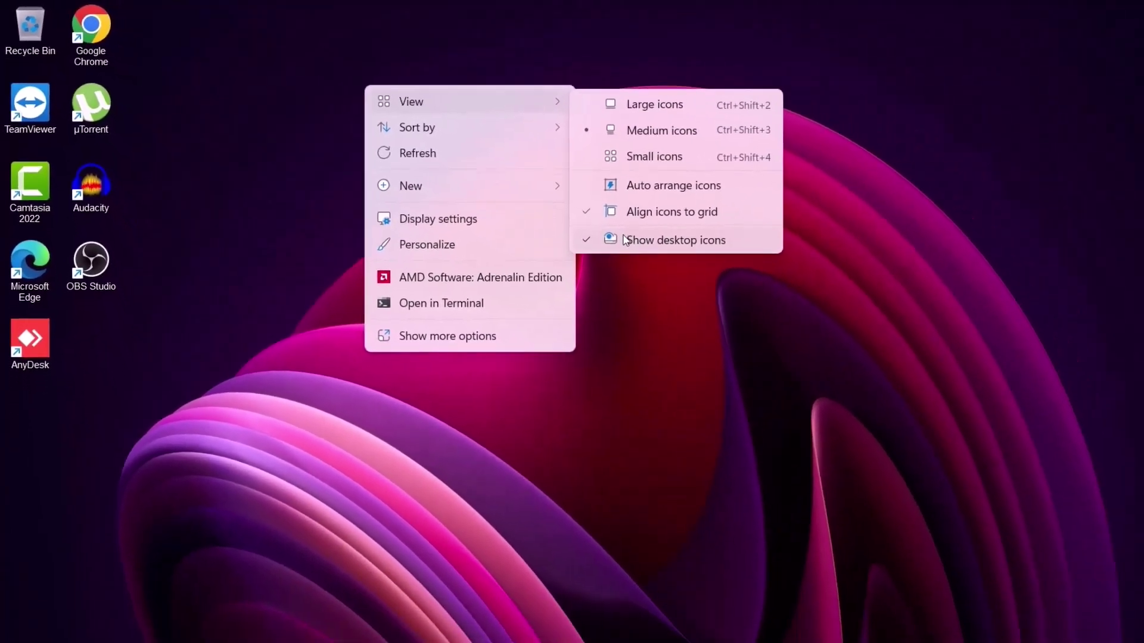
click(774, 288)
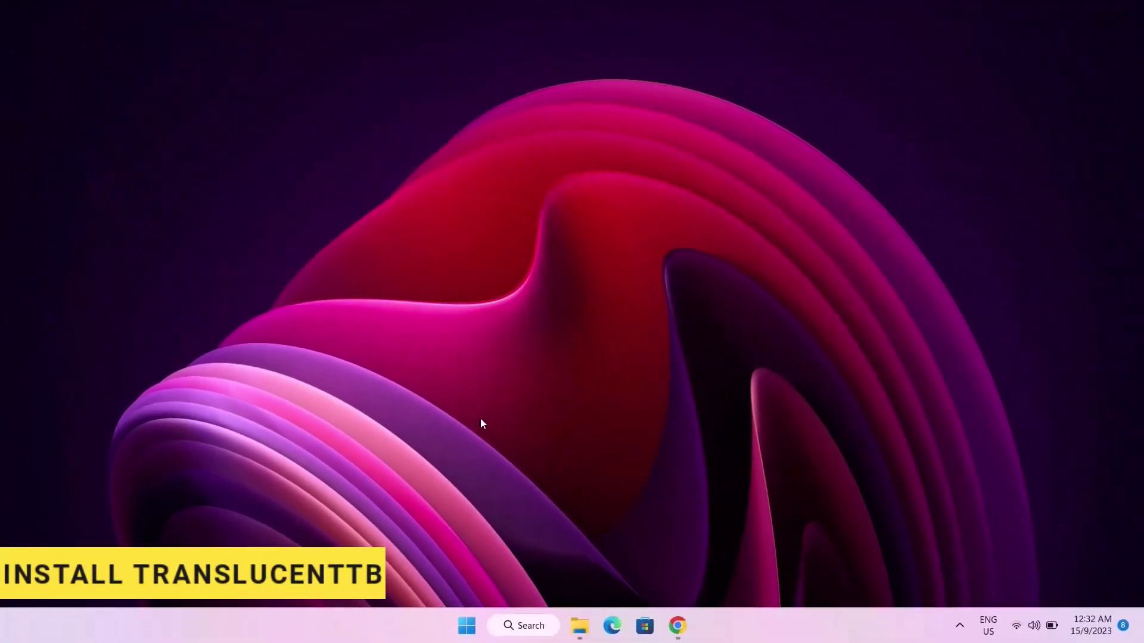
- Switch to Microsoft Store, search for "translucenttb" and install the TranslucentTB app
click(646, 627)
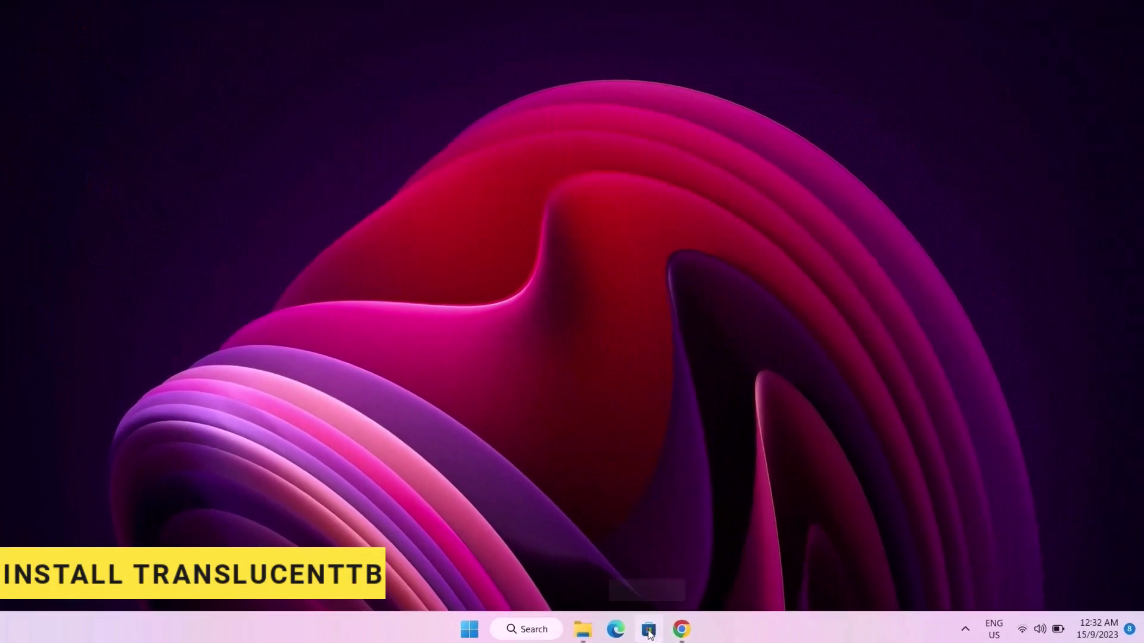
click(468, 12)
text(translucenttb)
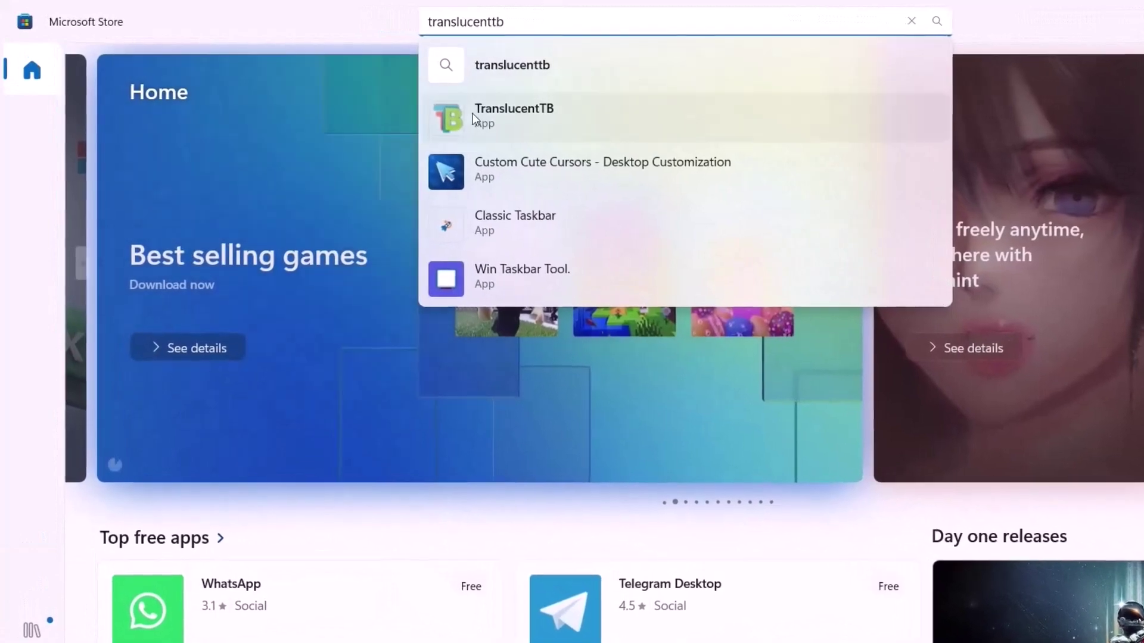
click(479, 117)
click(230, 367)
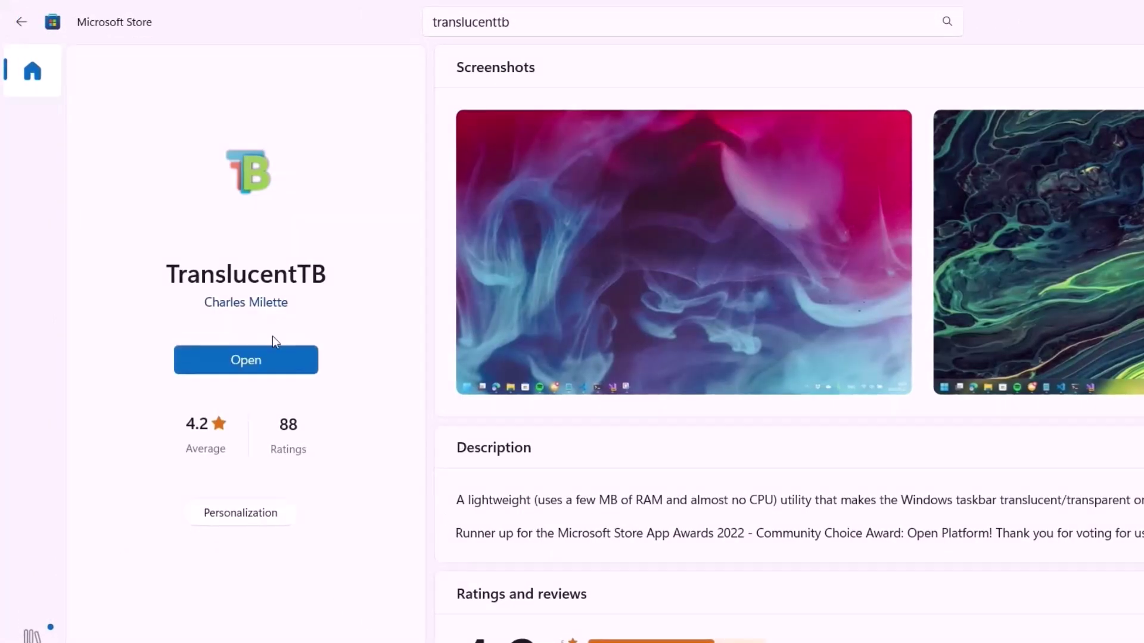
- Launch TranslucentTB, accept its welcome dialog, and clear the store window and the app's notification from the desktop
click(244, 360)
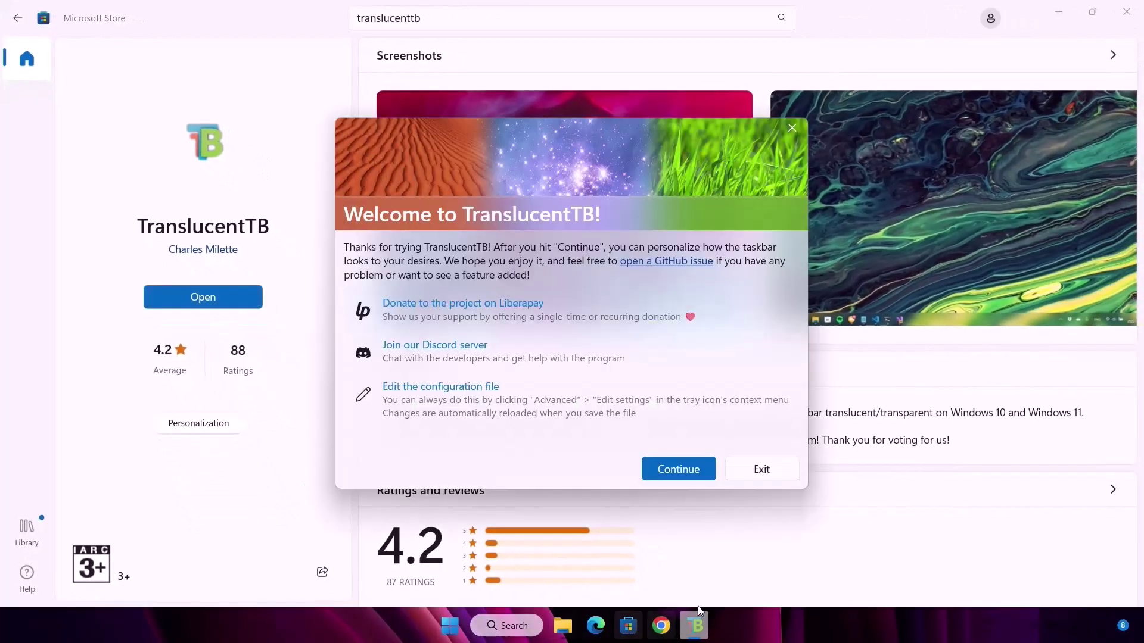
click(679, 469)
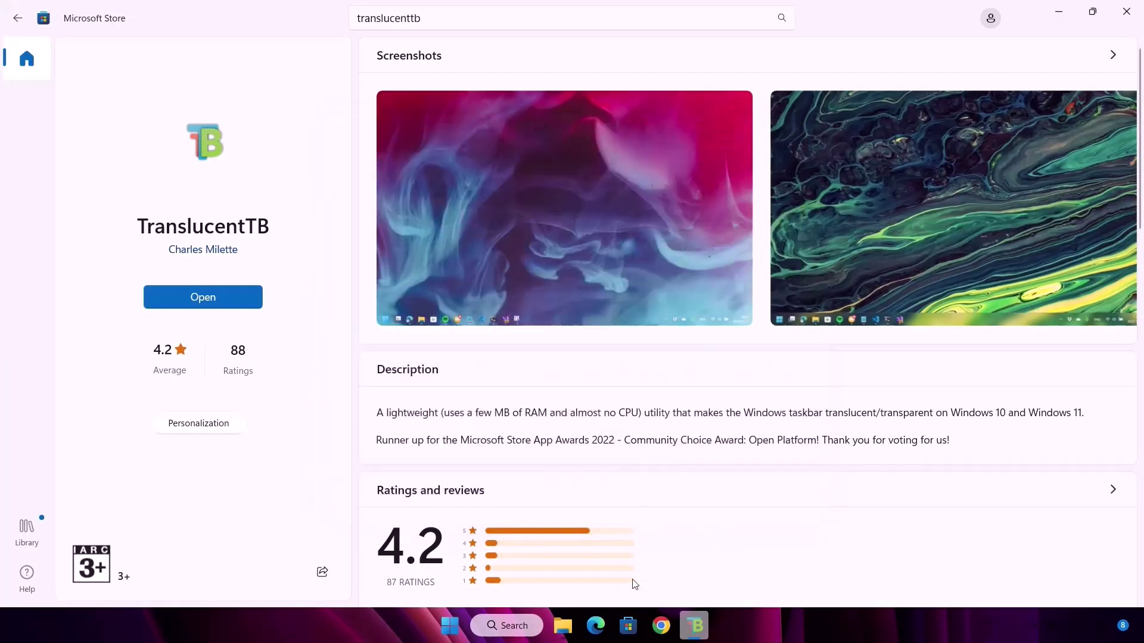
click(1061, 14)
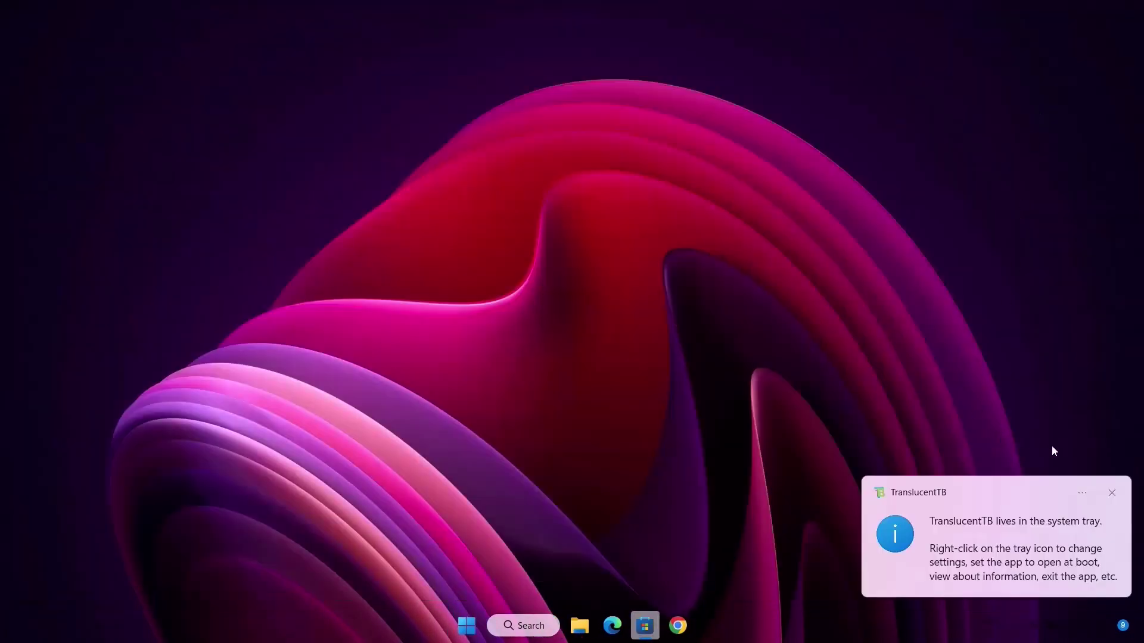
click(1113, 493)
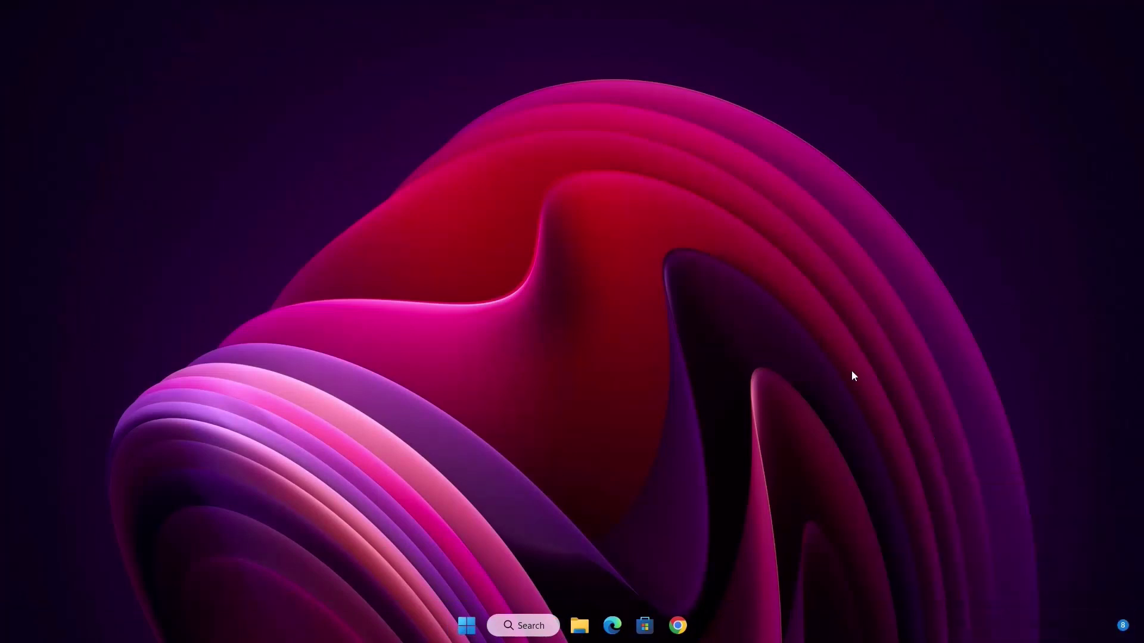
- In the Windows personalization colors, choose the Custom mode with Dark as the default Windows mode, and close the settings
right_click(815, 237)
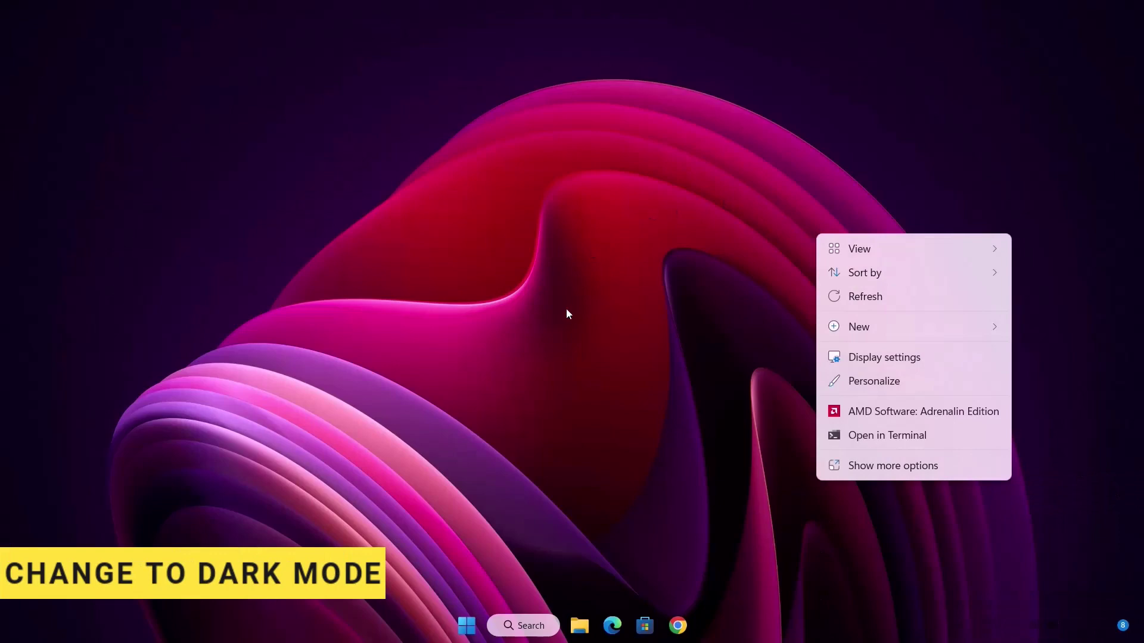
click(865, 380)
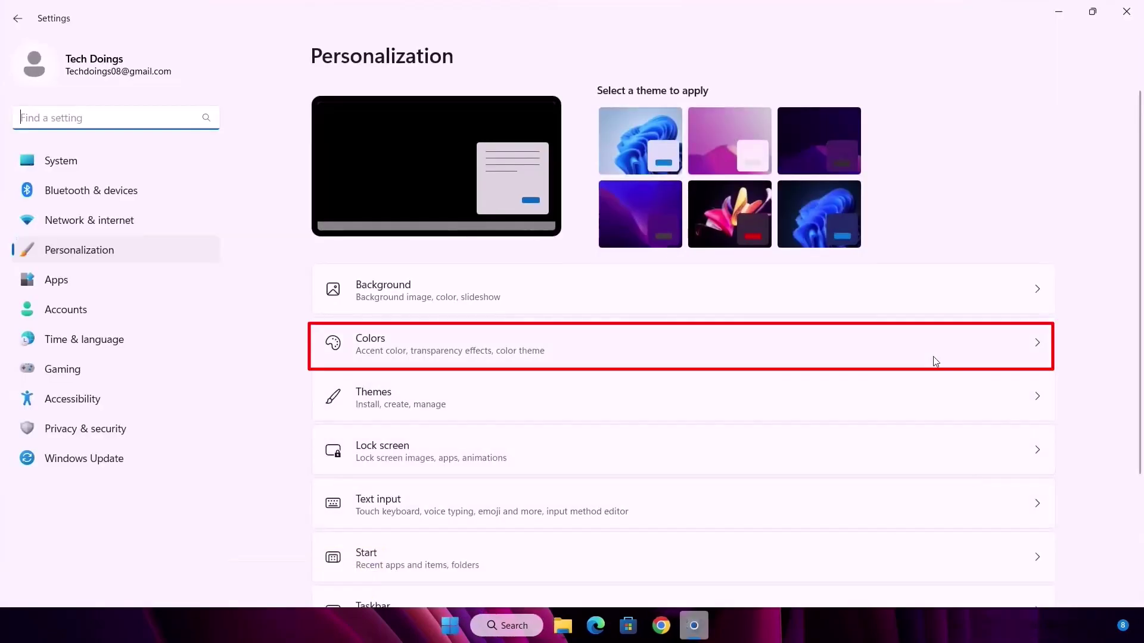
click(843, 350)
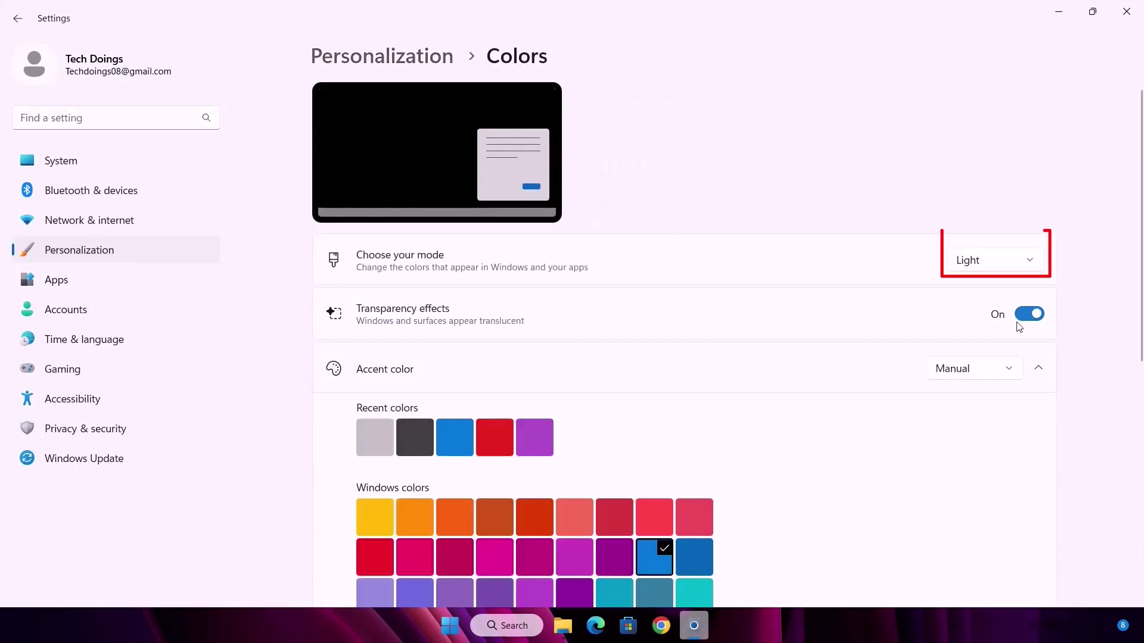
click(1021, 268)
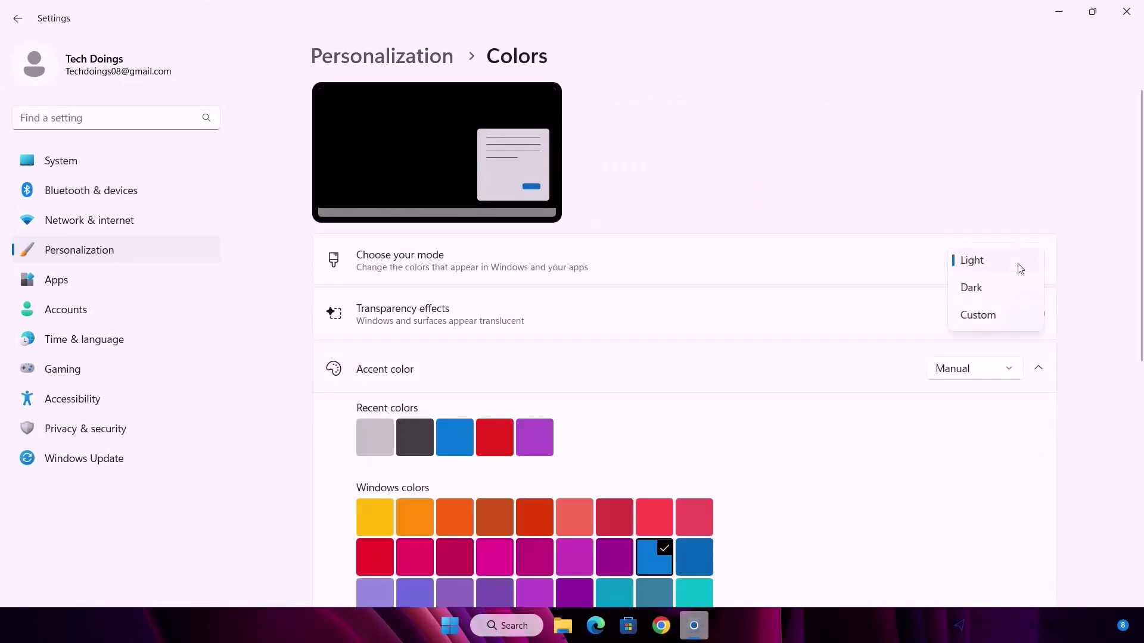
click(983, 319)
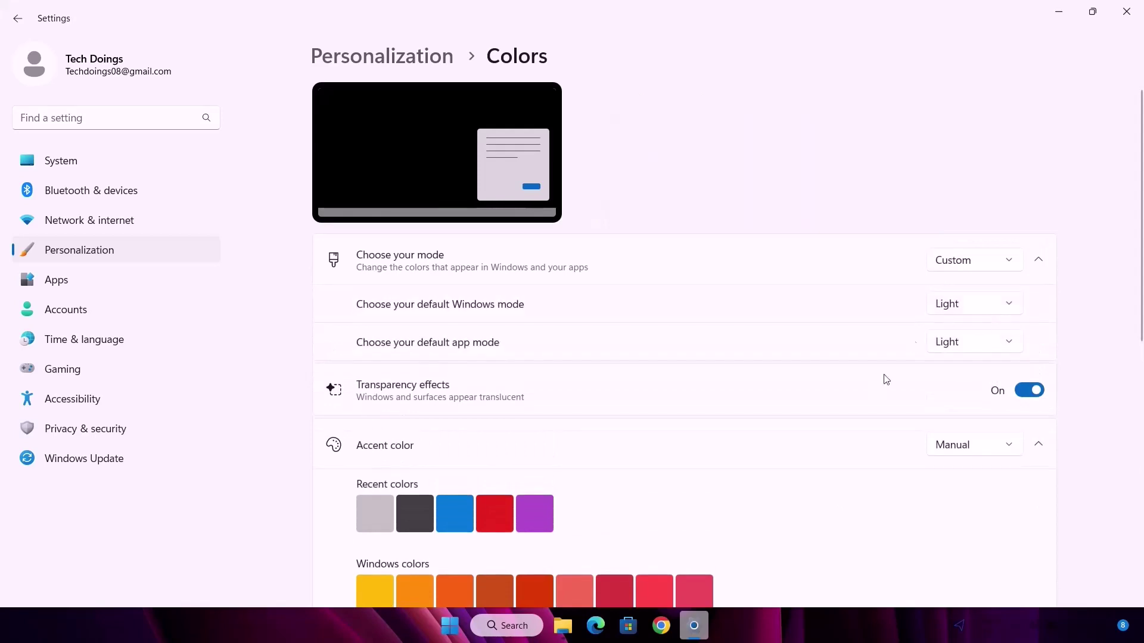
click(1016, 311)
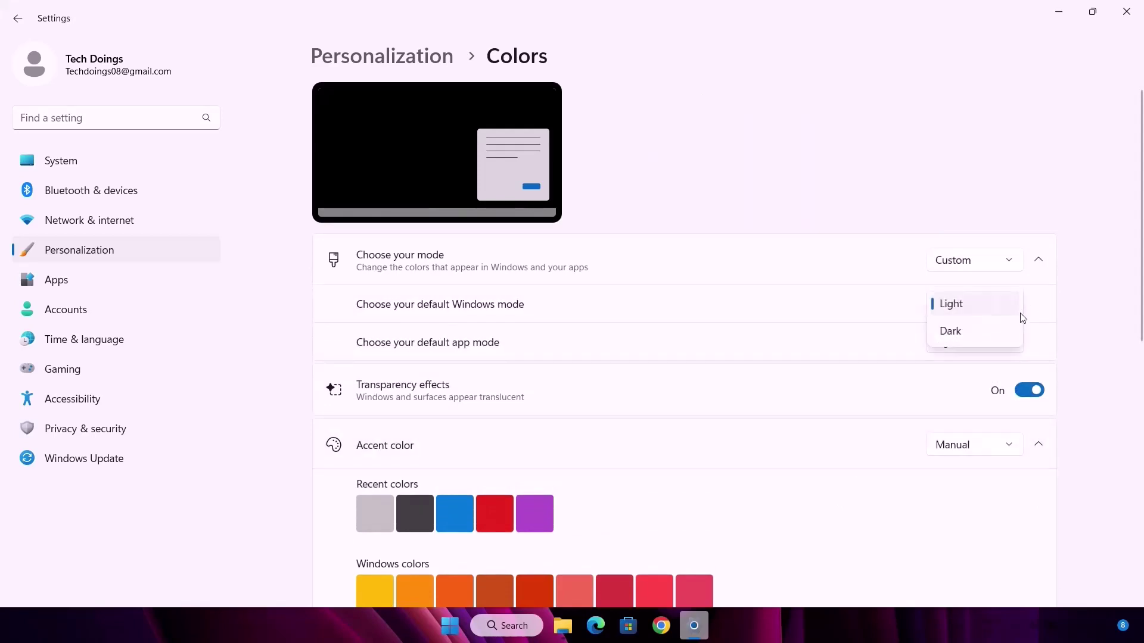
click(976, 334)
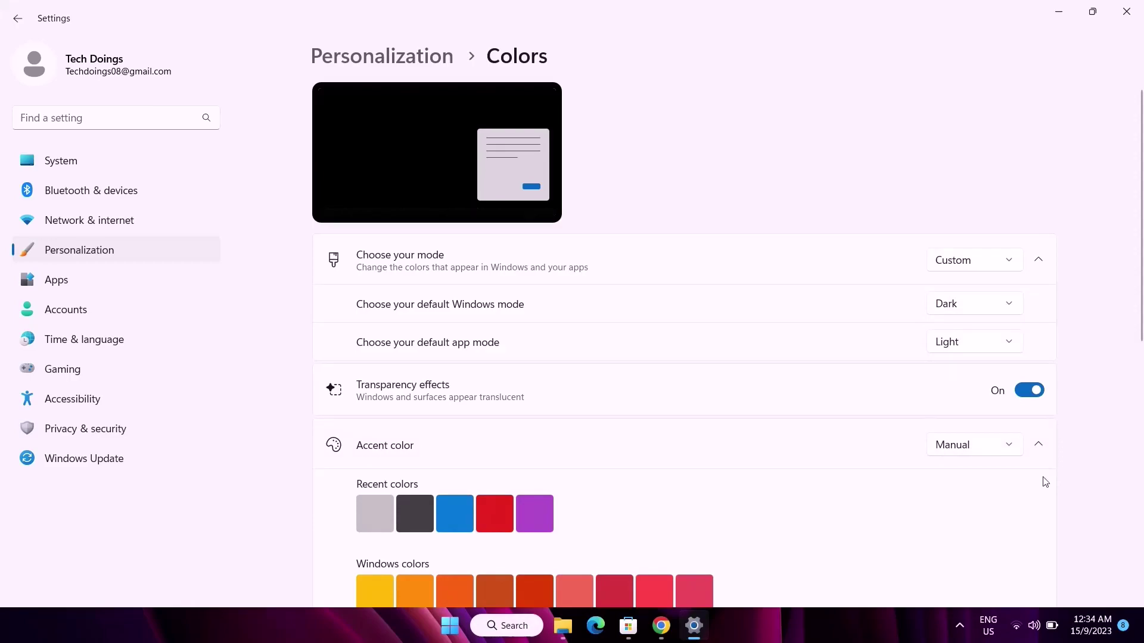
click(1126, 11)
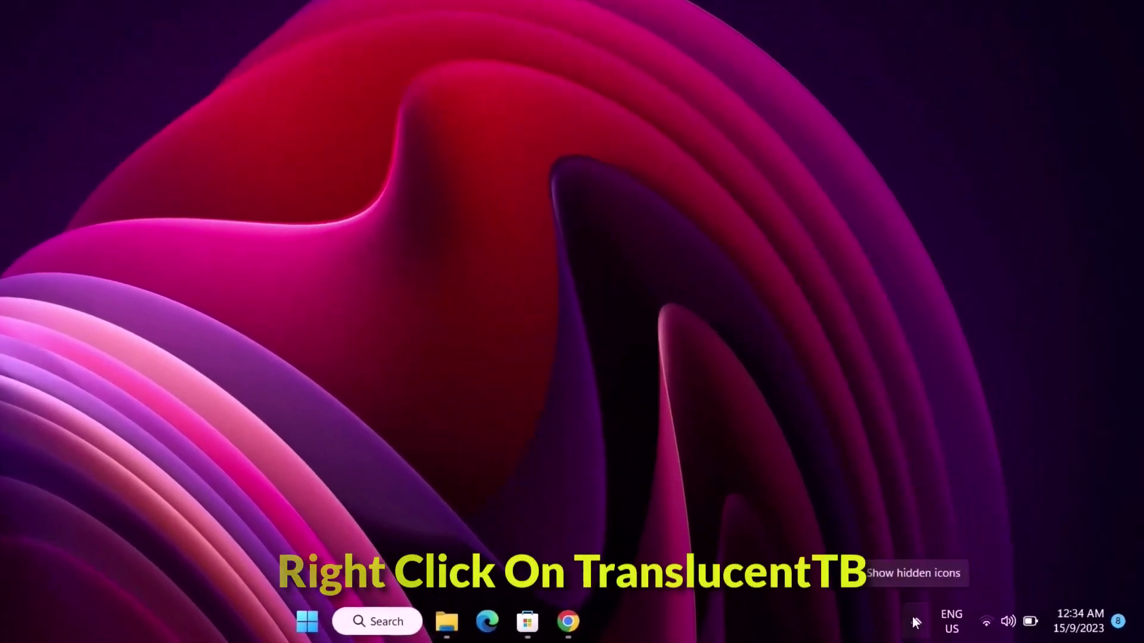
- Set TranslucentTB's taskbar style for the Desktop state to Acrylic
click(915, 619)
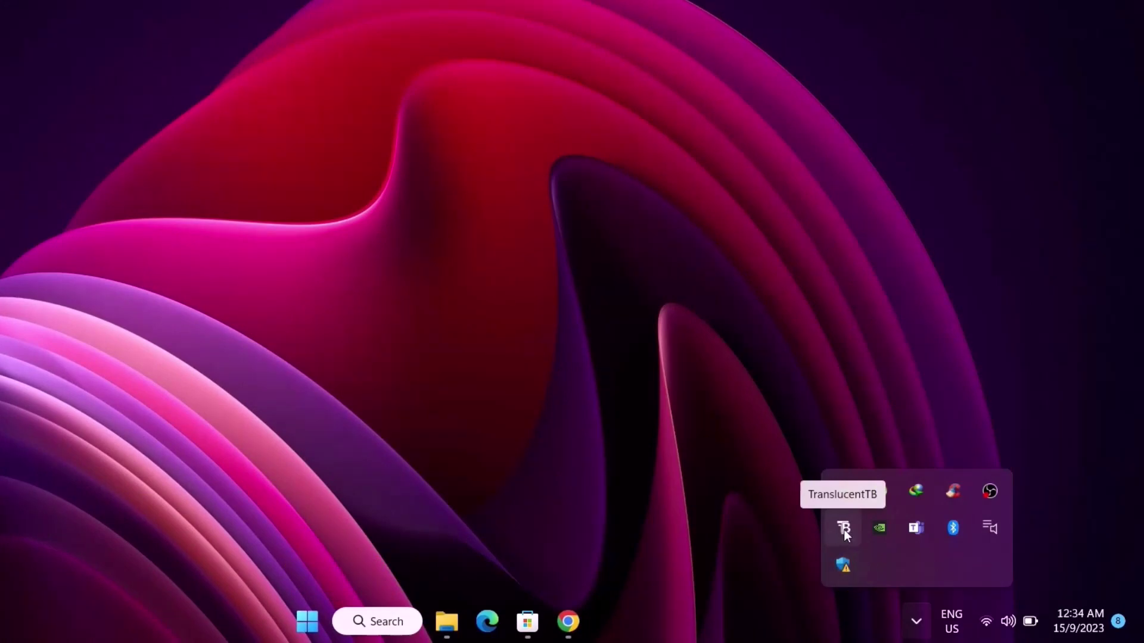
right_click(845, 533)
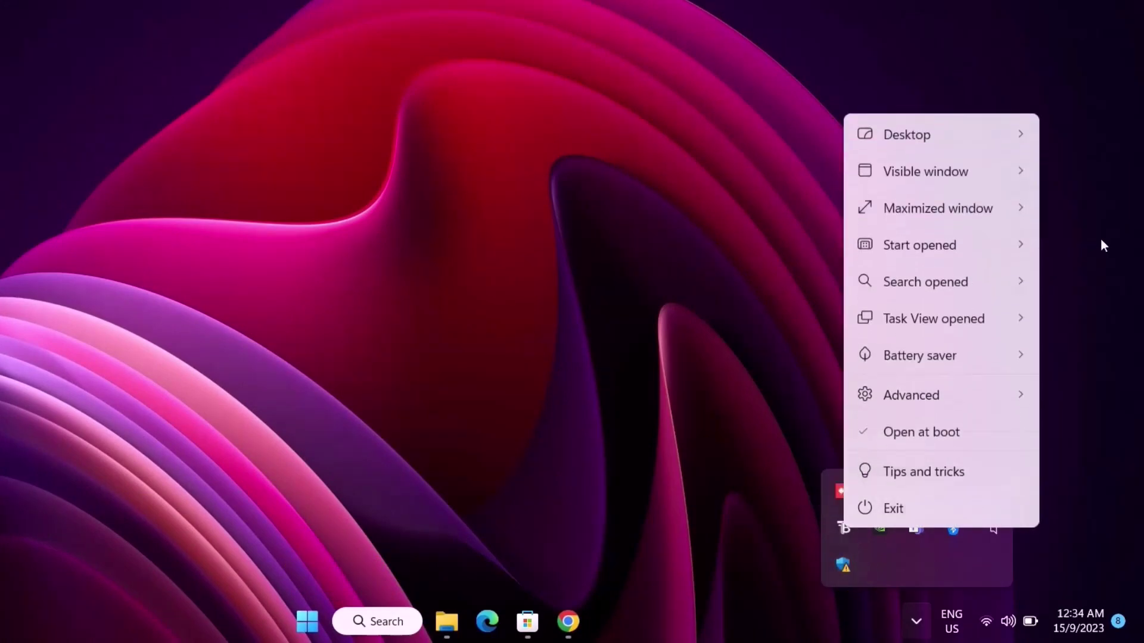
mouse_move(903, 133)
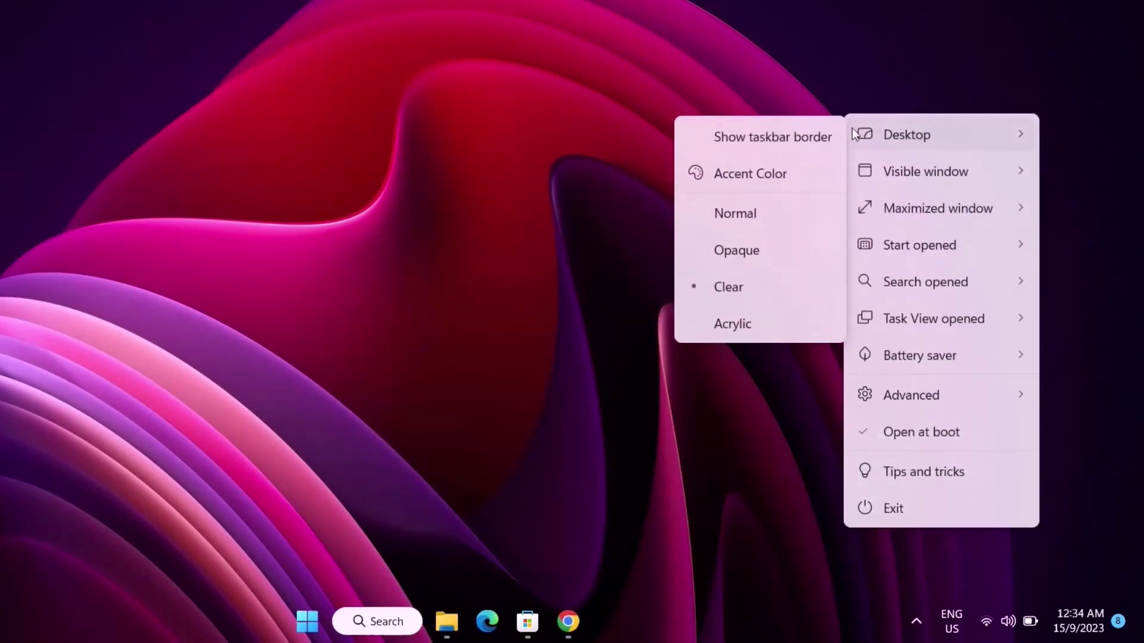
click(740, 324)
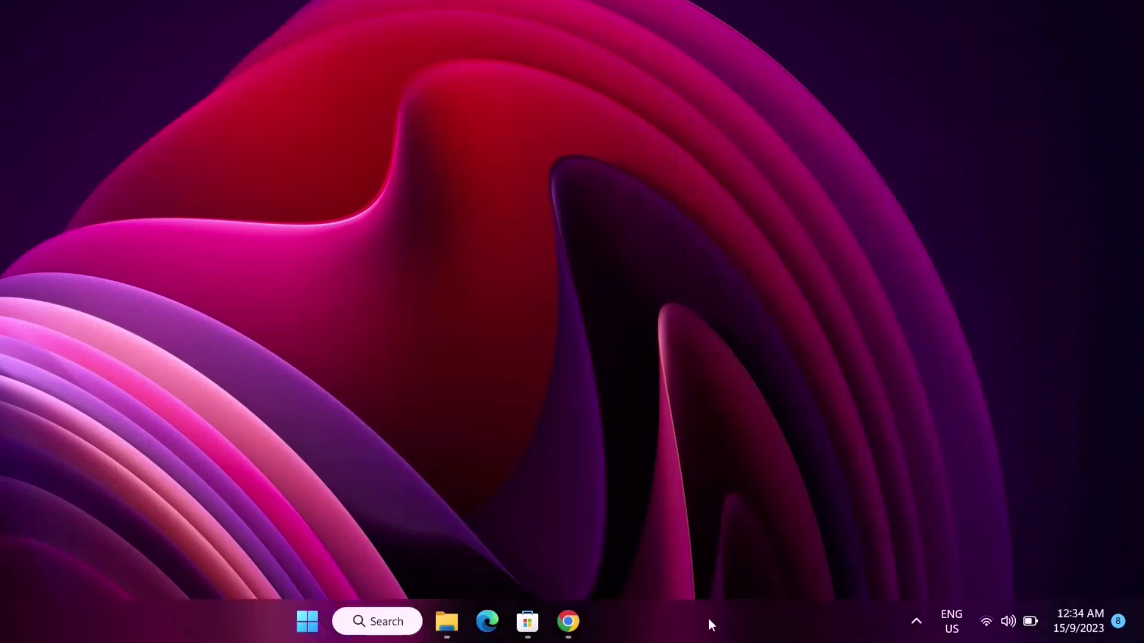
- Set TranslucentTB's accent color for the Desktop state to RGB 255, 255, 255 with alpha 100 and confirm it
click(913, 619)
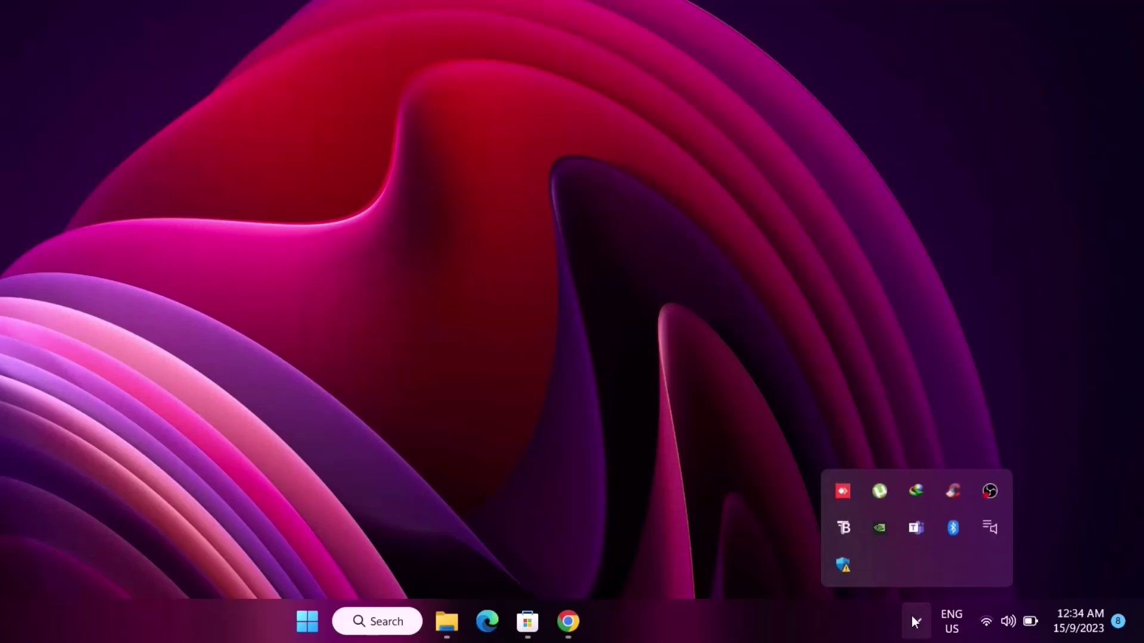
right_click(845, 527)
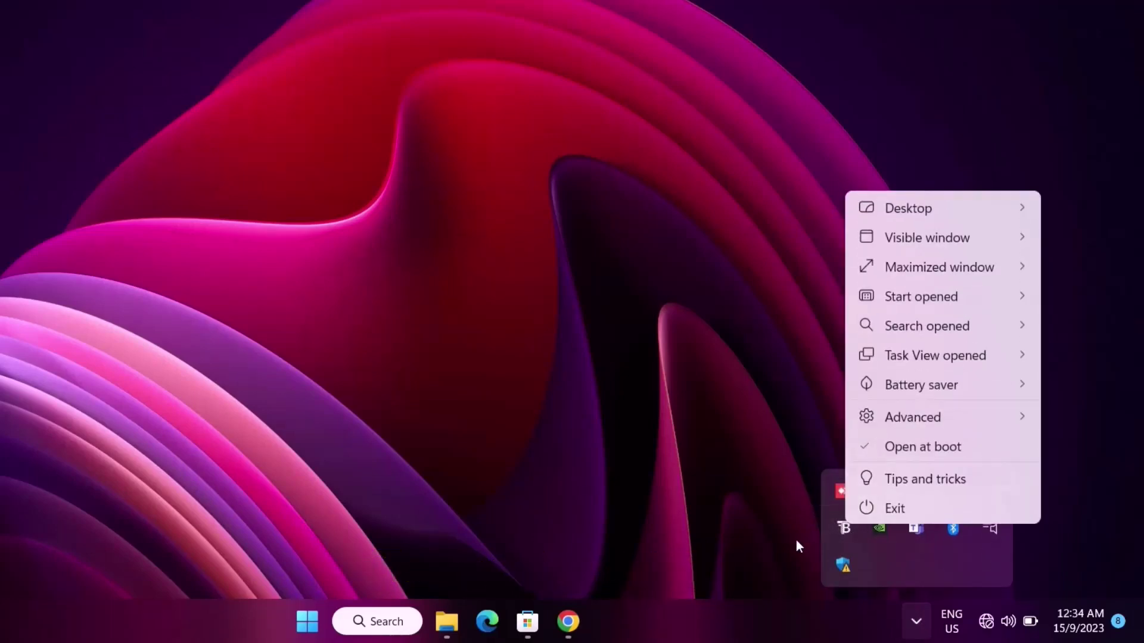
mouse_move(903, 211)
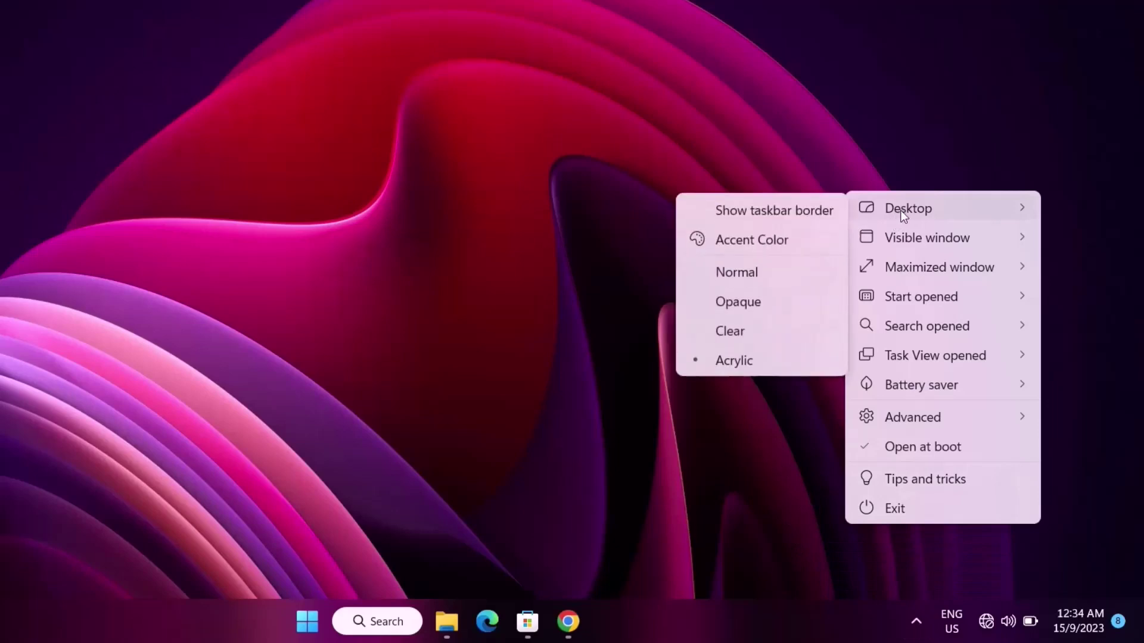
click(727, 240)
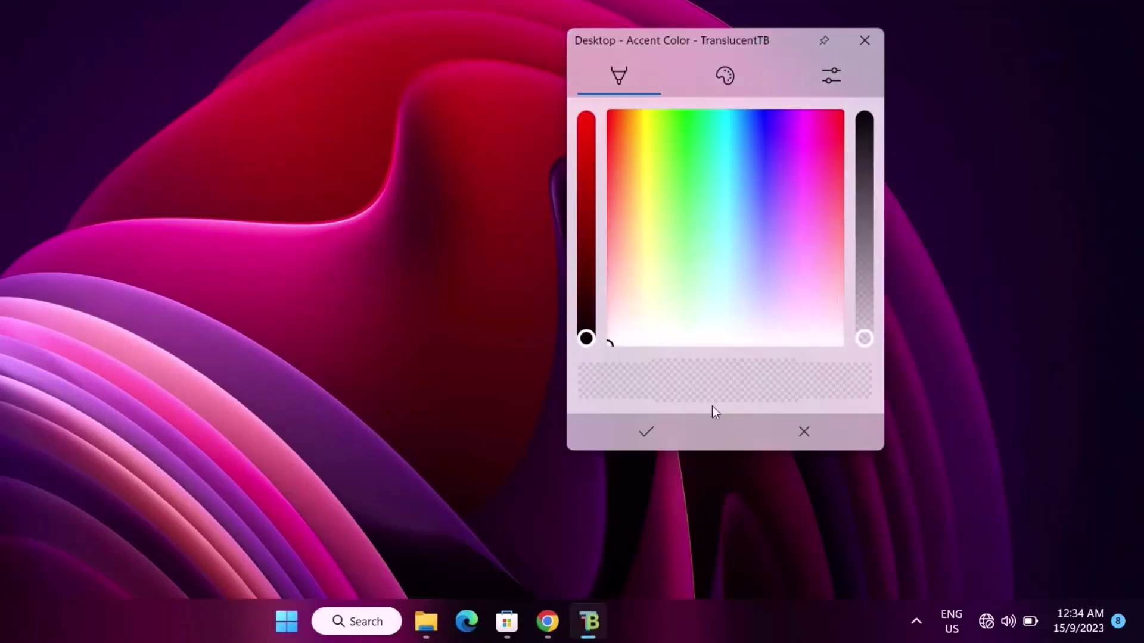
click(832, 77)
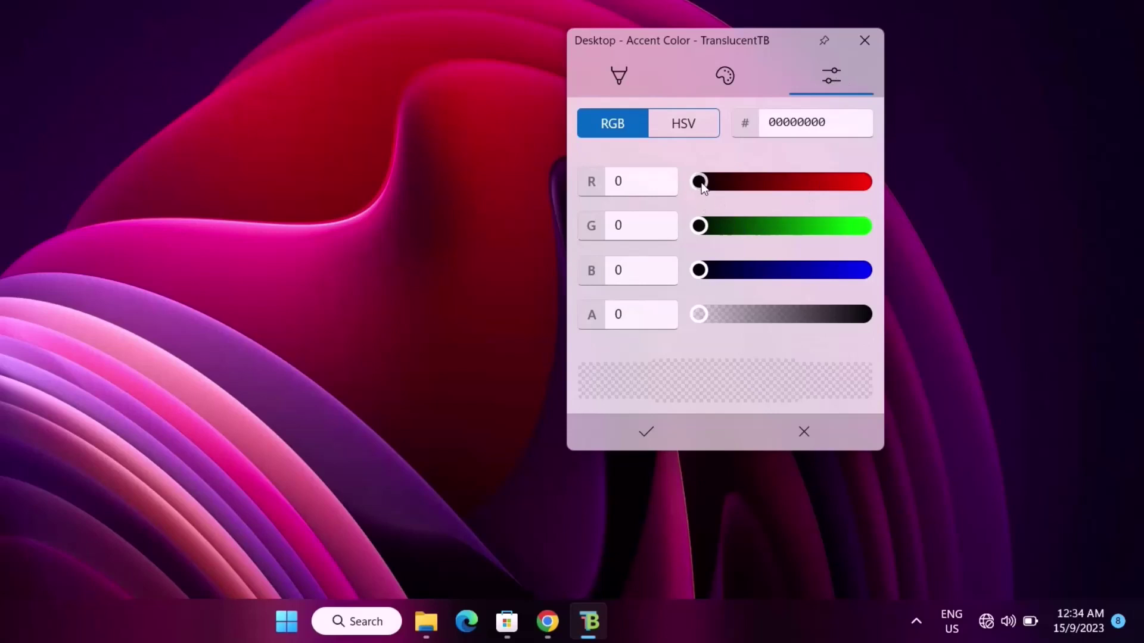
drag(701, 182, 870, 184)
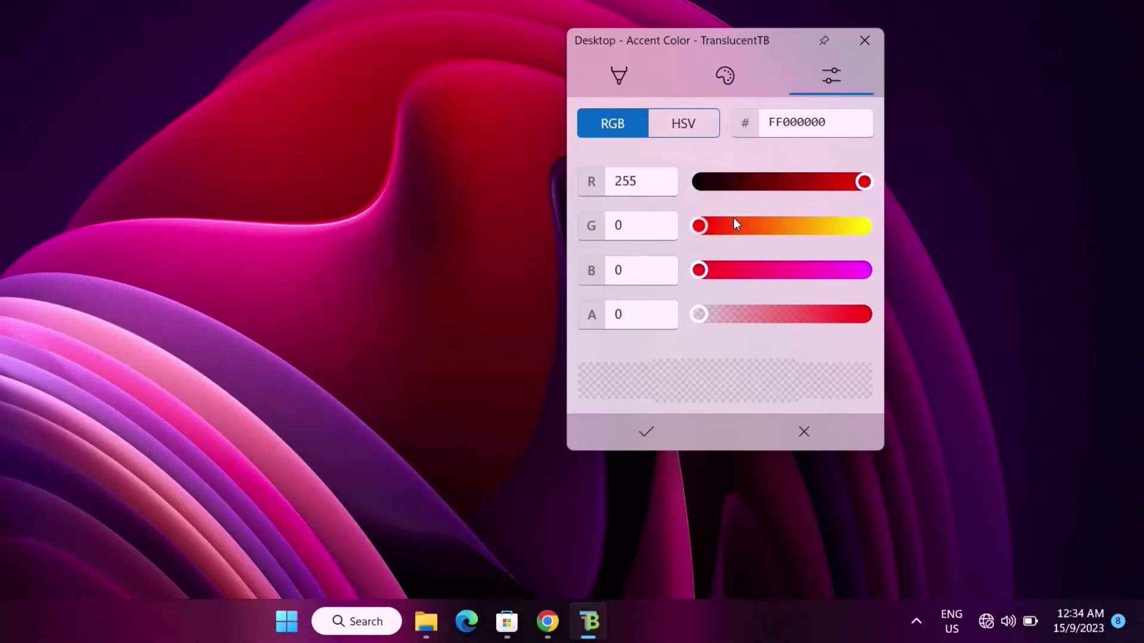
drag(706, 227, 891, 228)
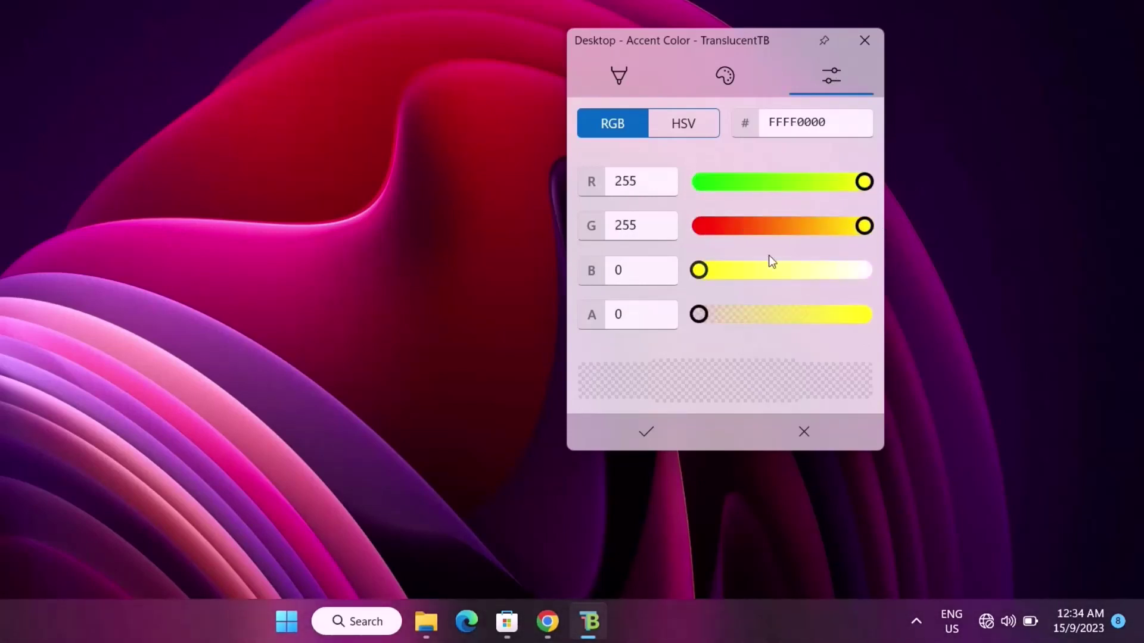
drag(700, 270, 888, 273)
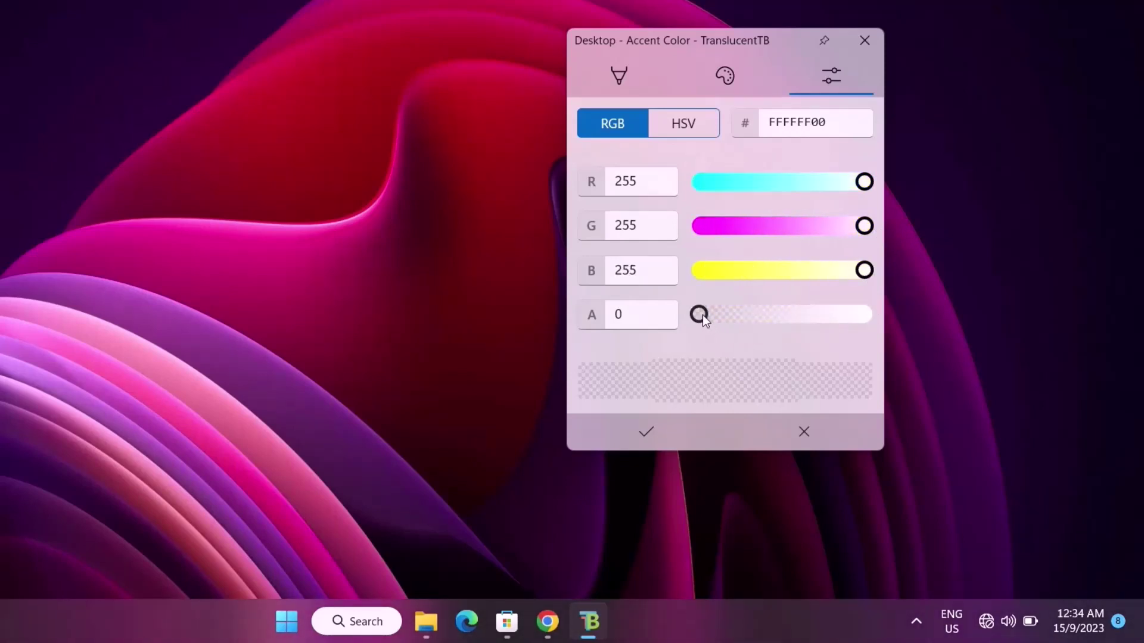
drag(703, 314, 768, 320)
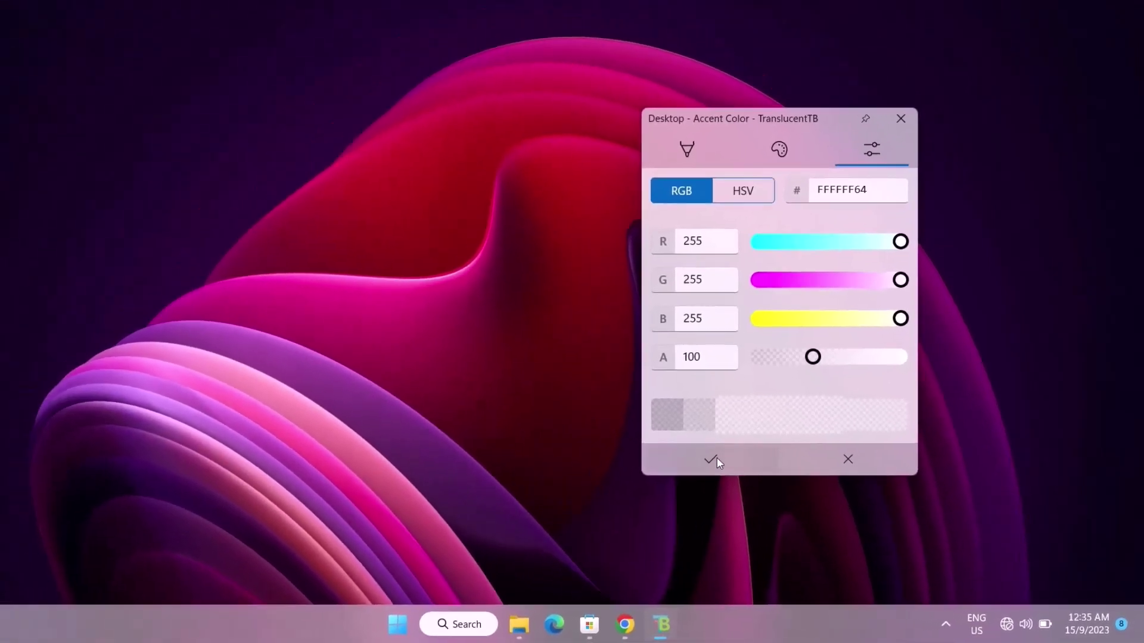
click(660, 435)
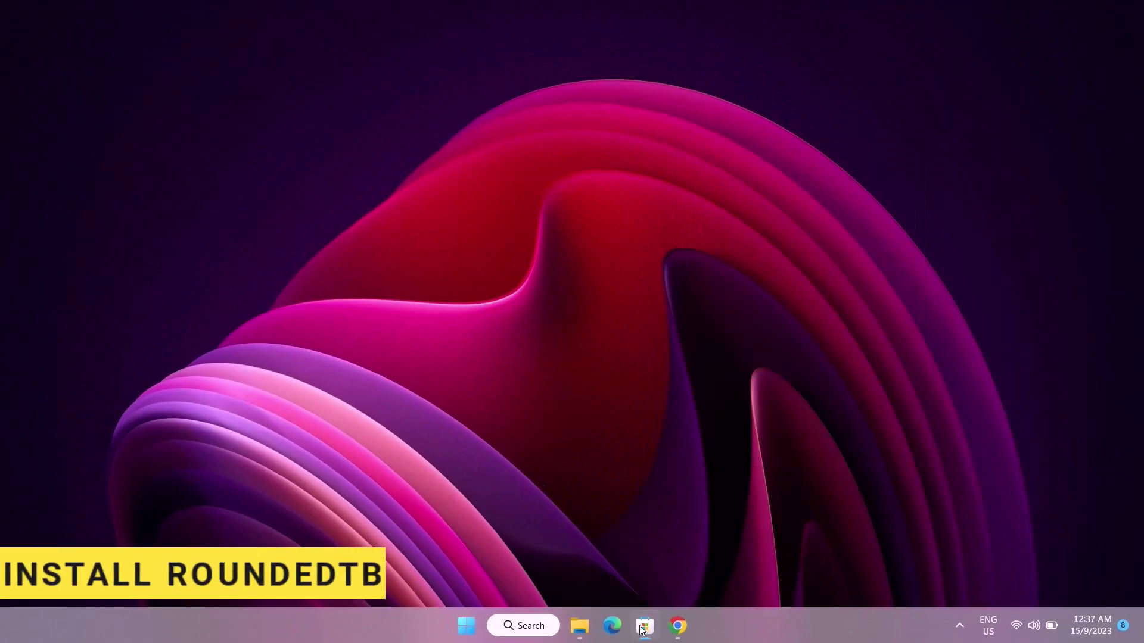
- Switch to Microsoft Store, search for "roundedtb" and install the RoundedTB app
click(641, 630)
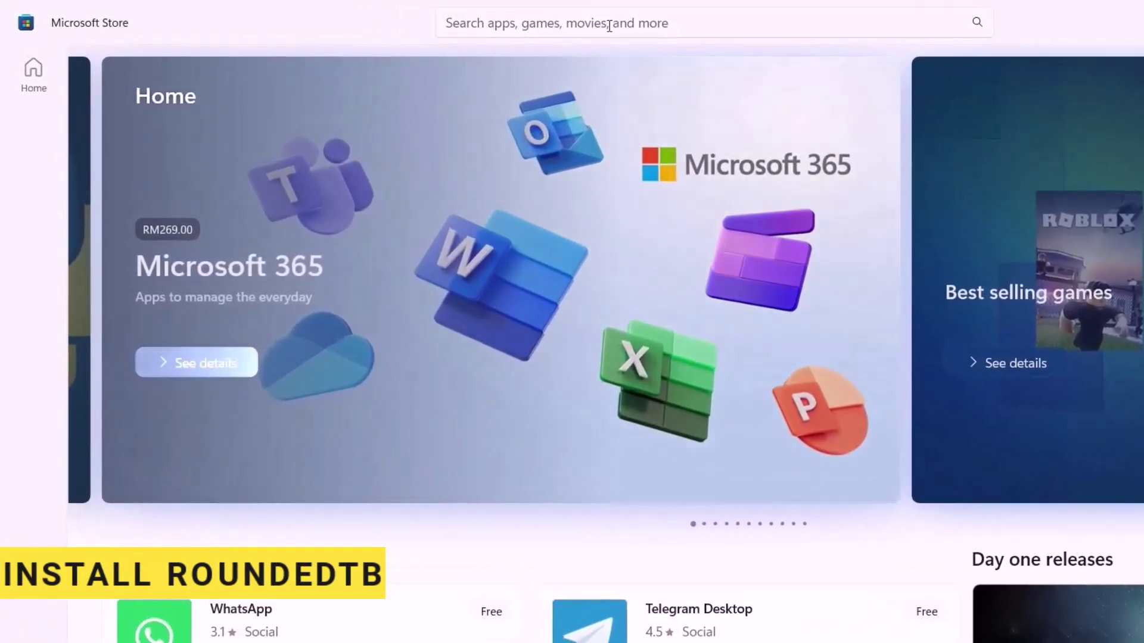
click(500, 20)
text(r)
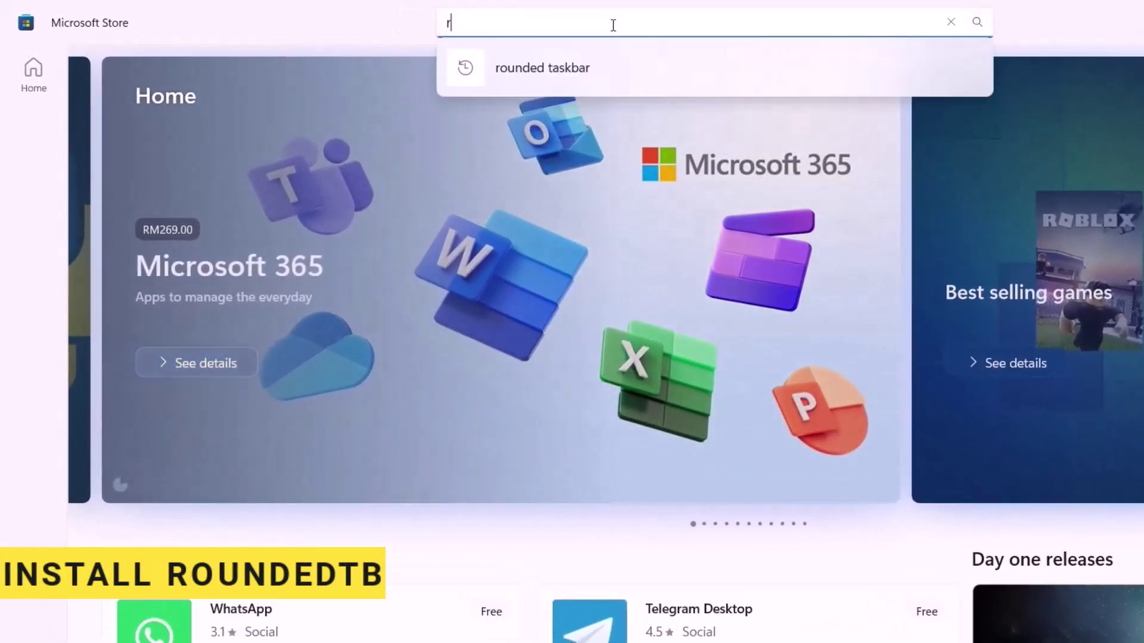
text(oundedtb)
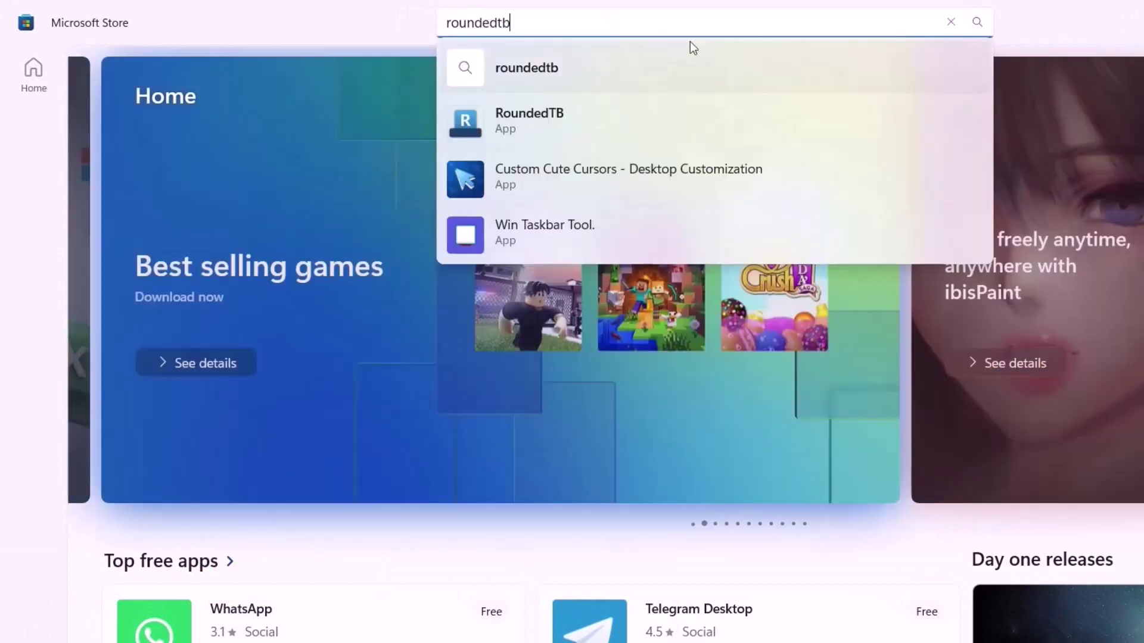
click(510, 123)
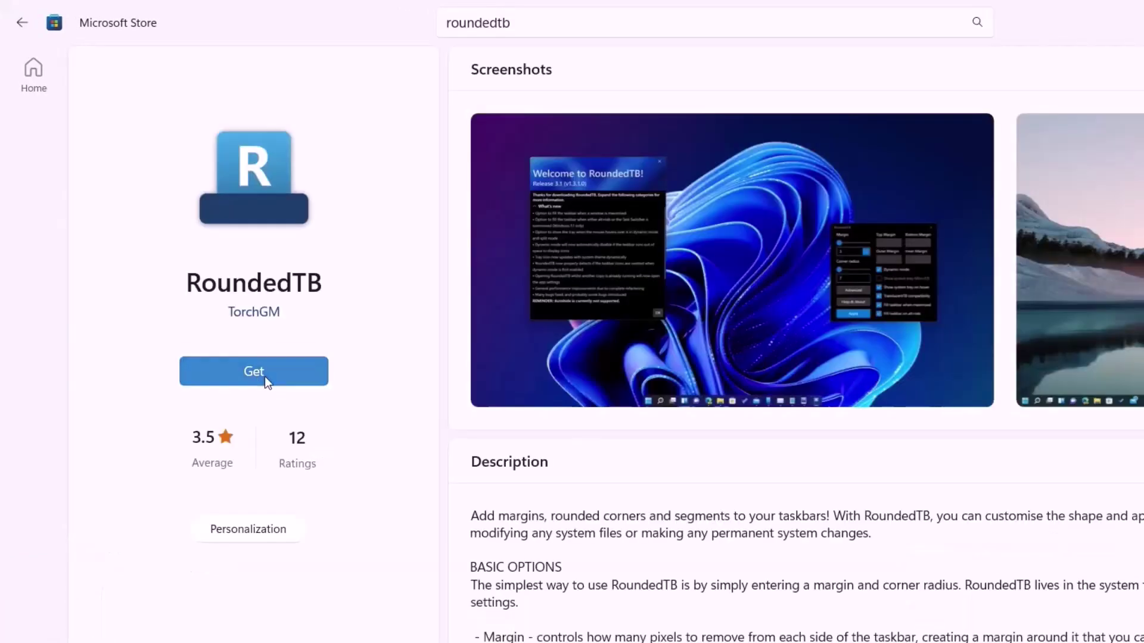
click(265, 377)
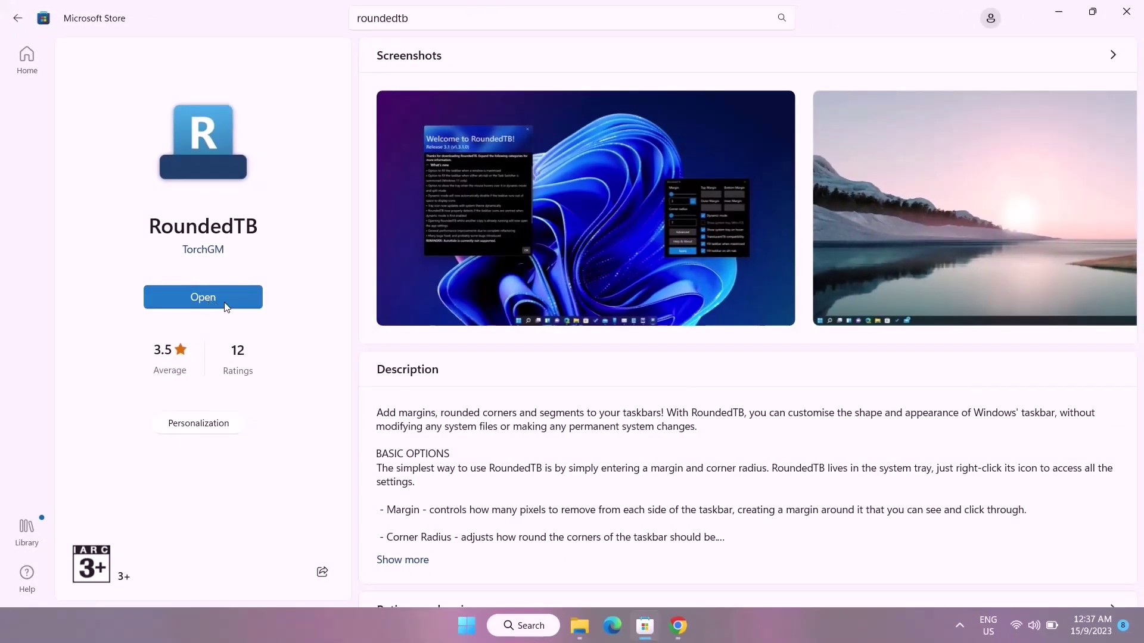
- Launch RoundedTB, minimize the store, accept the welcome dialog and move the RoundedTB settings window toward the middle of the desktop
click(226, 305)
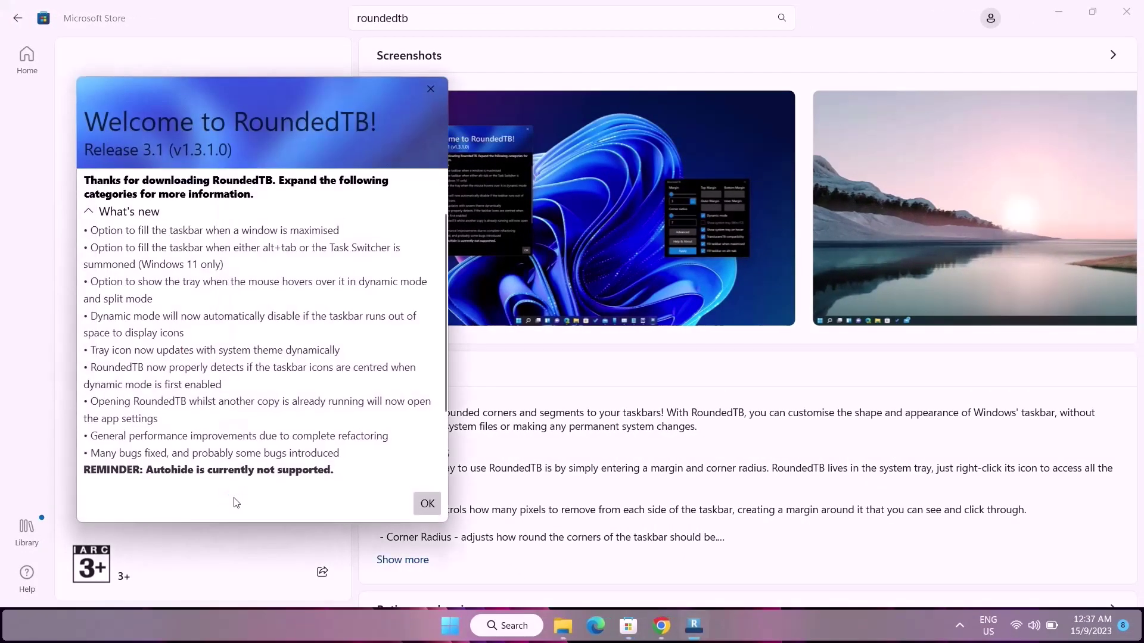
click(1060, 17)
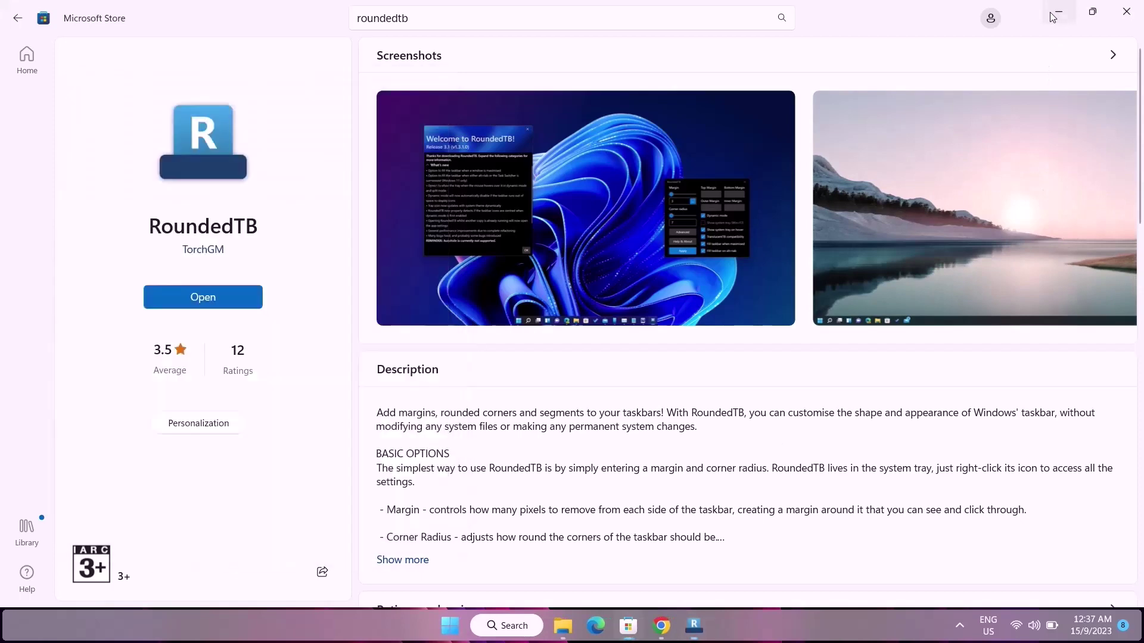
click(426, 511)
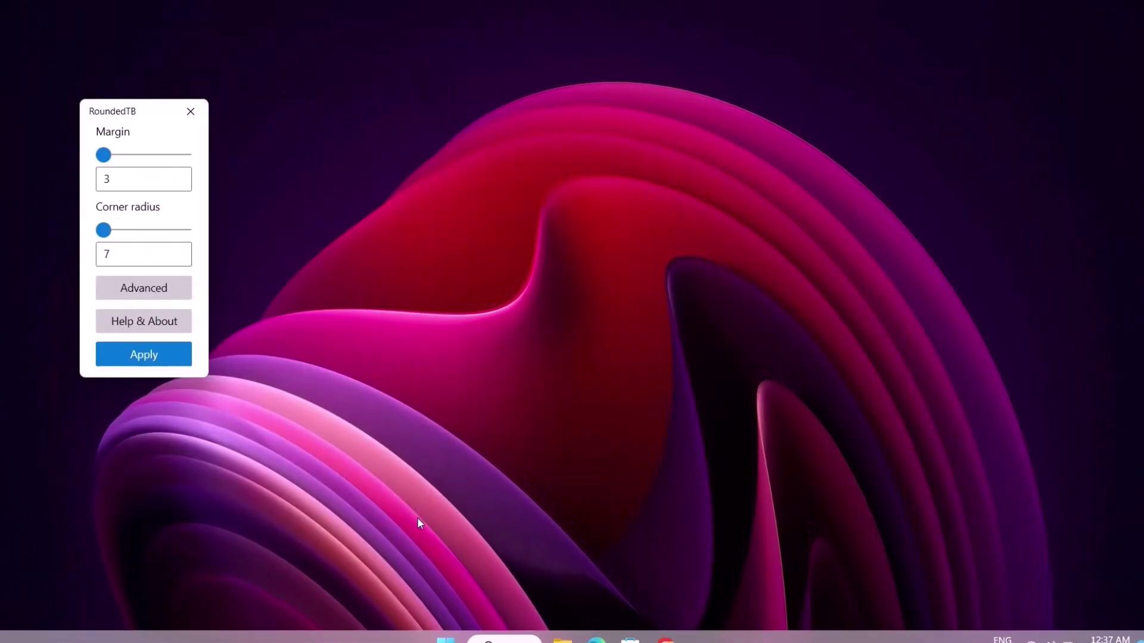
drag(130, 123, 539, 94)
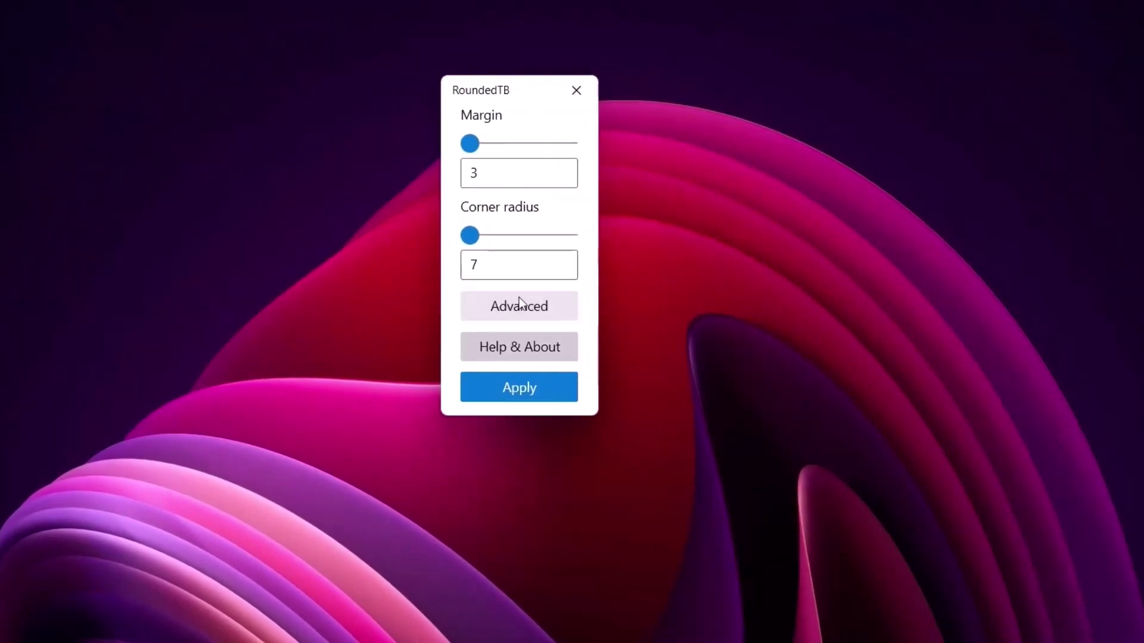
- In RoundedTB's advanced options, enable Dynamic mode, Show system tray on hover, Fill taskbar when maximised and Fill taskbar on alt+tab
click(527, 305)
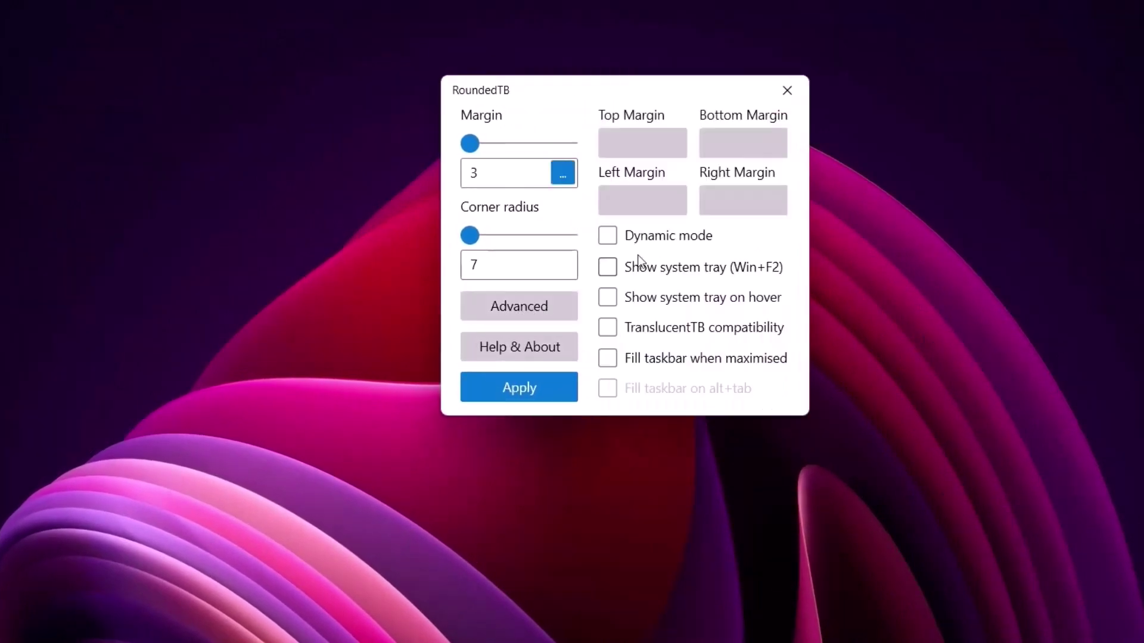
click(613, 237)
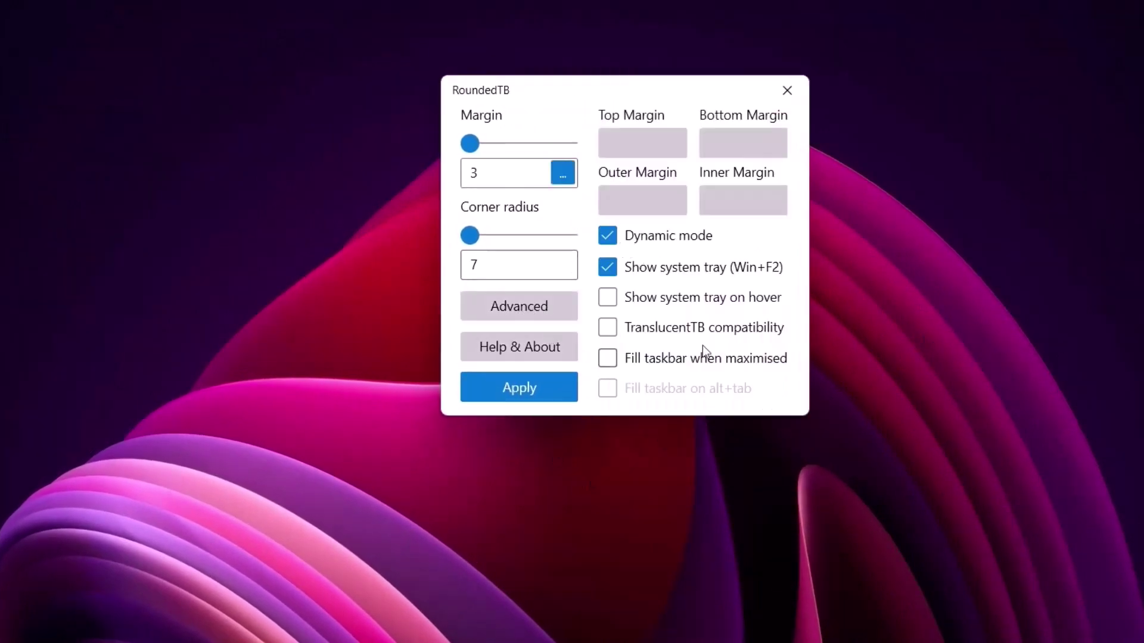
click(608, 298)
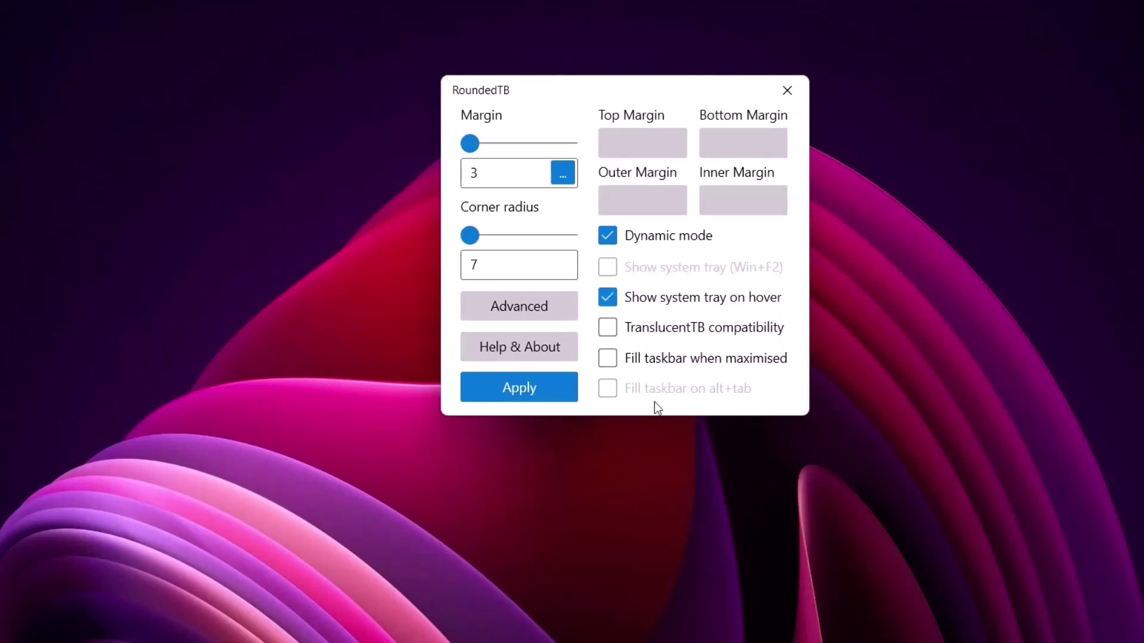
click(609, 360)
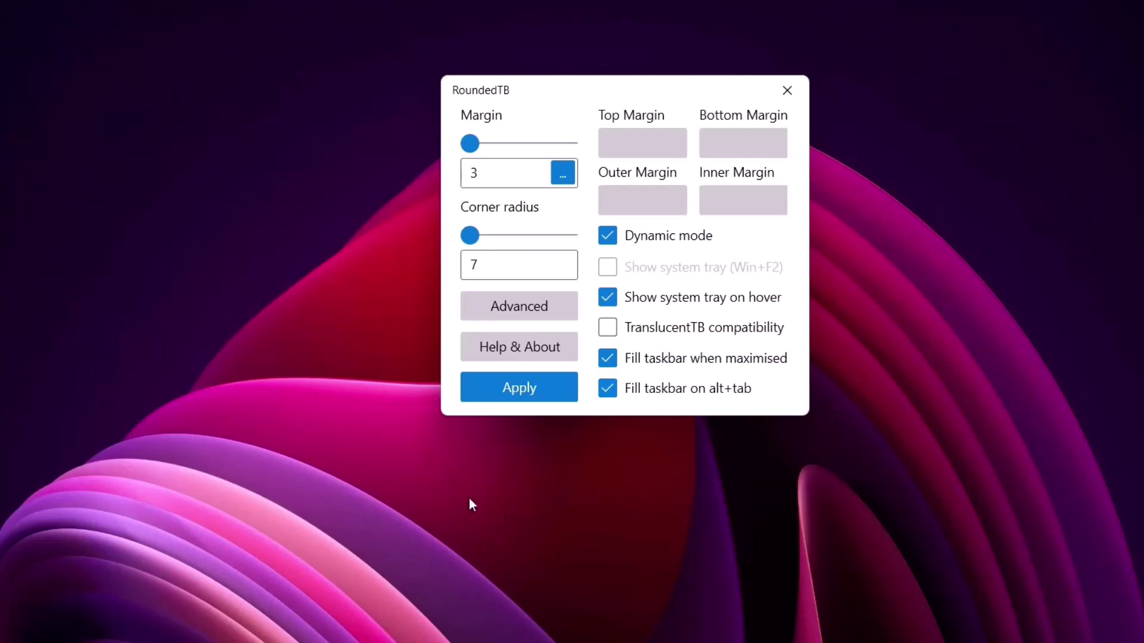
- Set RoundedTB's margin to 4 and corner radius to 12, apply the settings and close its window
drag(469, 144, 479, 148)
drag(481, 237, 492, 242)
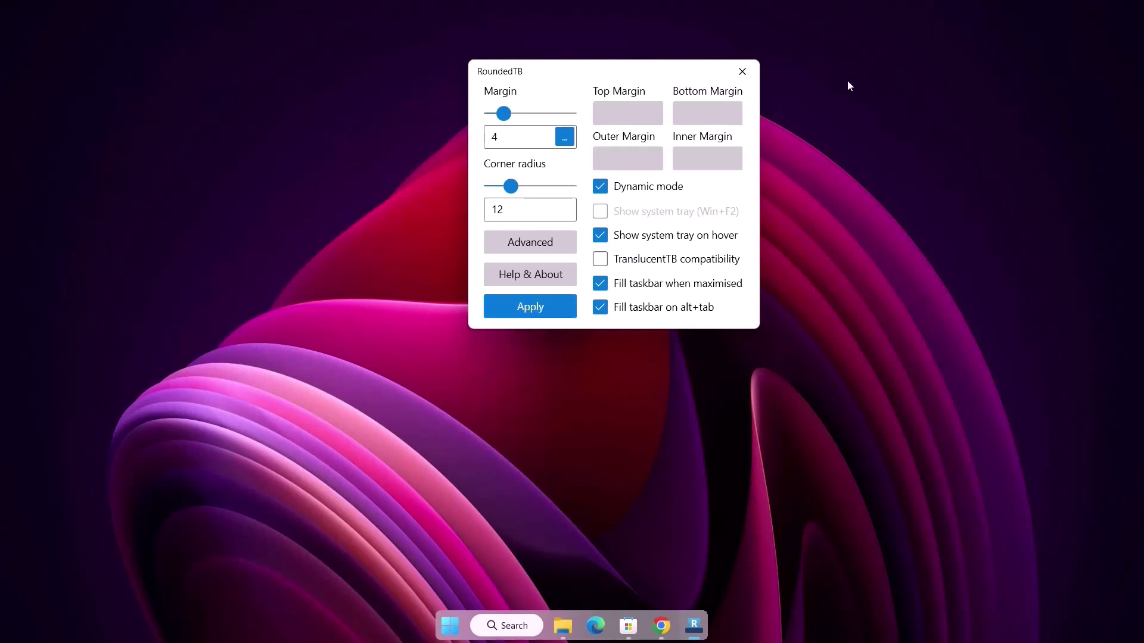
click(742, 73)
- Switch to Chrome and download the Rainmeter 4.5.18 installer from rainmeter.net
click(683, 625)
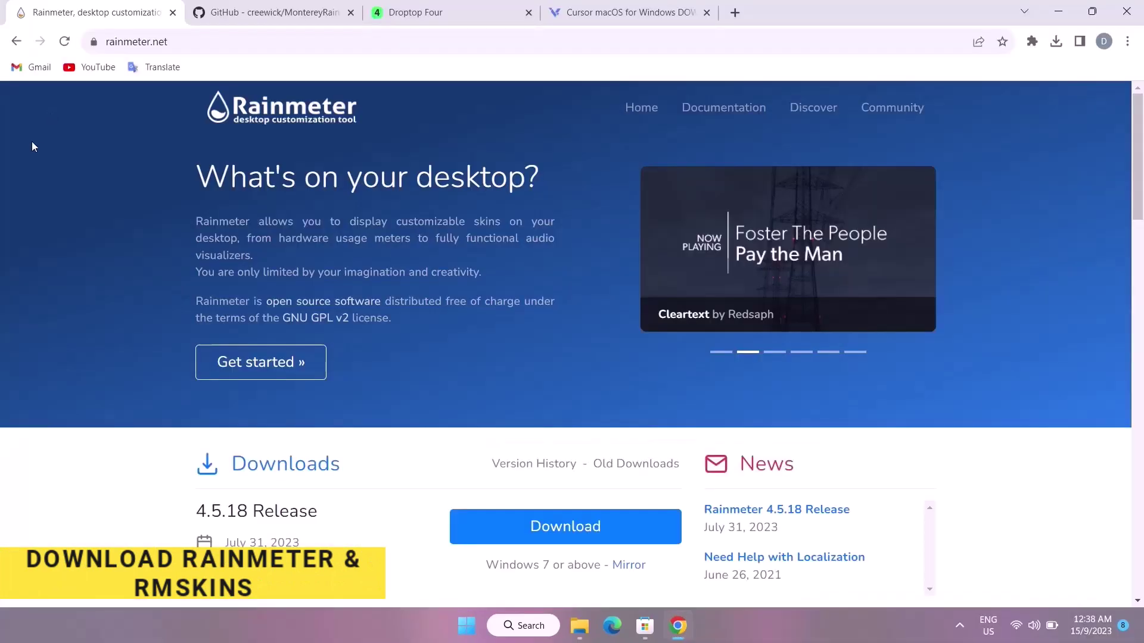
scroll(466, 462, down, 1)
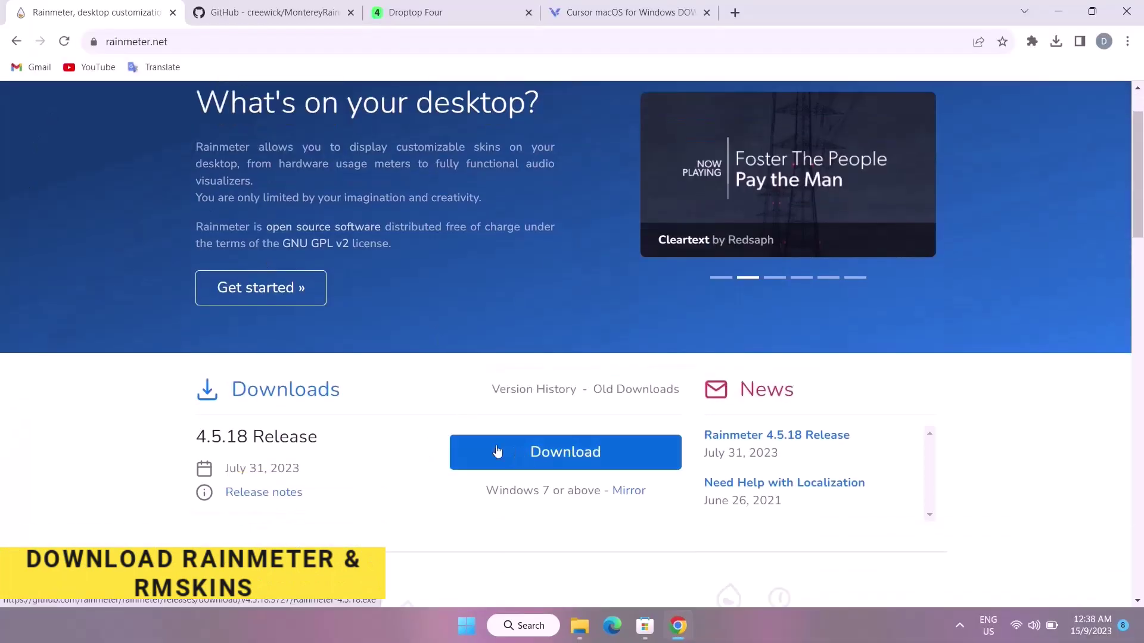
click(558, 456)
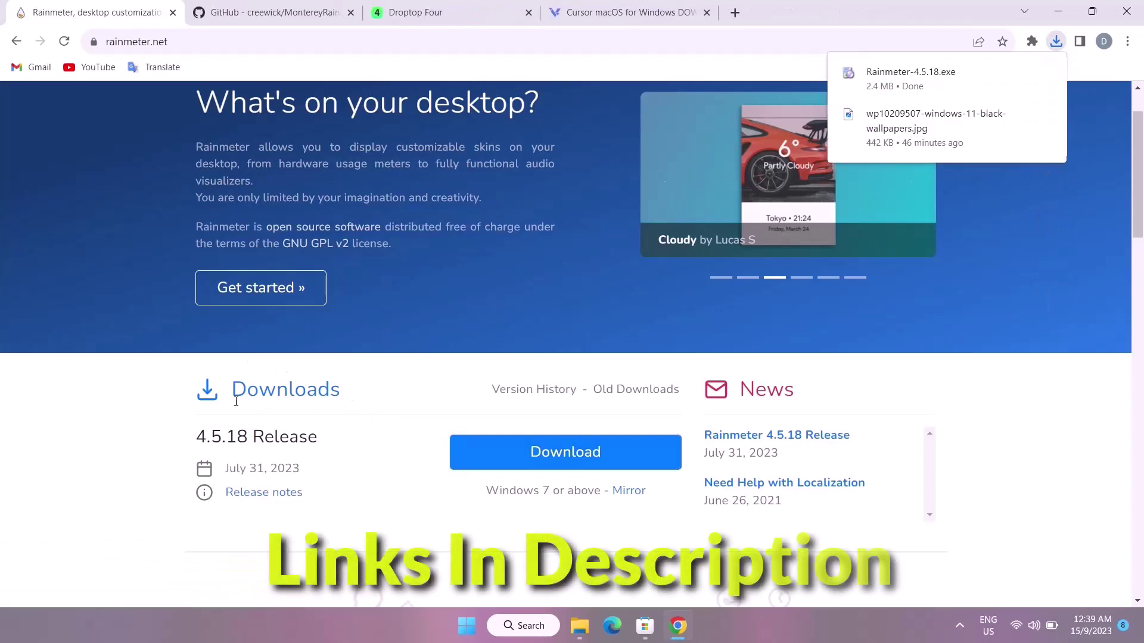
- Open the latest 1.0.1 release of the MontereyRainmeter GitHub repository and download Monterey_1.0.1.rmskin
click(269, 14)
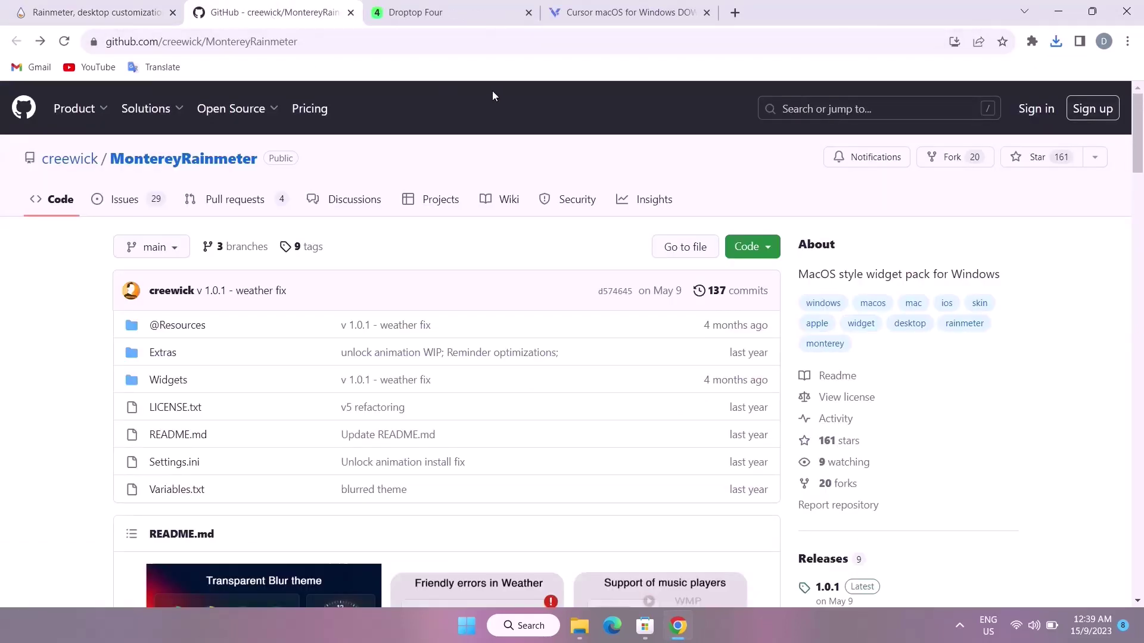
drag(1140, 143, 1141, 201)
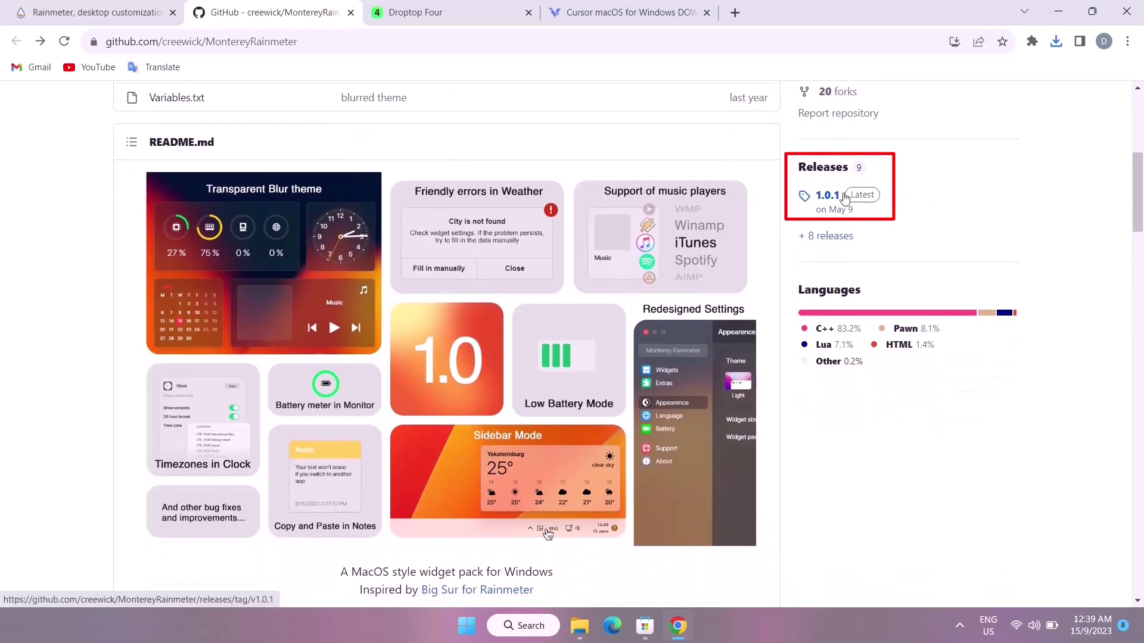
click(862, 198)
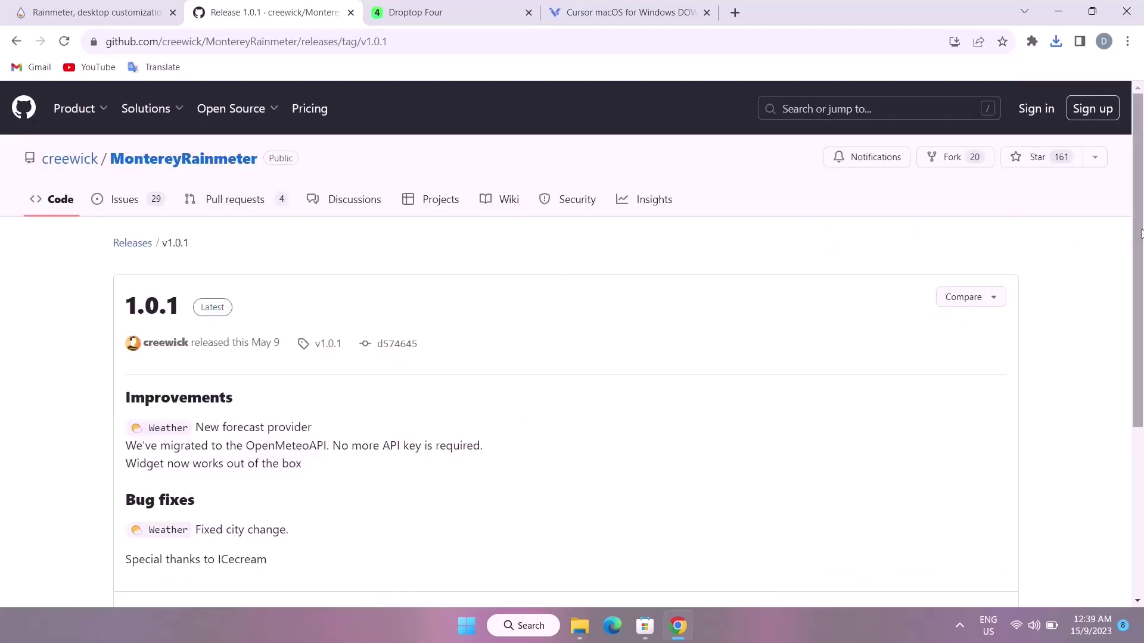
drag(1130, 238, 1134, 417)
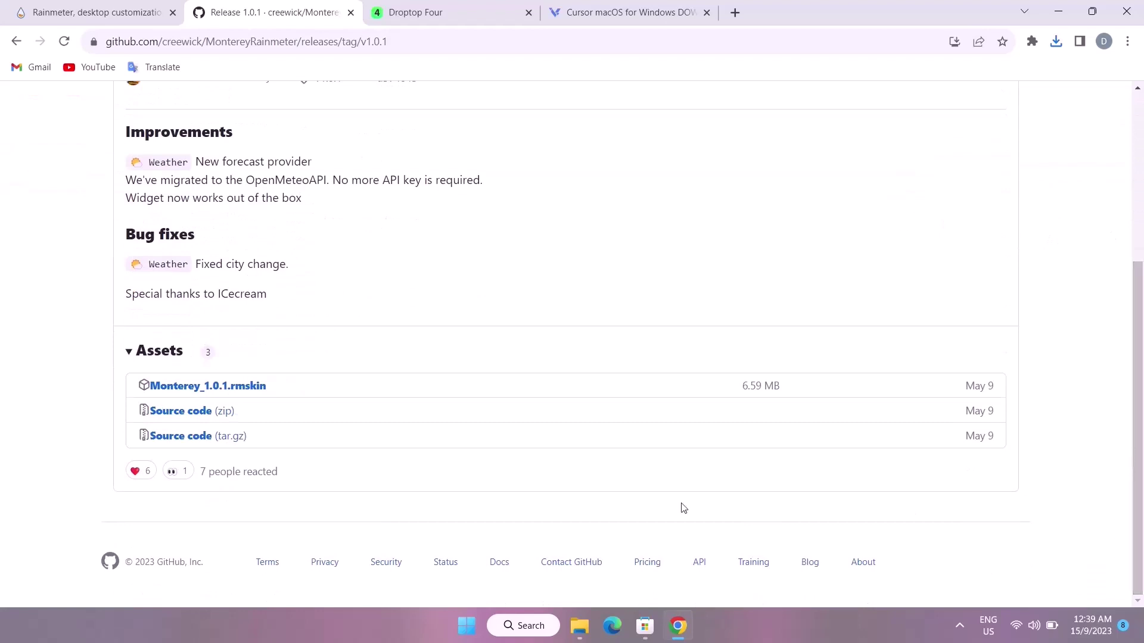
click(192, 387)
- Download the free base version of Droptop Four from the droptopfour.com site
click(464, 18)
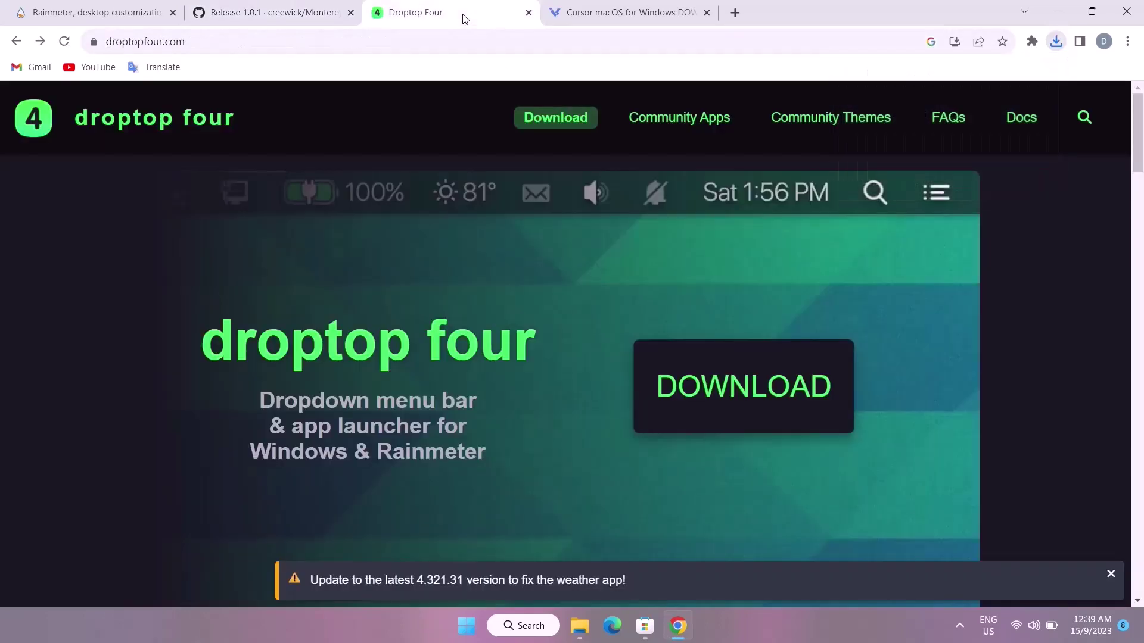
click(727, 384)
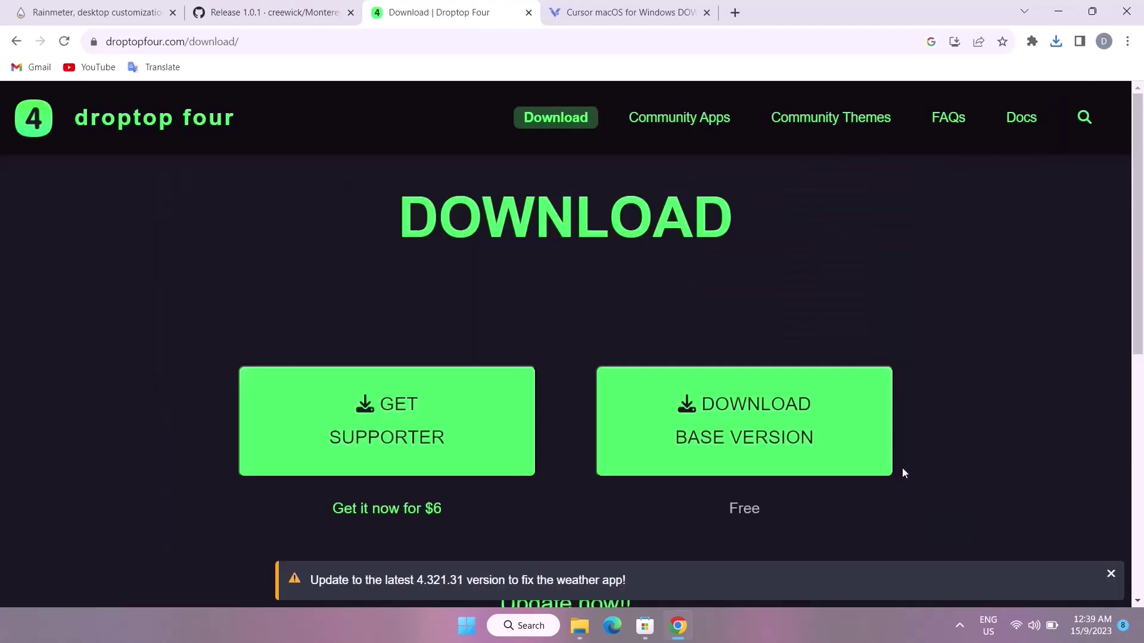
scroll(902, 467, down, 2)
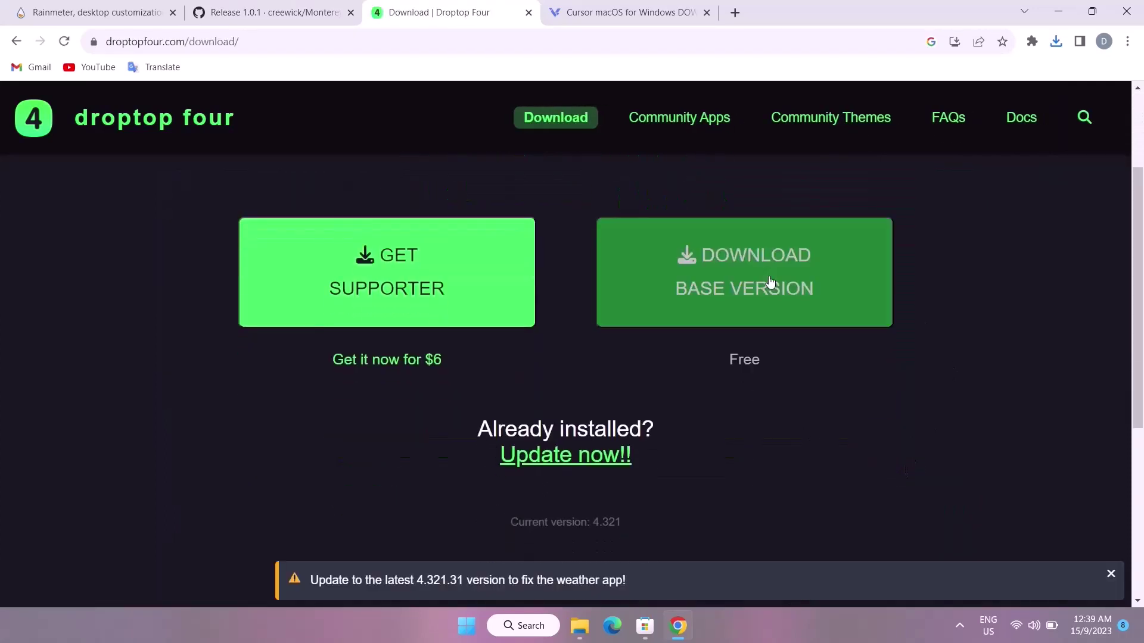
click(730, 286)
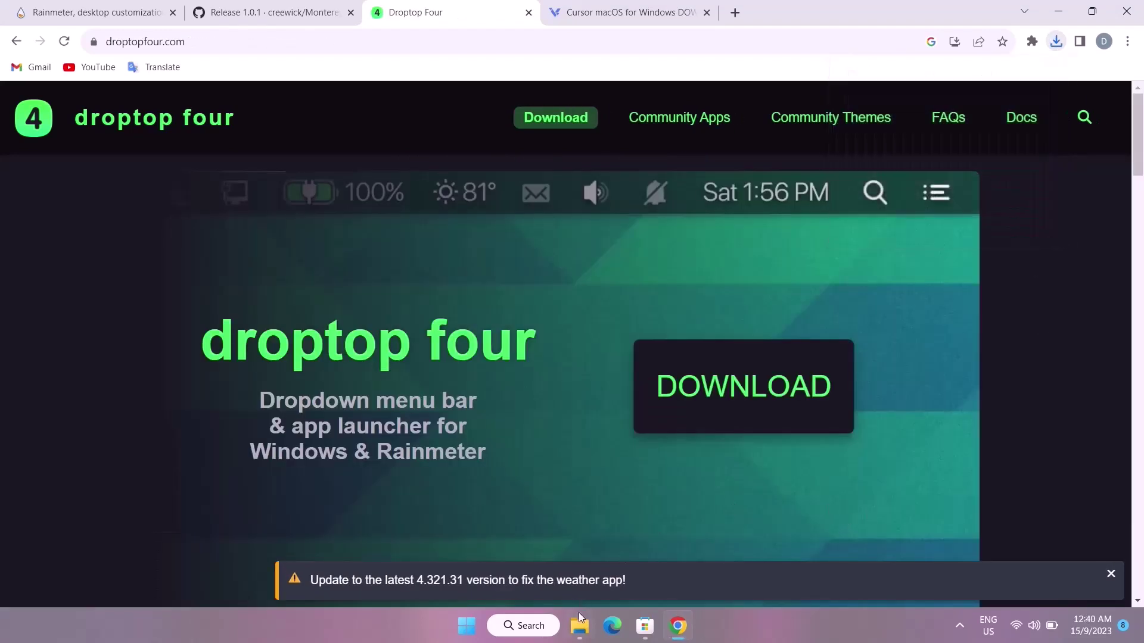
- Install Rainmeter from the Rainmeter-4.5.18 file in Downloads, using the standard installation and default options, and run it on finishing
click(577, 633)
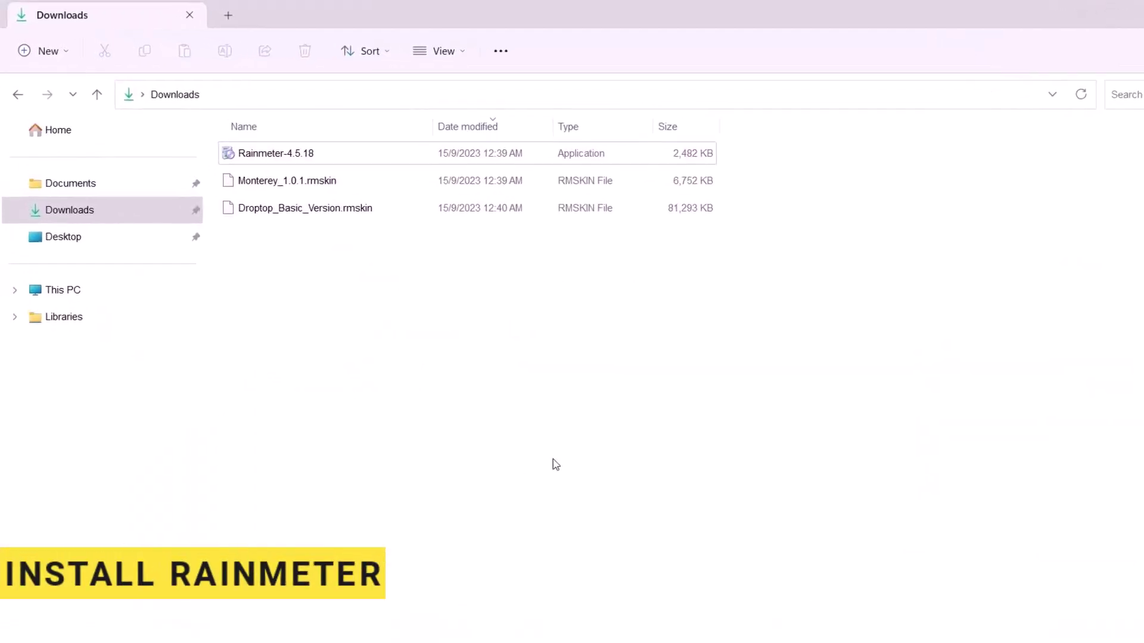
click(288, 154)
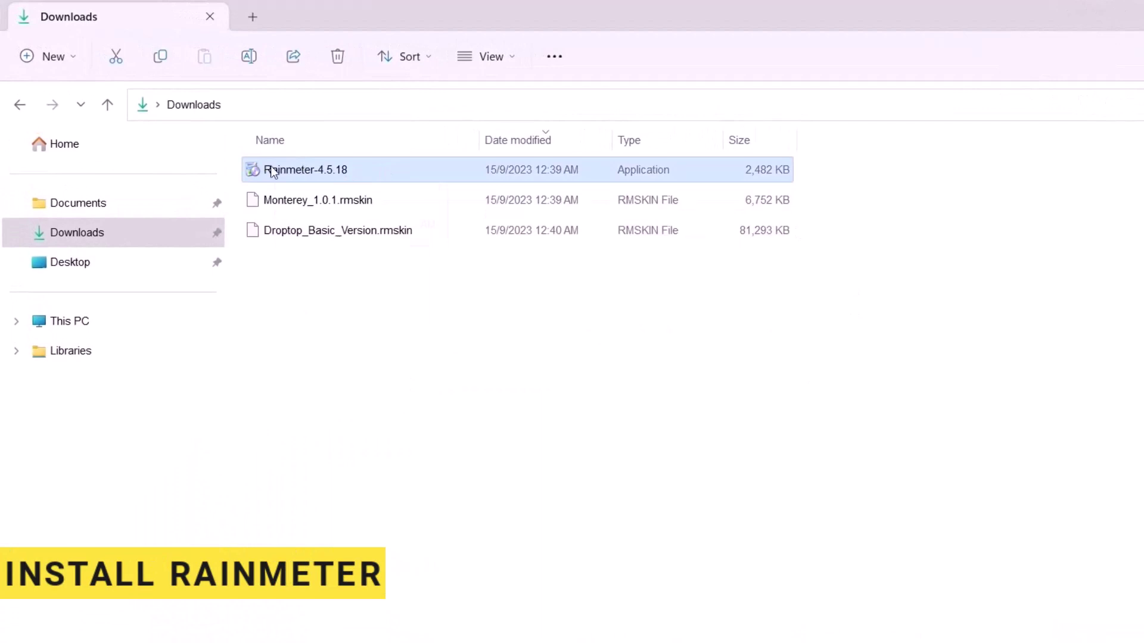
double_click(271, 171)
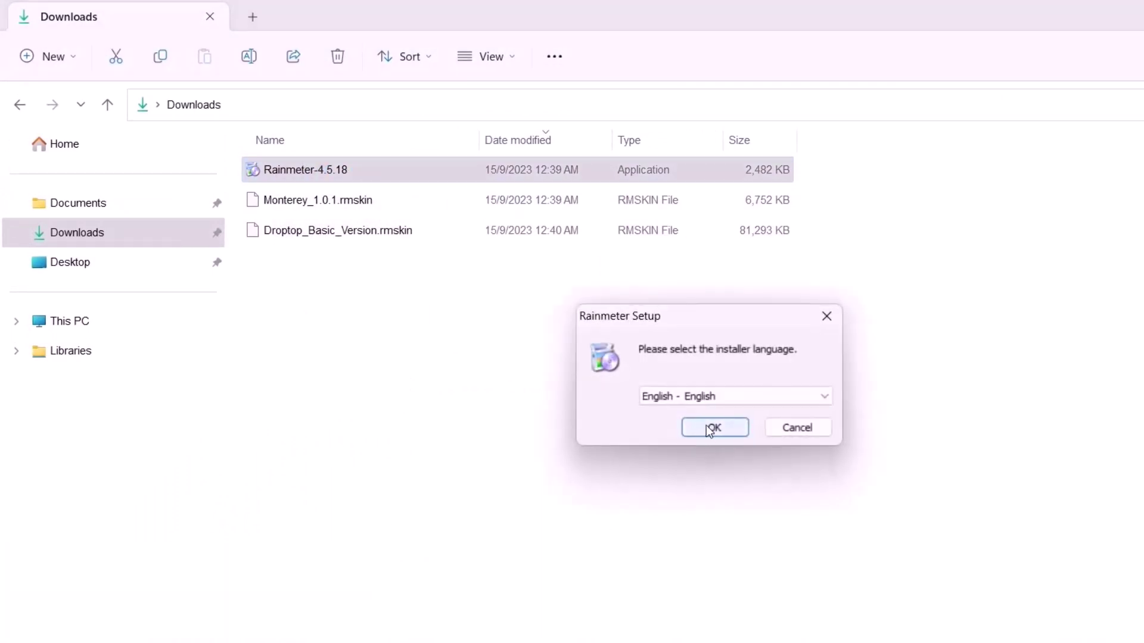
click(707, 426)
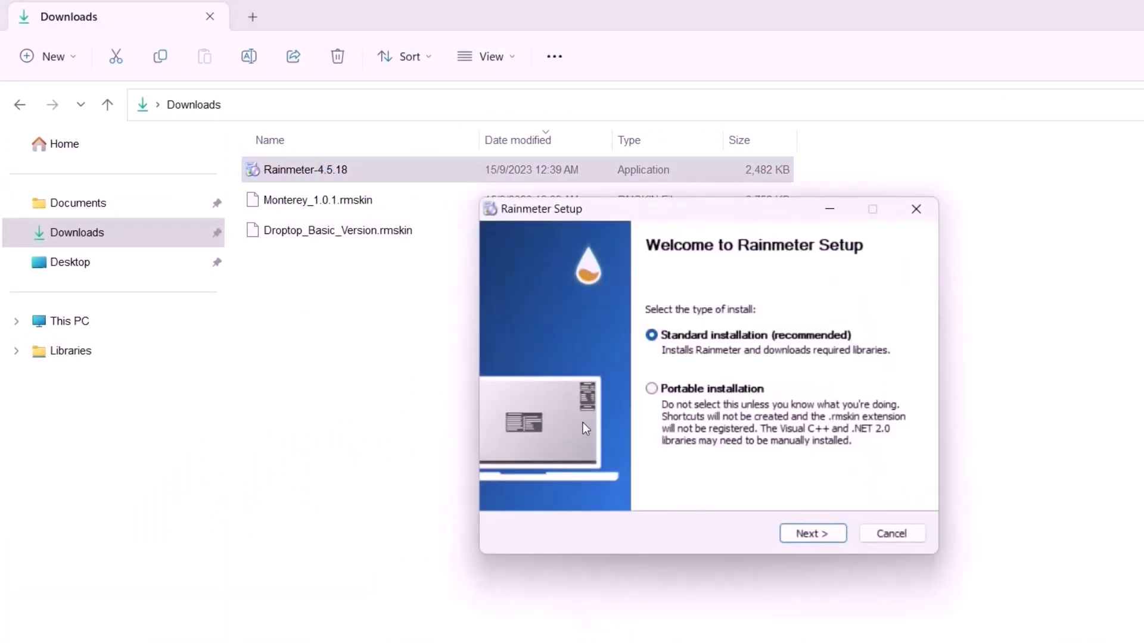
click(795, 529)
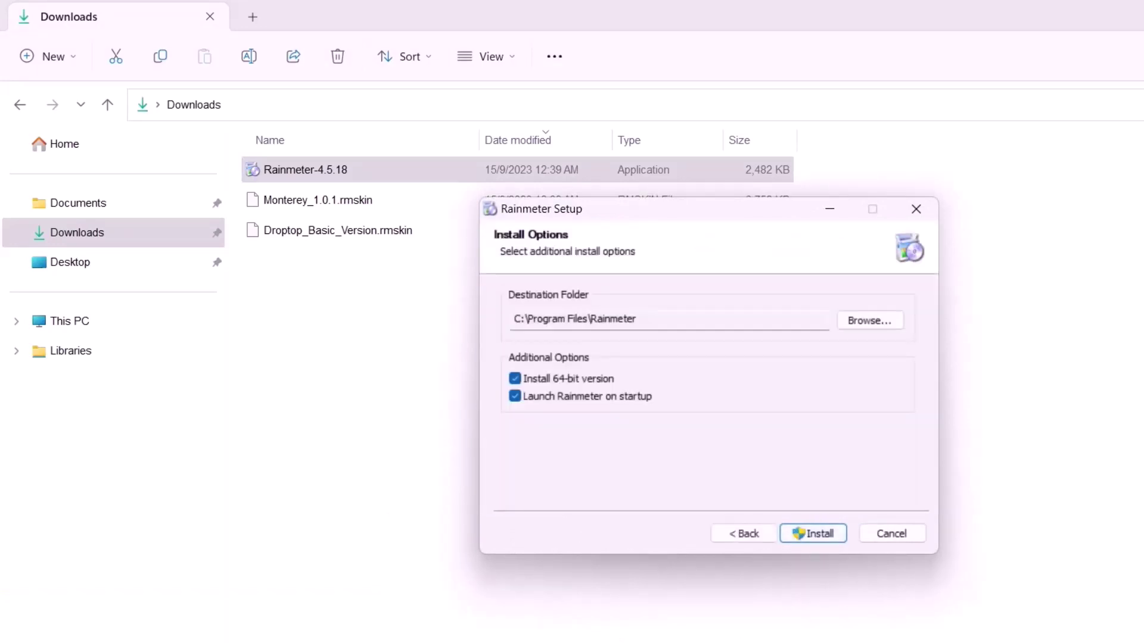
click(812, 534)
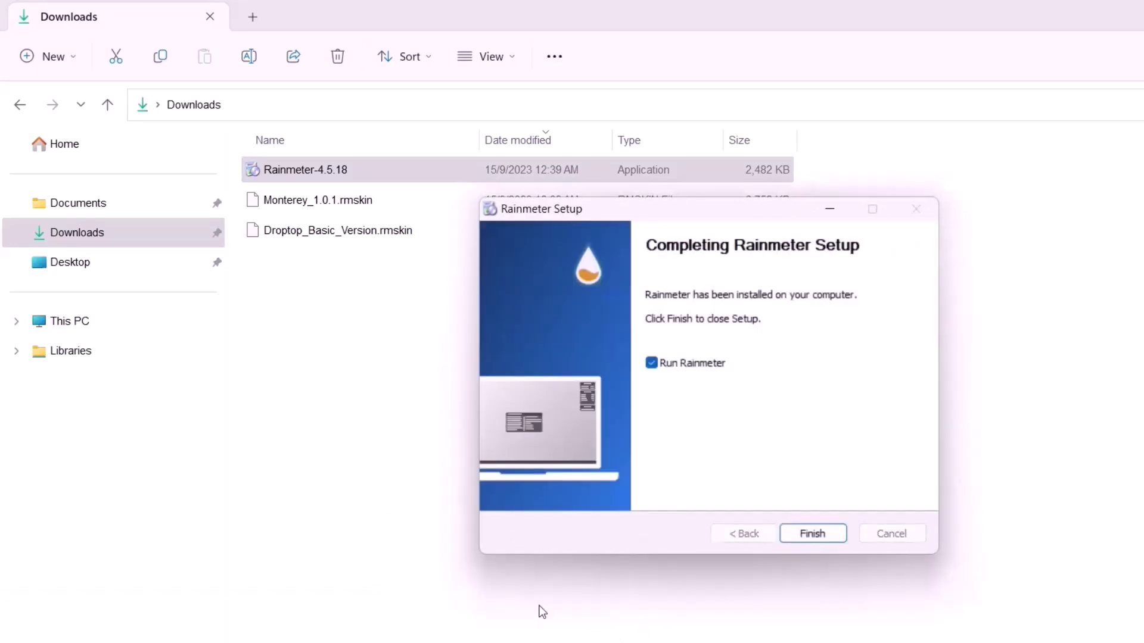
click(810, 534)
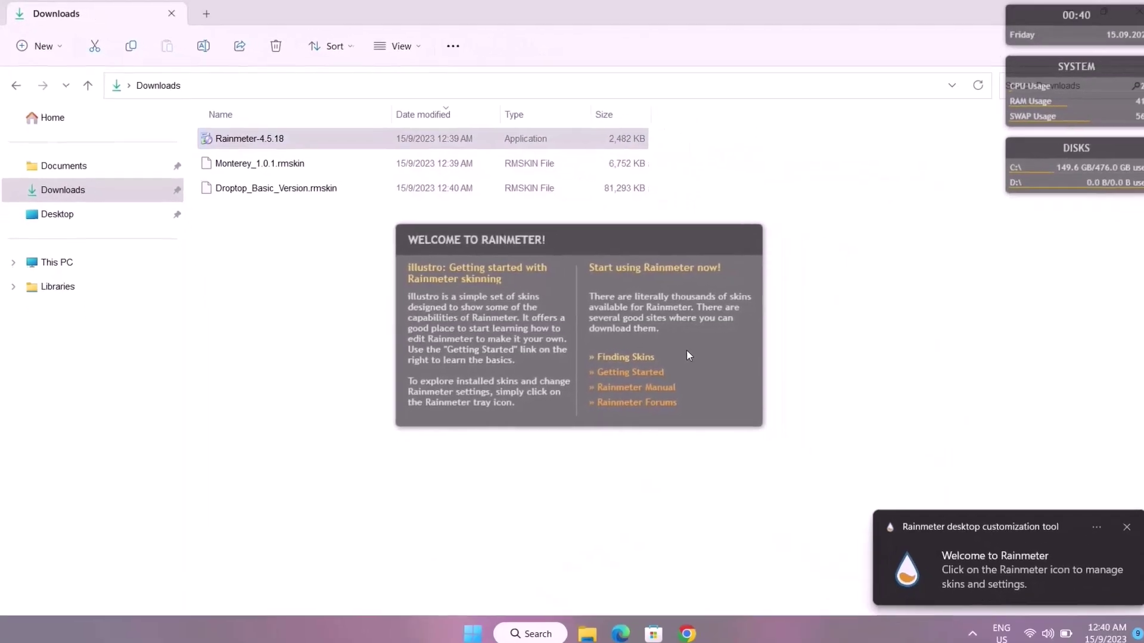
- Unload Rainmeter's illustro Welcome skin and minimize the File Explorer and Chrome windows to reach the desktop
right_click(686, 350)
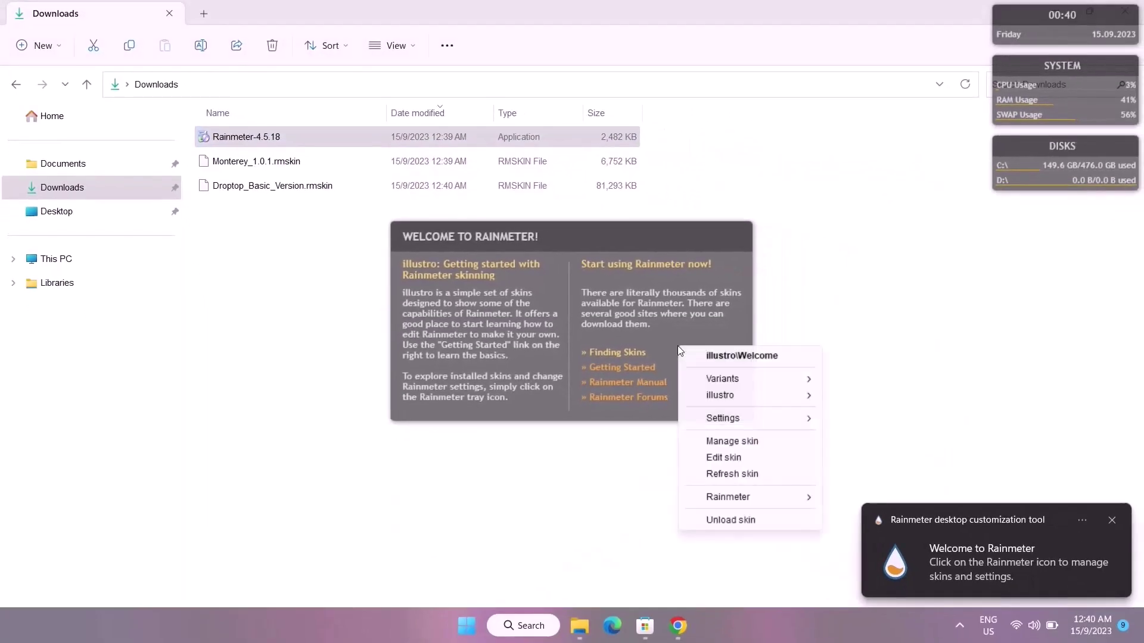
click(726, 522)
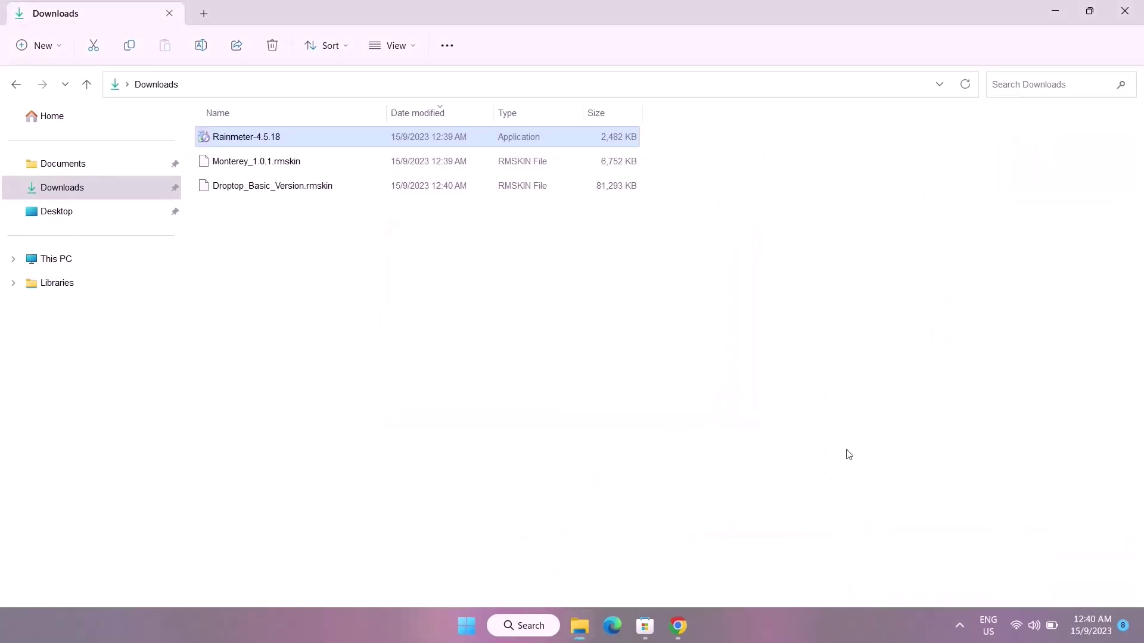
click(1055, 11)
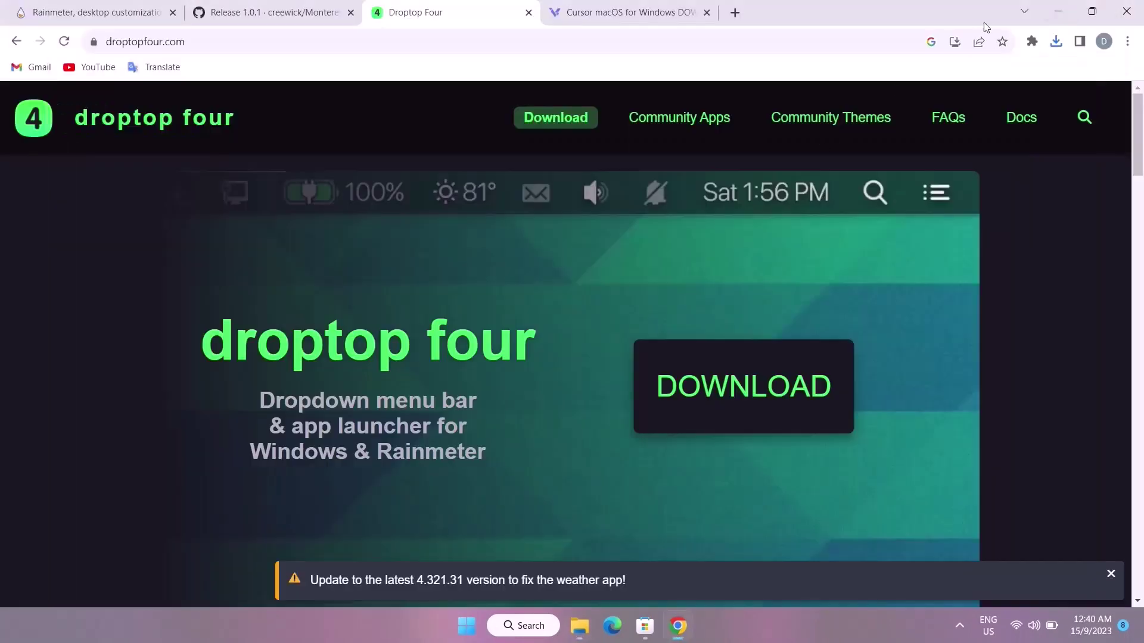
click(1059, 12)
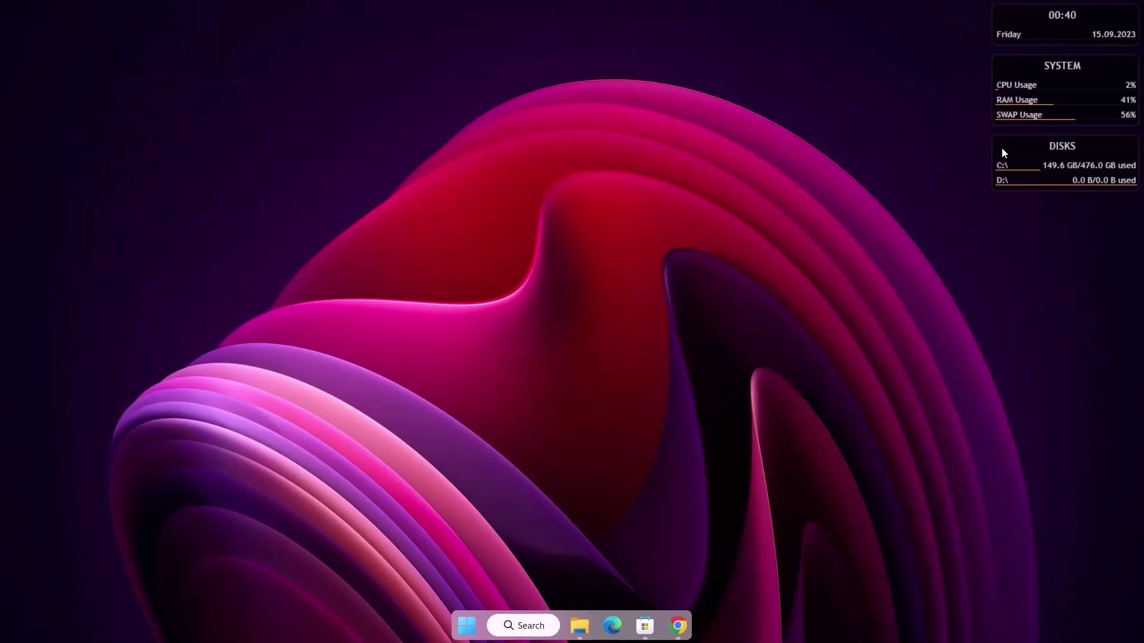
- Unload the illustro Disk, System and Clock skins from the desktop
right_click(1017, 151)
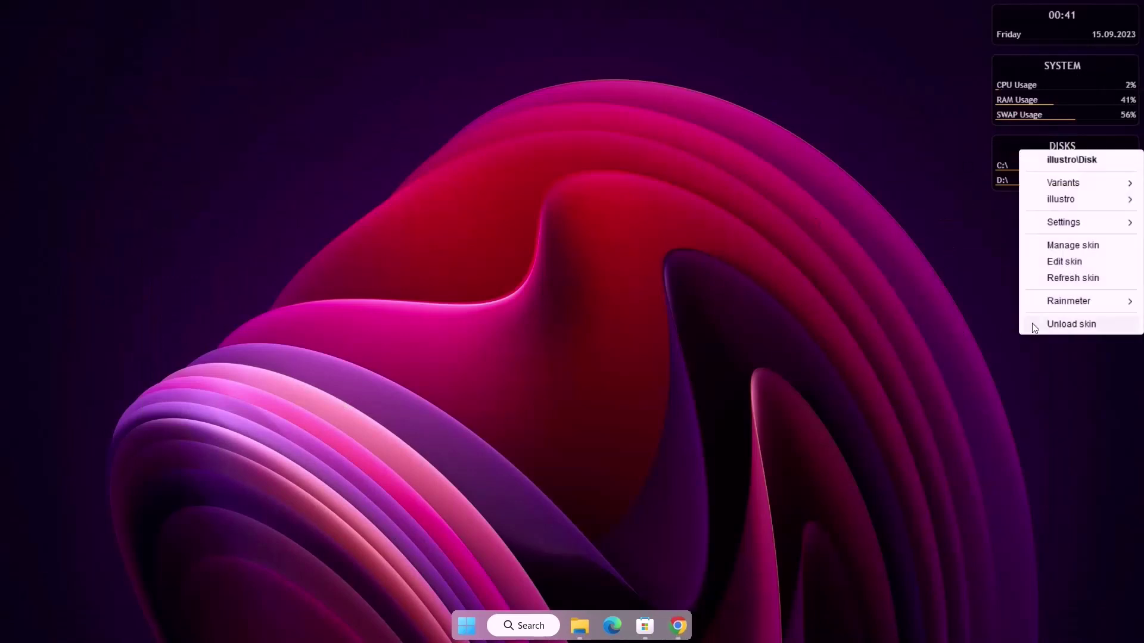
click(1056, 324)
right_click(1013, 105)
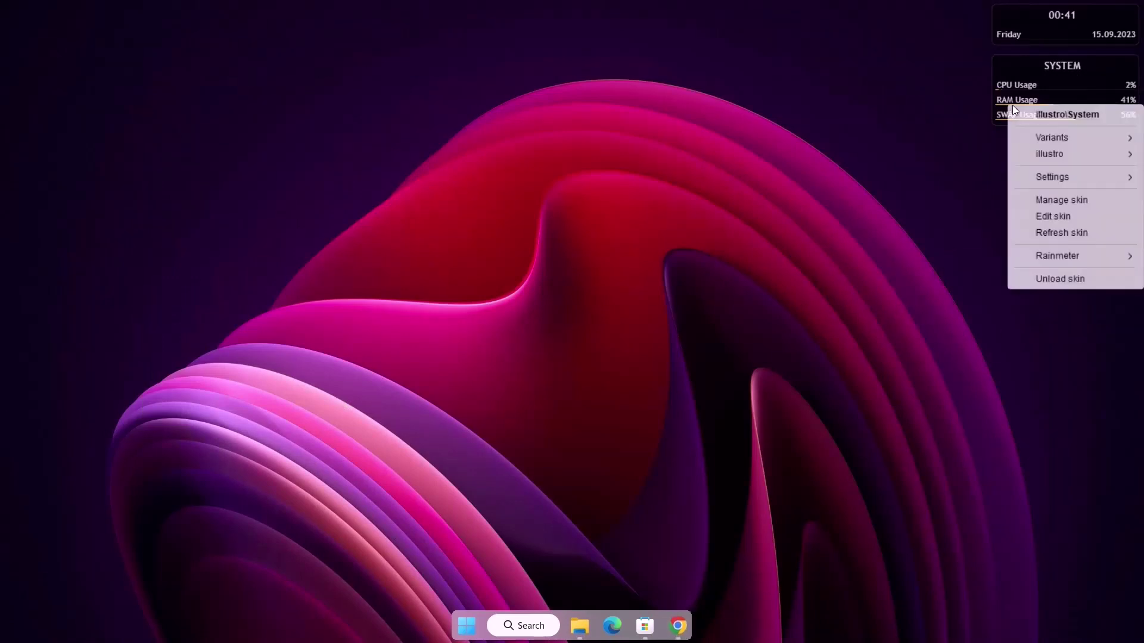
click(1034, 280)
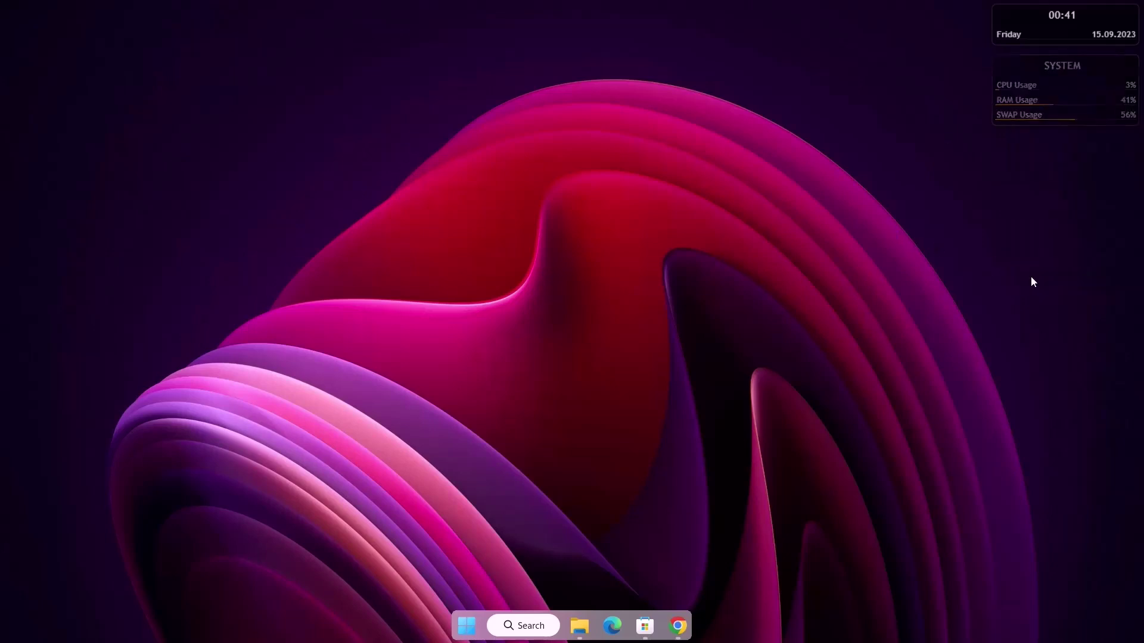
right_click(1005, 25)
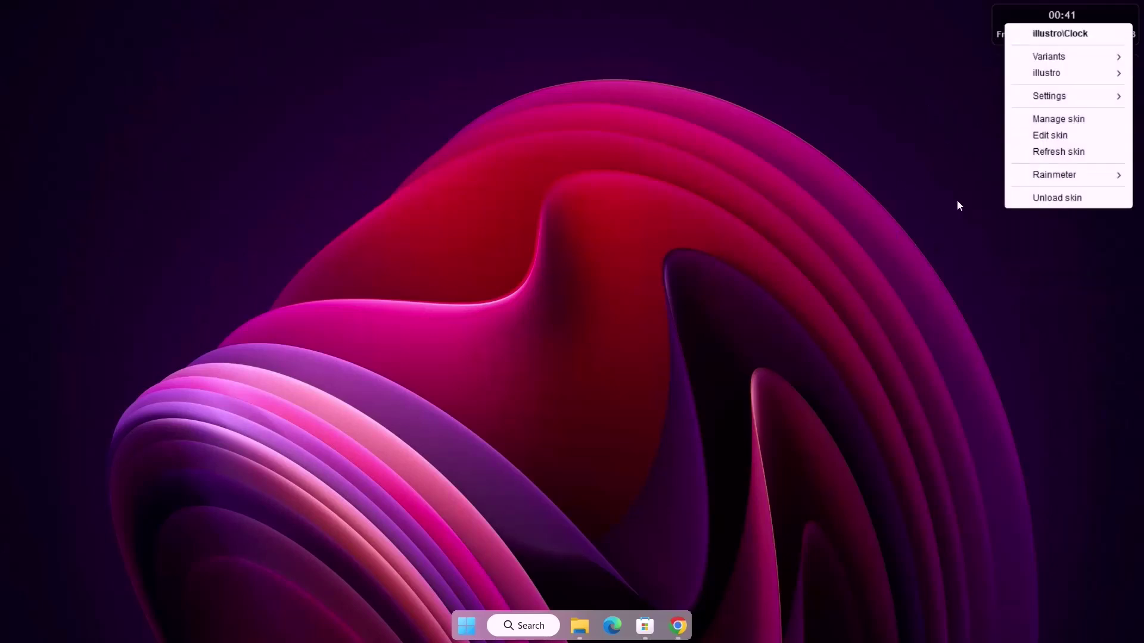
click(1034, 198)
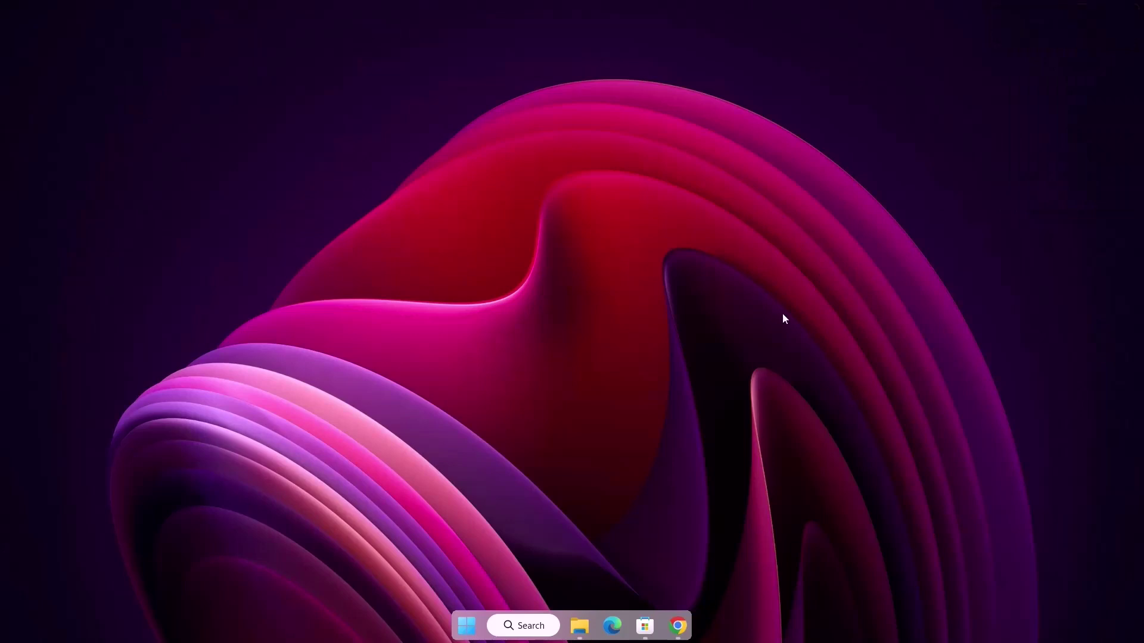
- Install the Monterey skin package from Monterey_1.0.1.rmskin in the Downloads folder
click(576, 624)
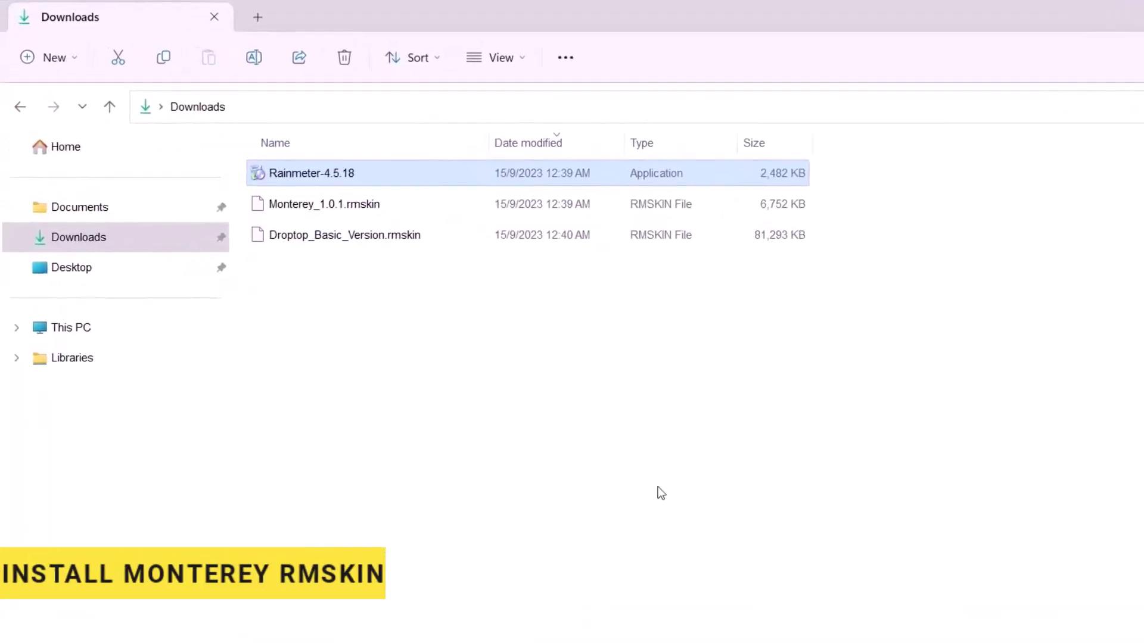
click(469, 210)
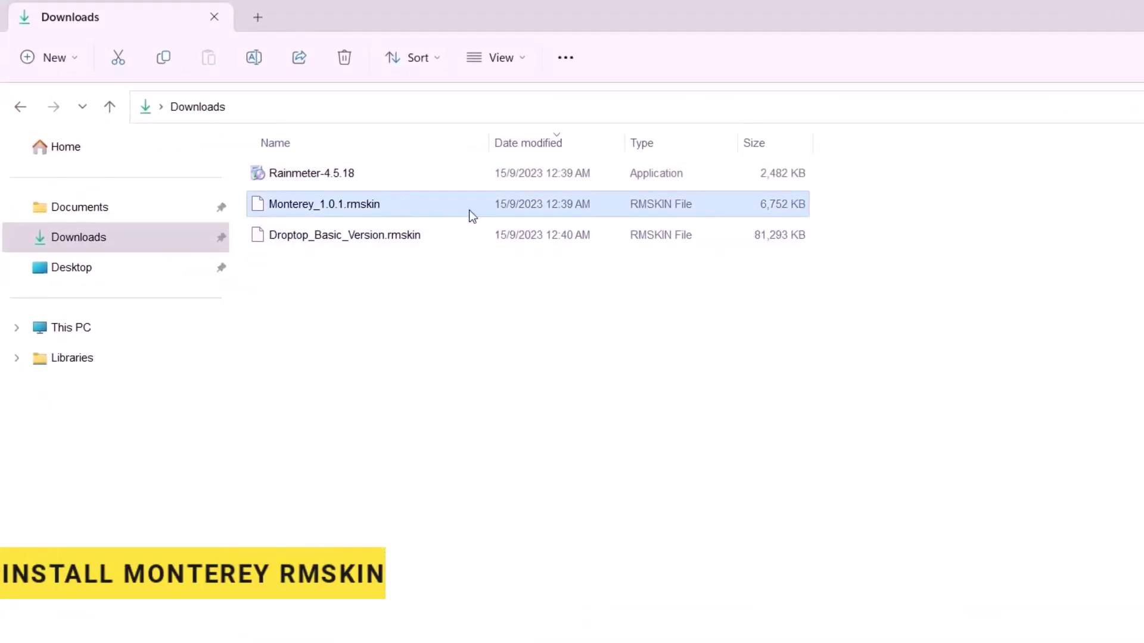
double_click(307, 206)
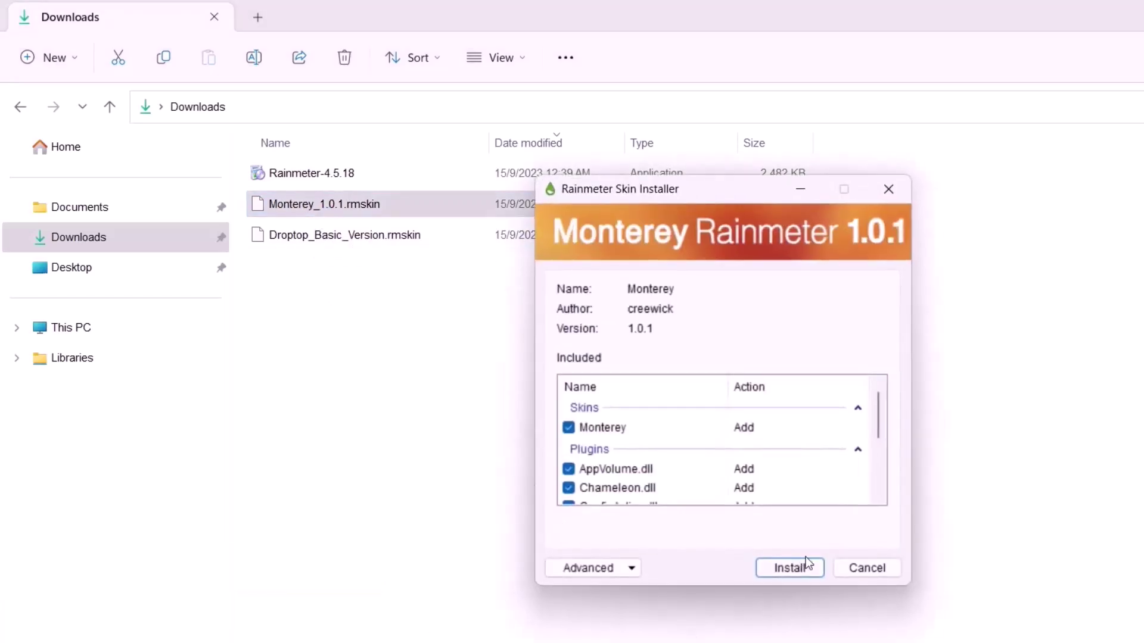
click(791, 568)
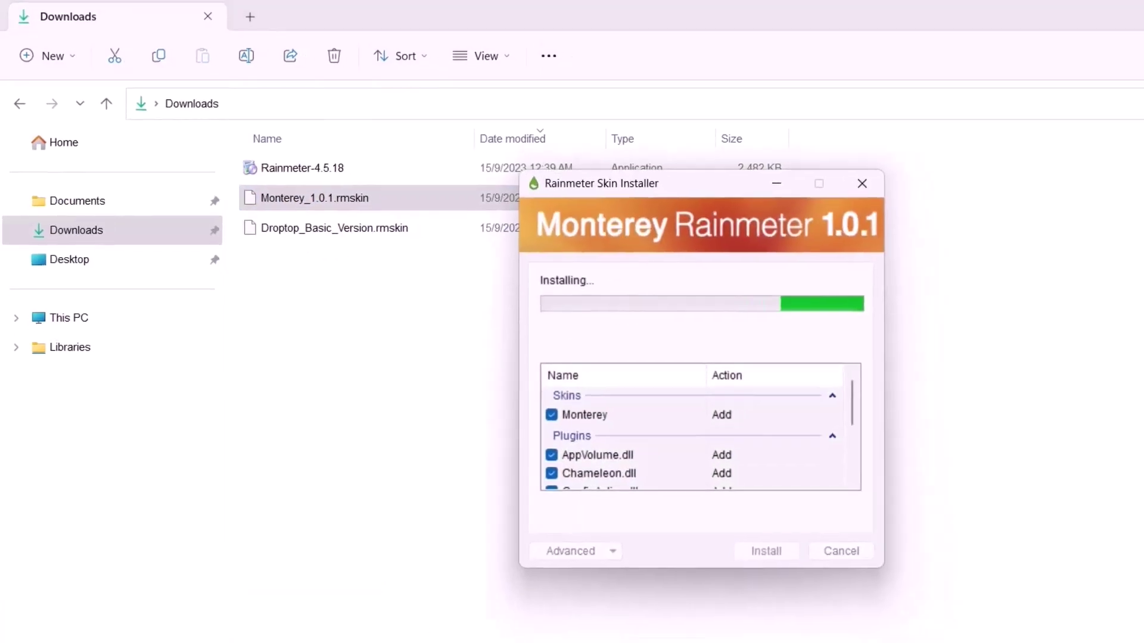
key(Down)
- Open the Rainmeter manager, load Settings.ini from the Monterey skin folder and minimize the manager
click(961, 626)
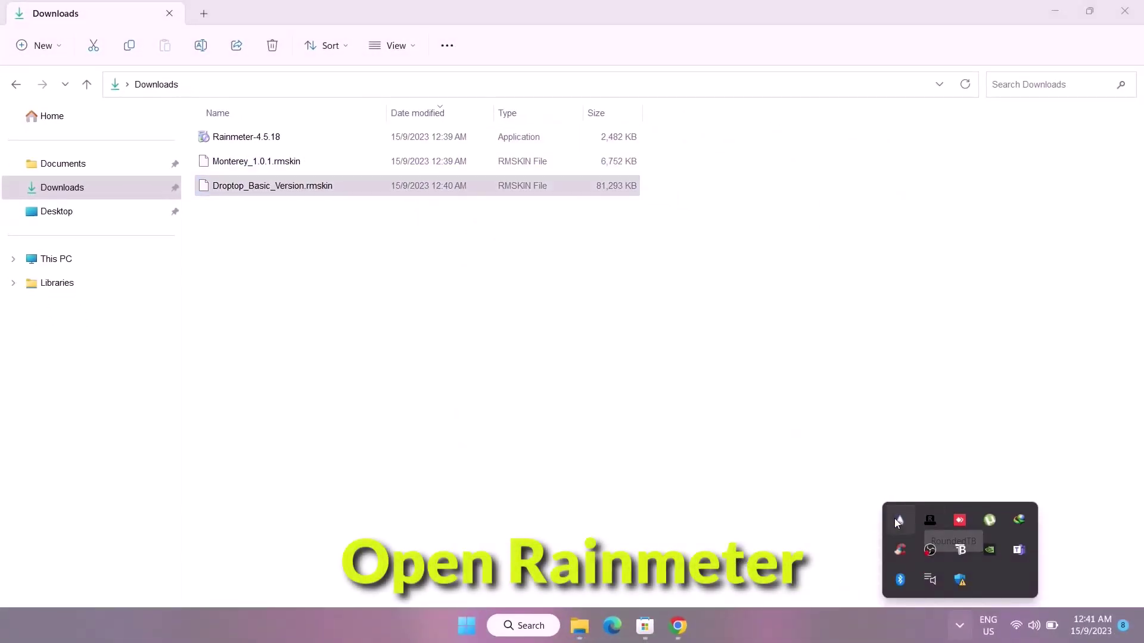
click(899, 519)
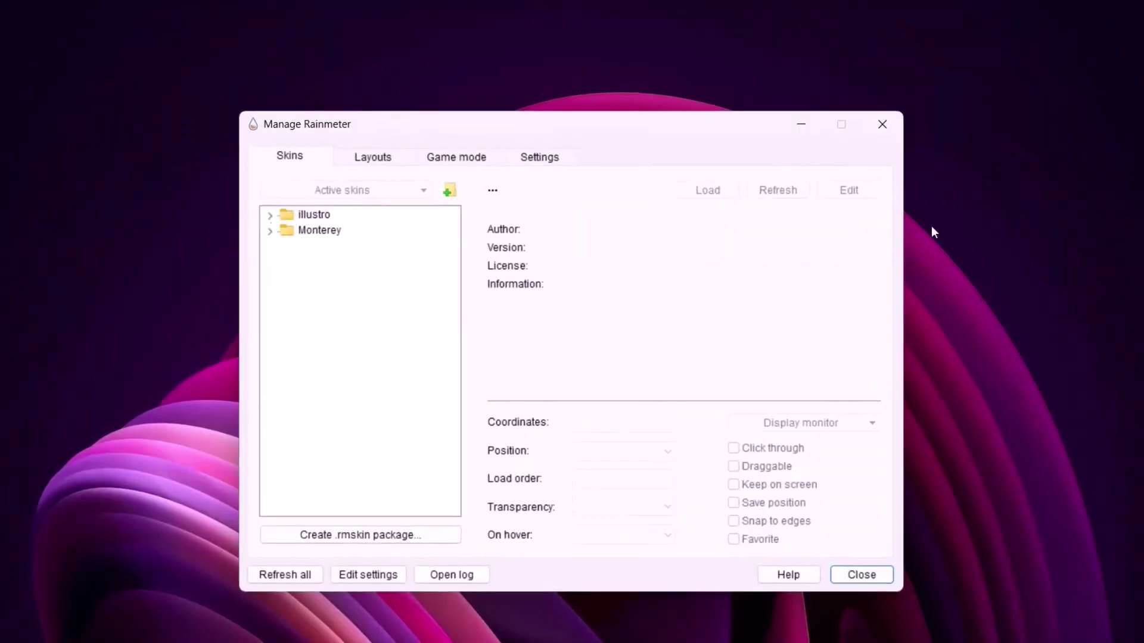
click(268, 231)
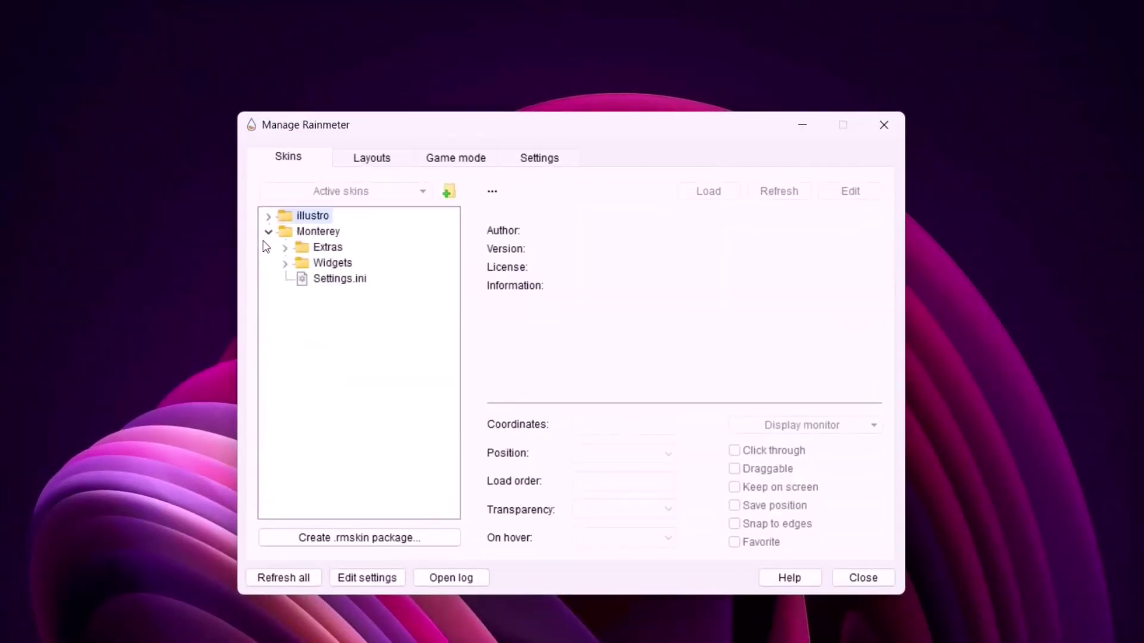
click(335, 282)
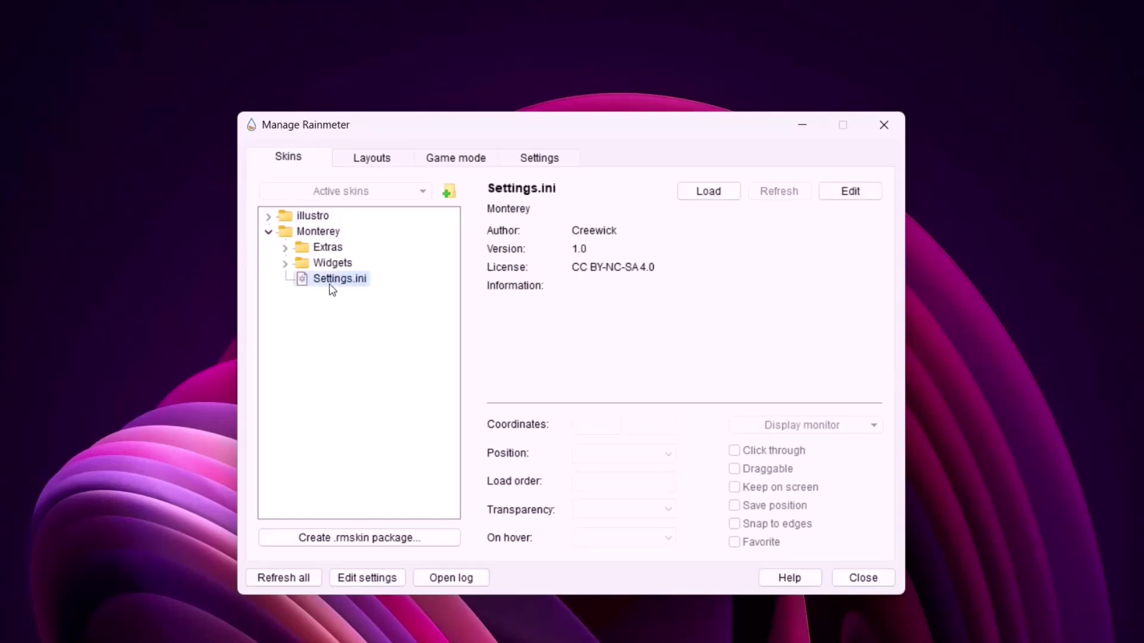
click(691, 192)
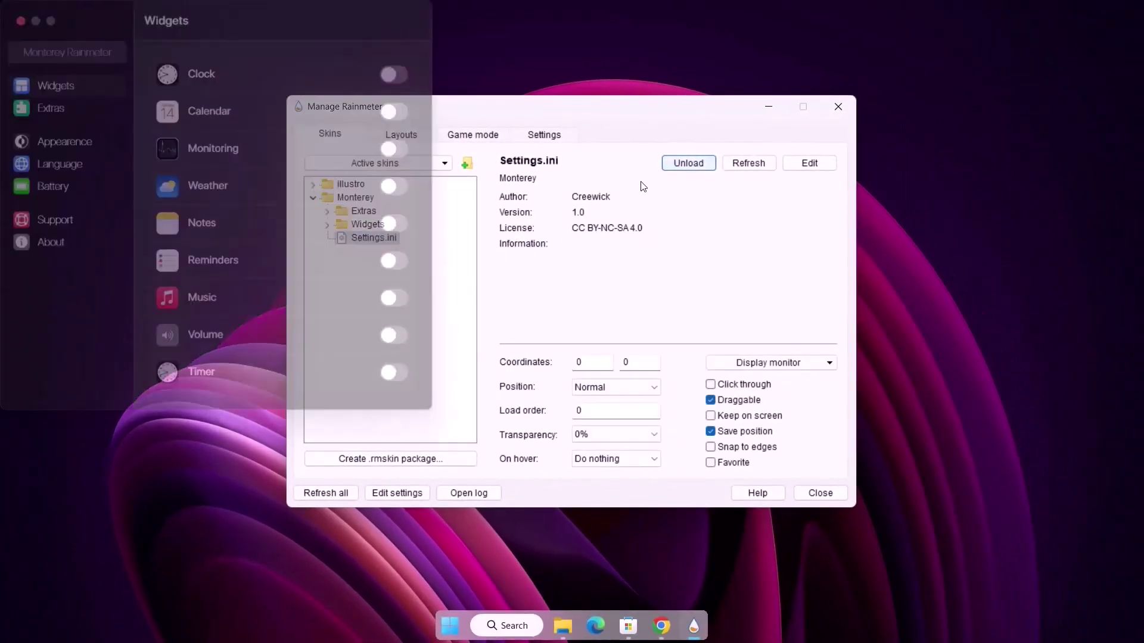
click(767, 109)
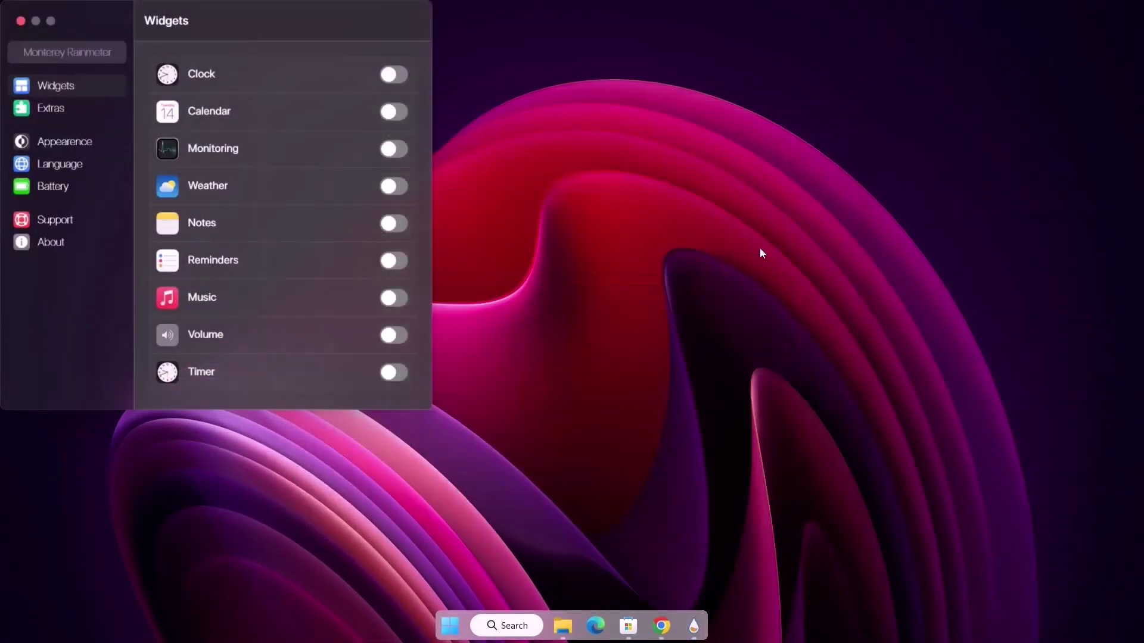
- Move the Monterey settings window to the middle of the desktop, then enable the Clock widget and place it on the desktop's left side
drag(322, 20, 681, 76)
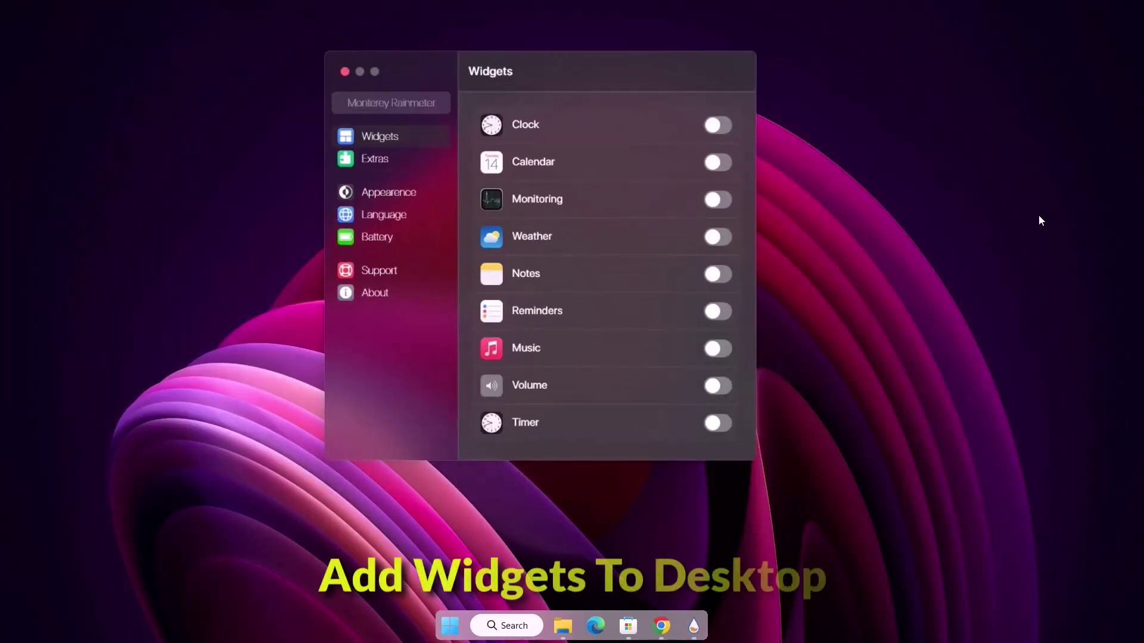
click(730, 128)
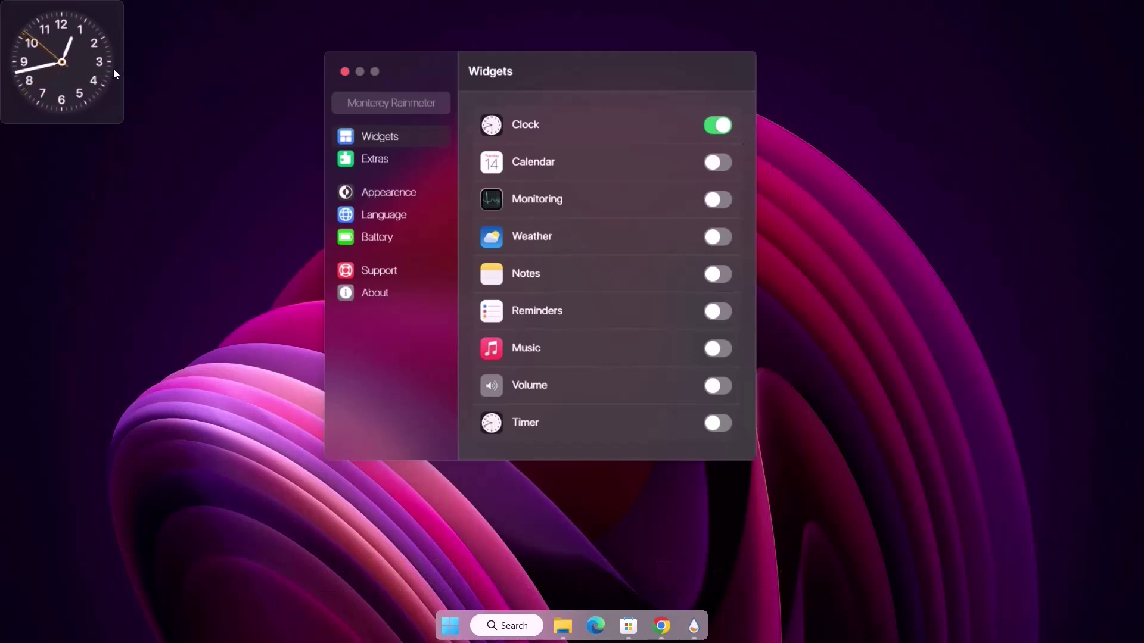
drag(115, 73, 179, 343)
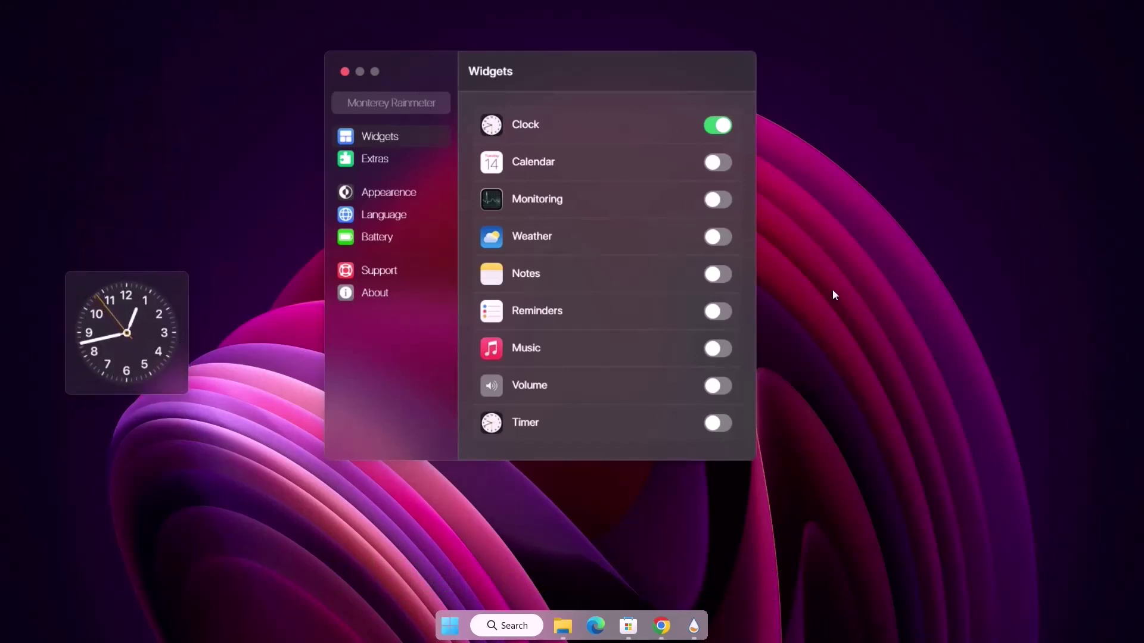
- Enable the Calendar and Monitoring widgets and place them on the desktop's right side, with Monitoring below Calendar
click(724, 165)
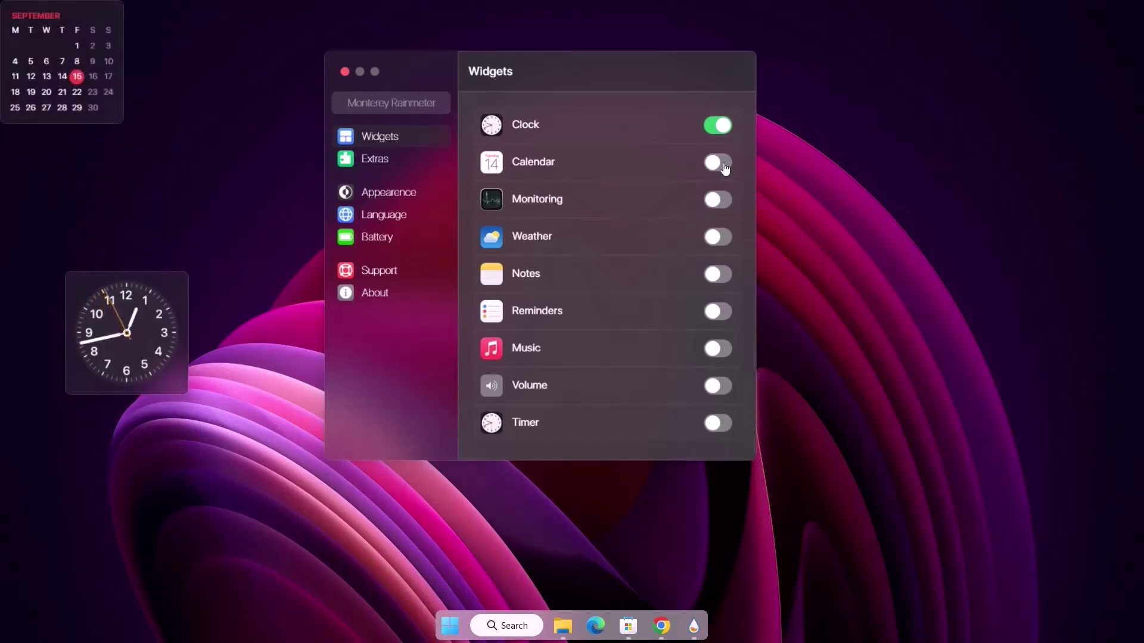
drag(63, 94, 921, 353)
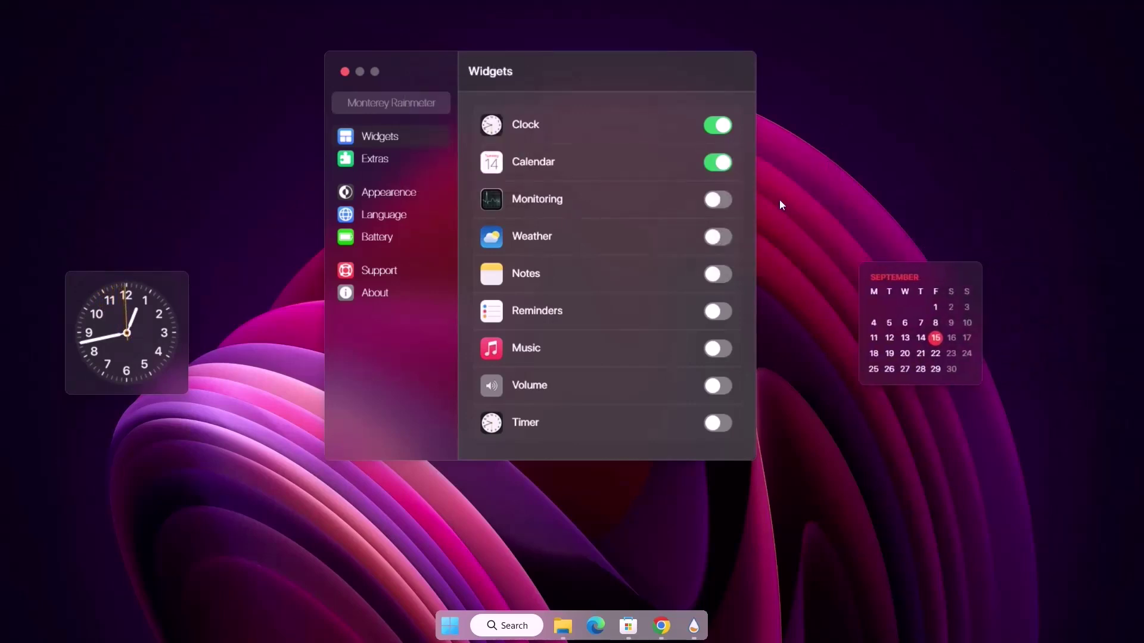
click(728, 205)
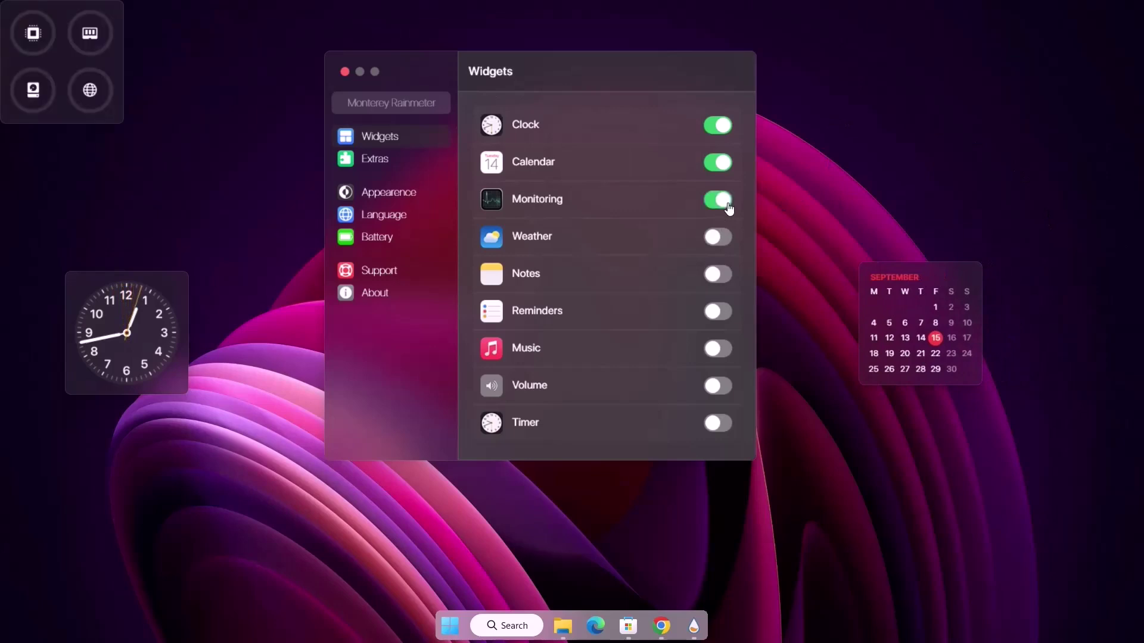
drag(71, 46, 925, 516)
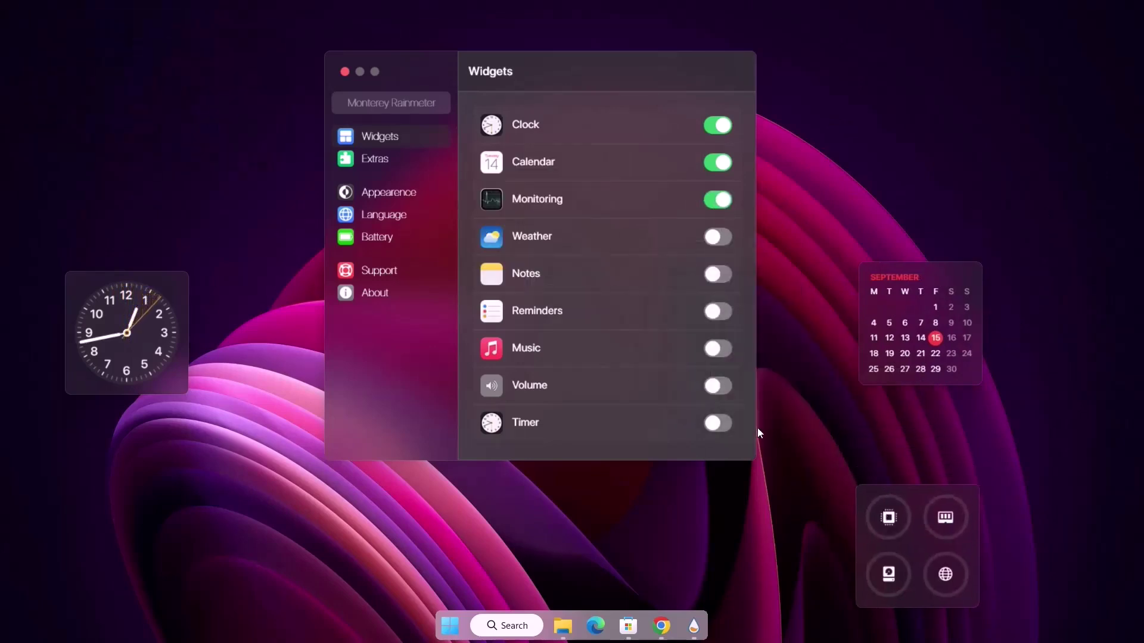
- Enable the Weather widget, place it below the clock and shift the calendar widget slightly upward
click(715, 248)
drag(163, 38, 146, 359)
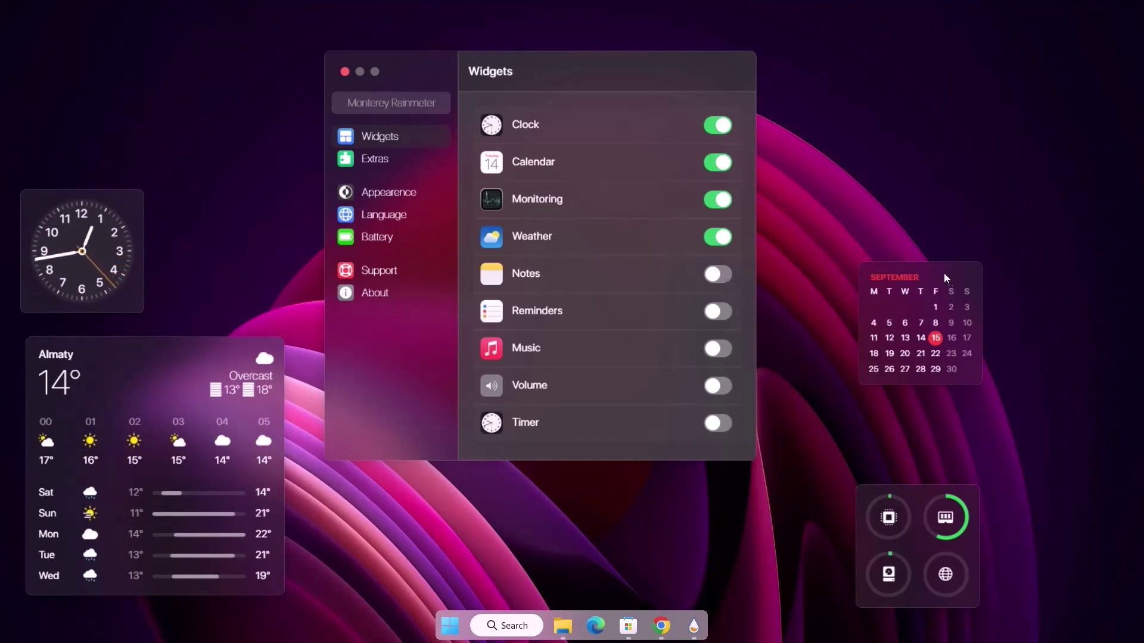
drag(945, 274, 931, 230)
- Enable the Notes and Reminders widgets, placing Notes beside the calendar and Reminders between the calendar and Monitoring widgets
click(718, 274)
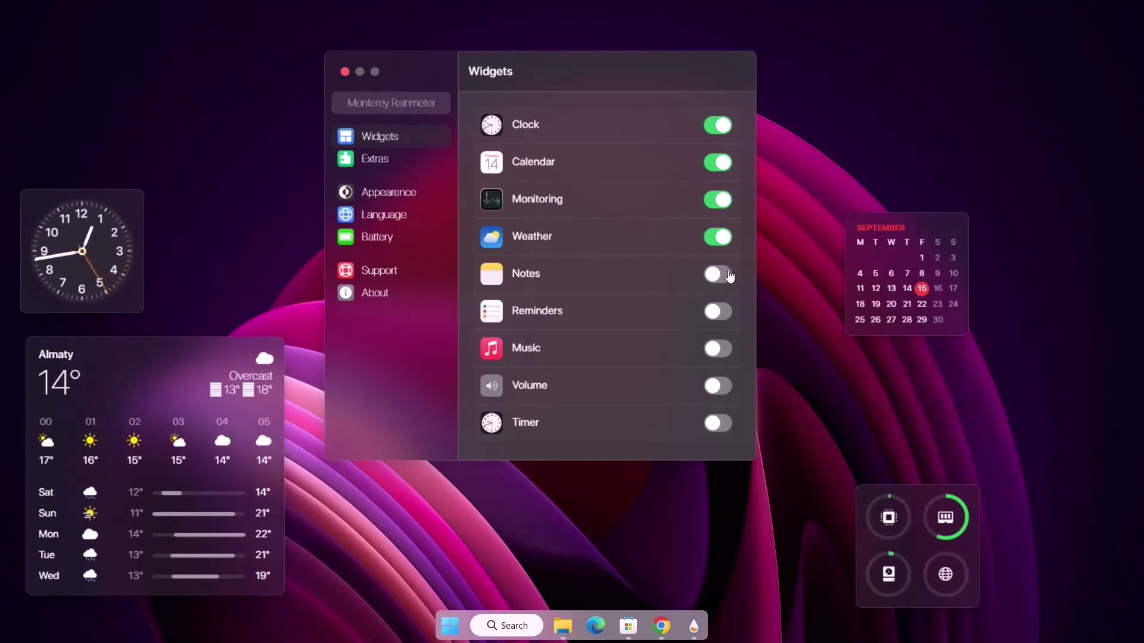
drag(77, 24, 1062, 237)
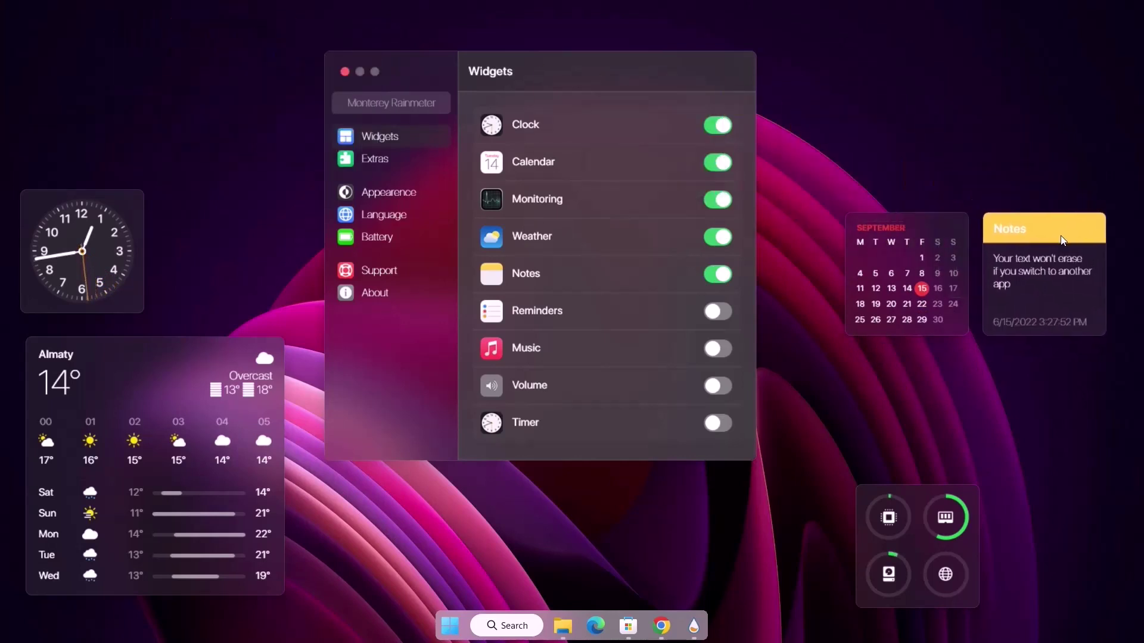
click(718, 311)
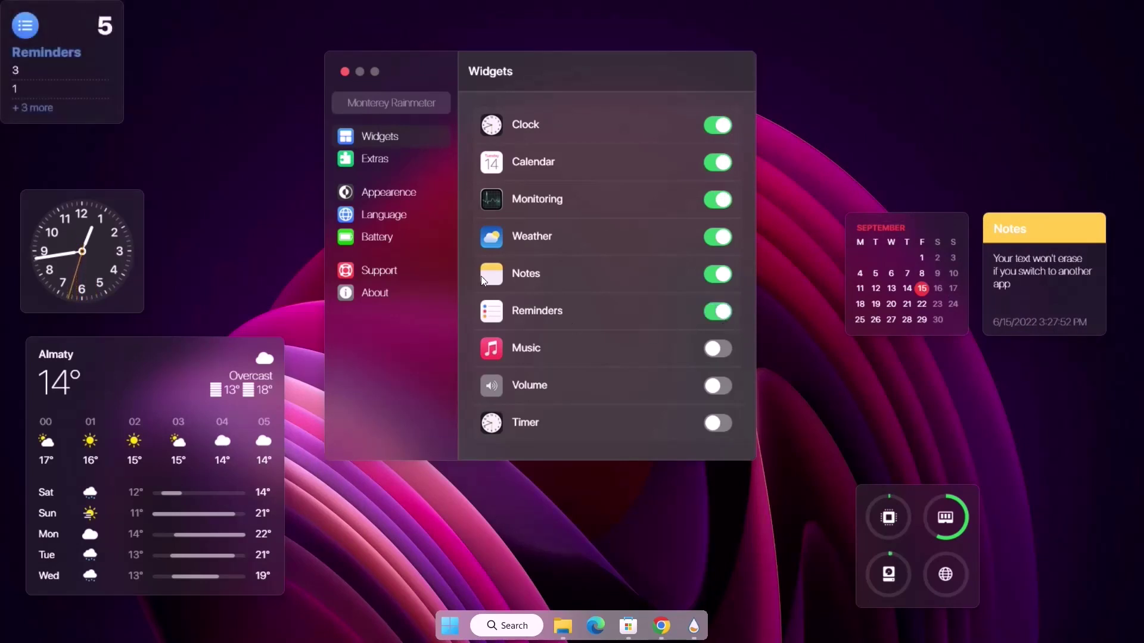
drag(55, 41, 901, 386)
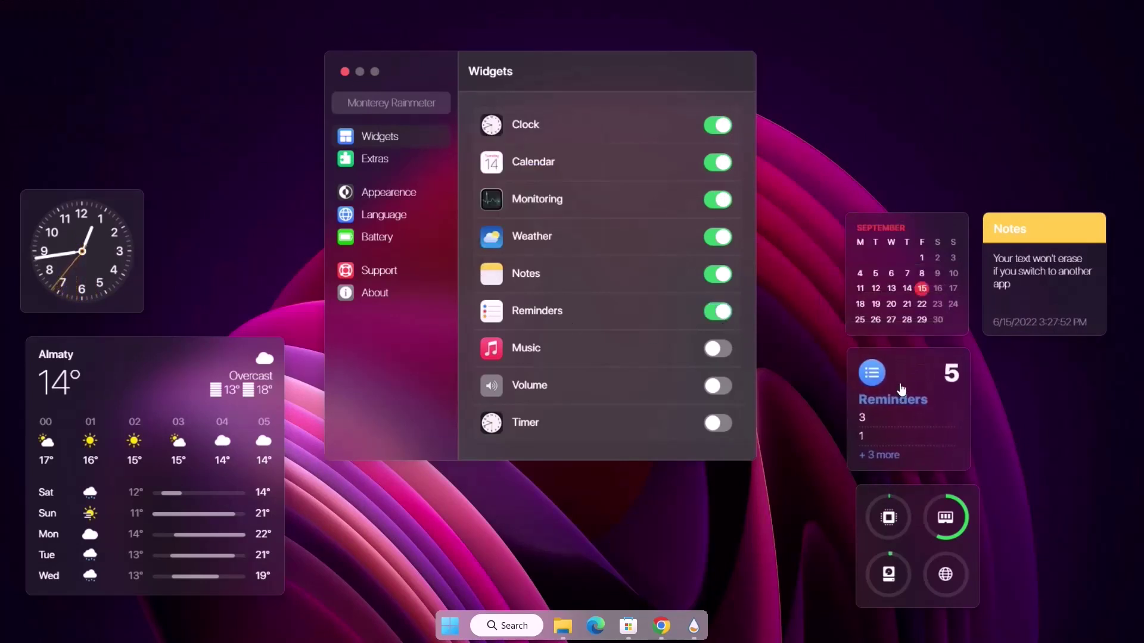
- Apply the Blur theme to the Monterey widgets and close their settings window
click(398, 197)
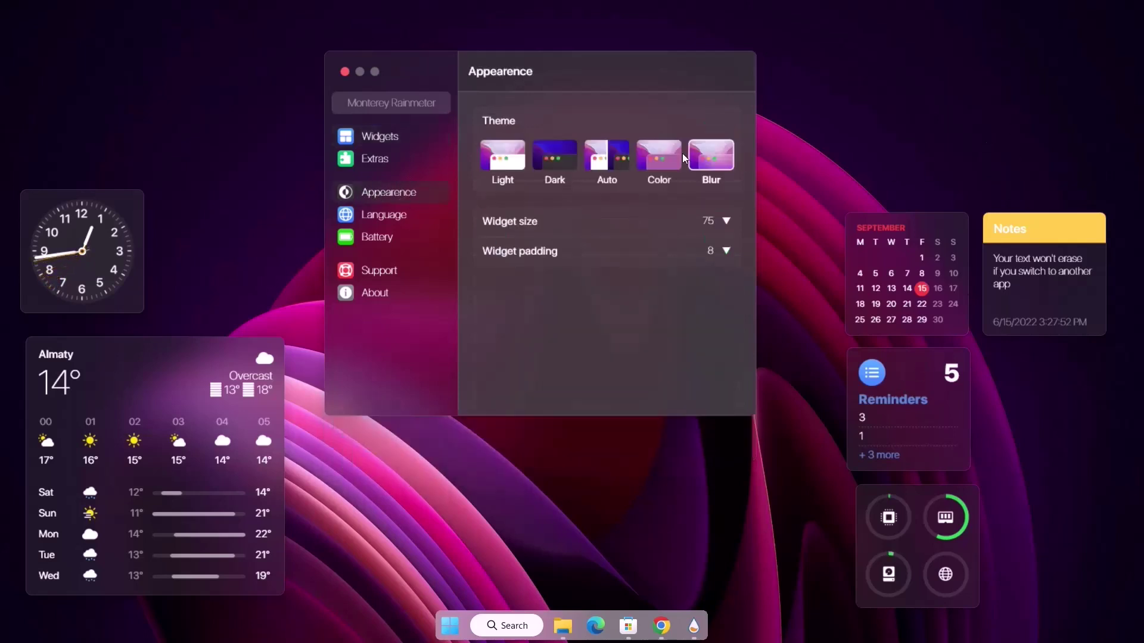
click(713, 165)
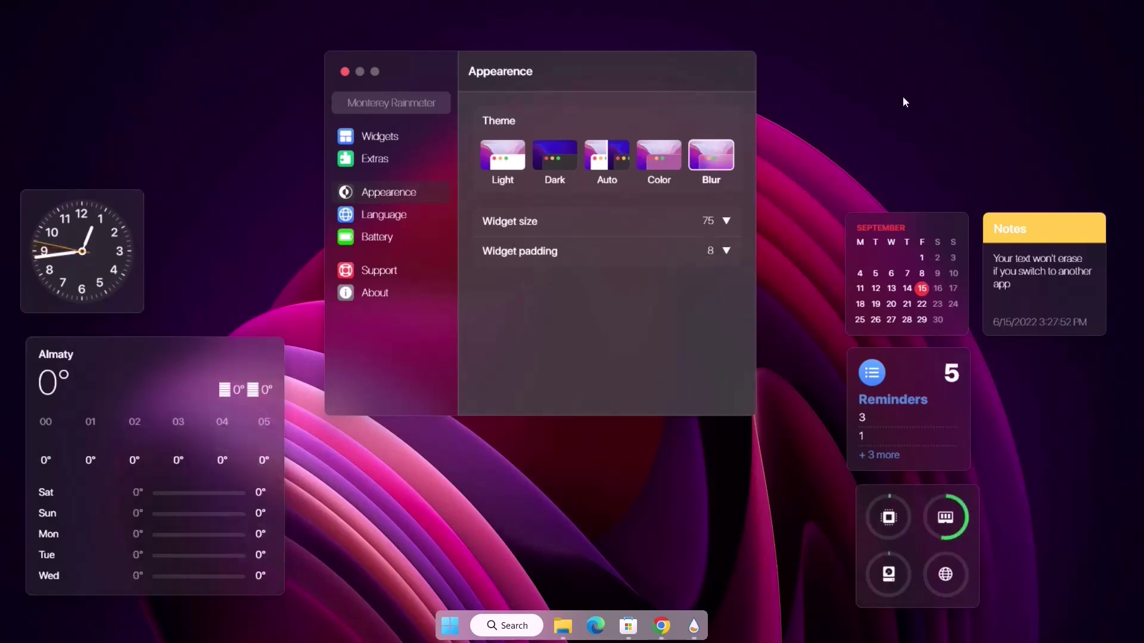
click(344, 72)
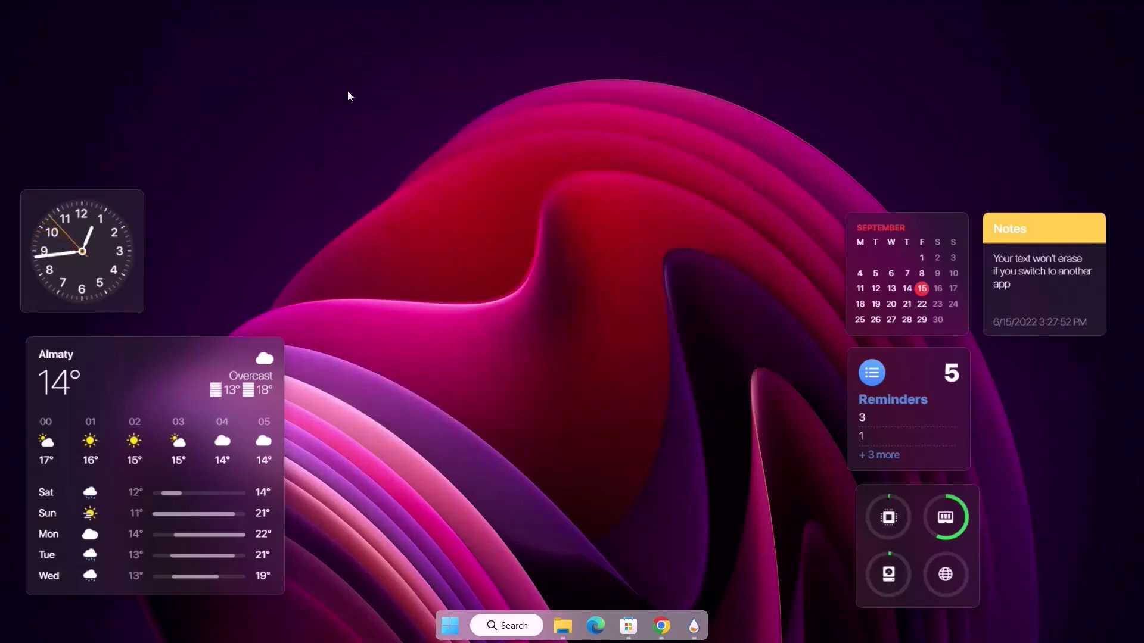
- Set the Clock, Reminders and Monitoring widgets to Wide and nudge the widgets into alignment on both sides of the desktop
right_click(84, 220)
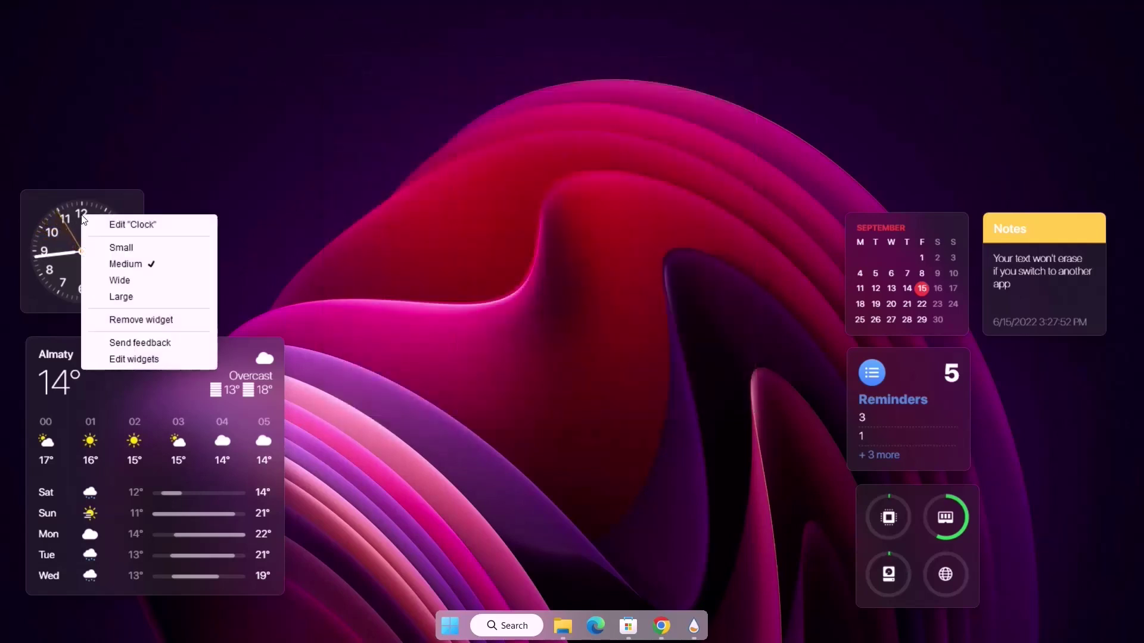
click(120, 280)
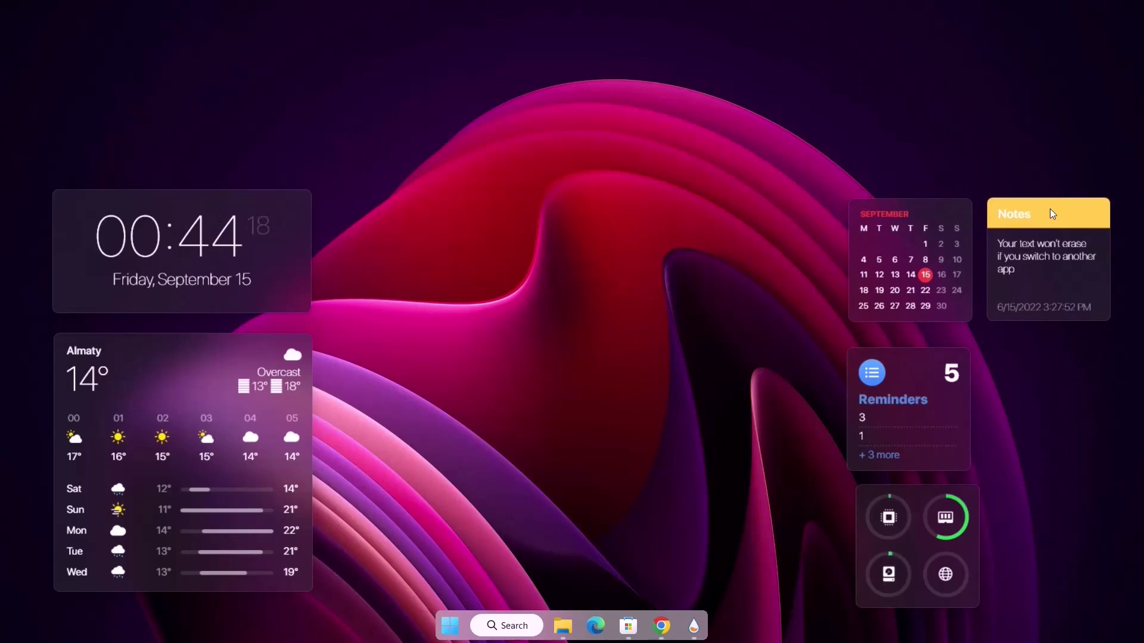
right_click(922, 373)
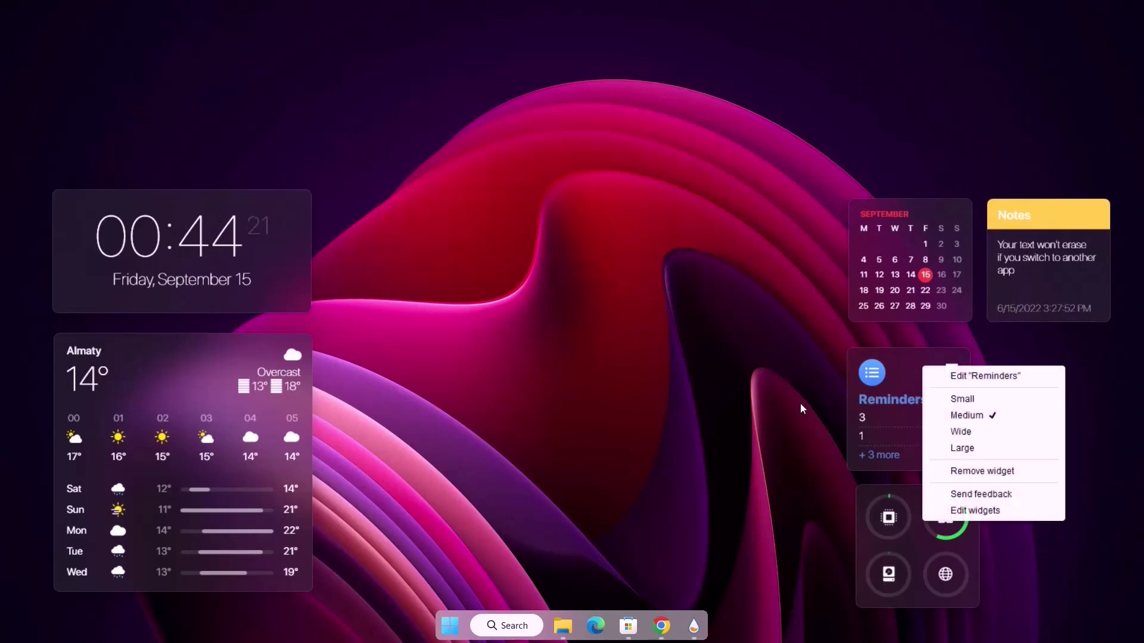
click(969, 432)
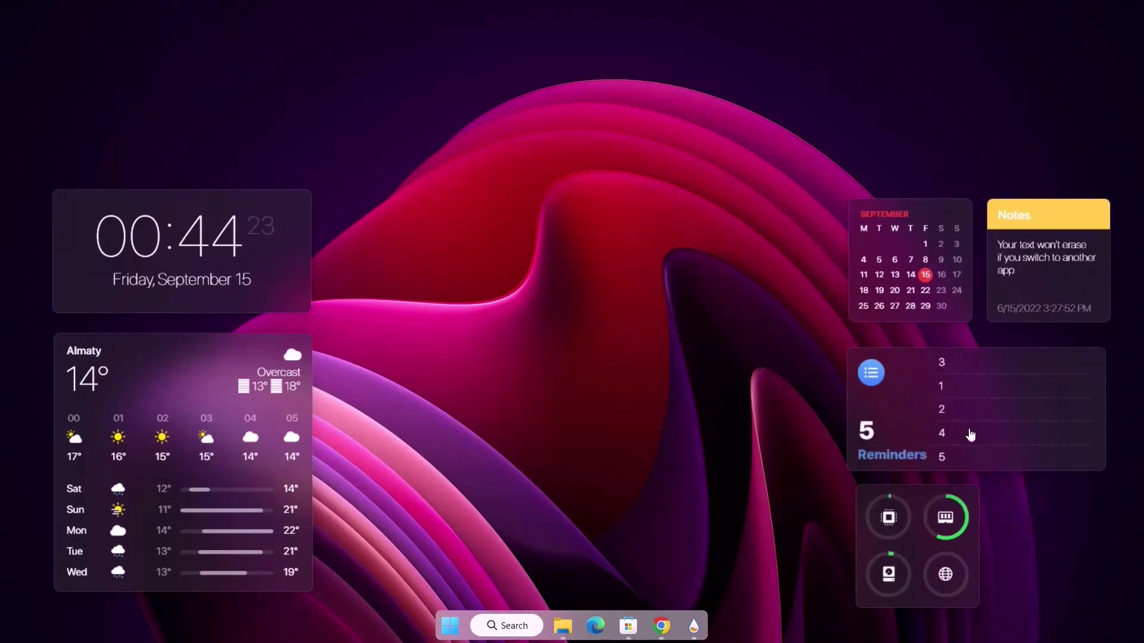
right_click(922, 507)
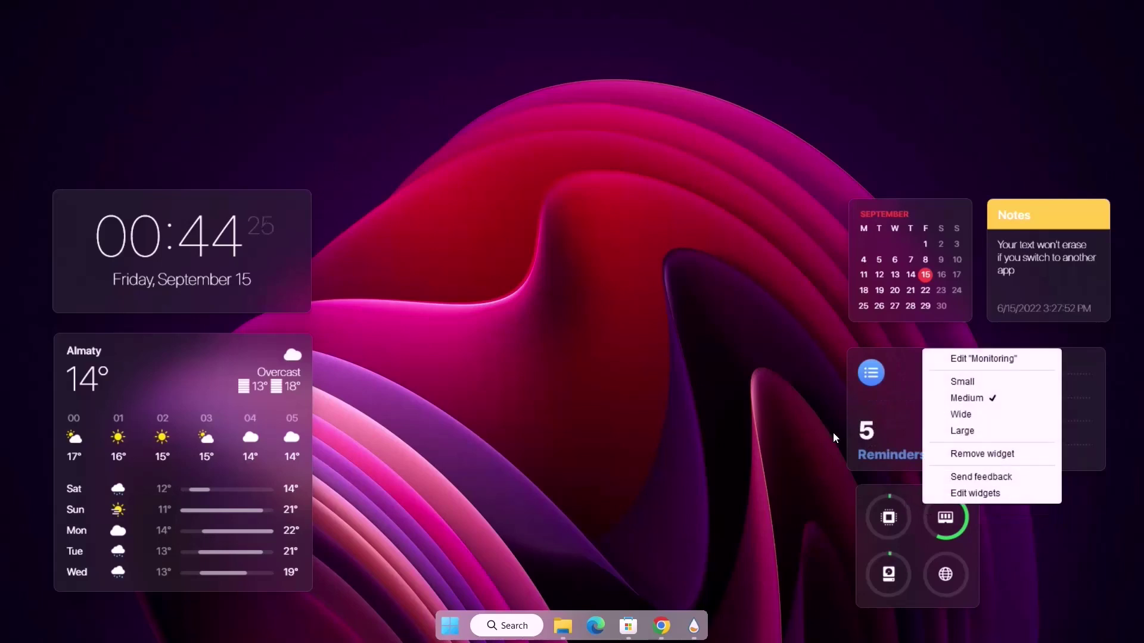
click(971, 420)
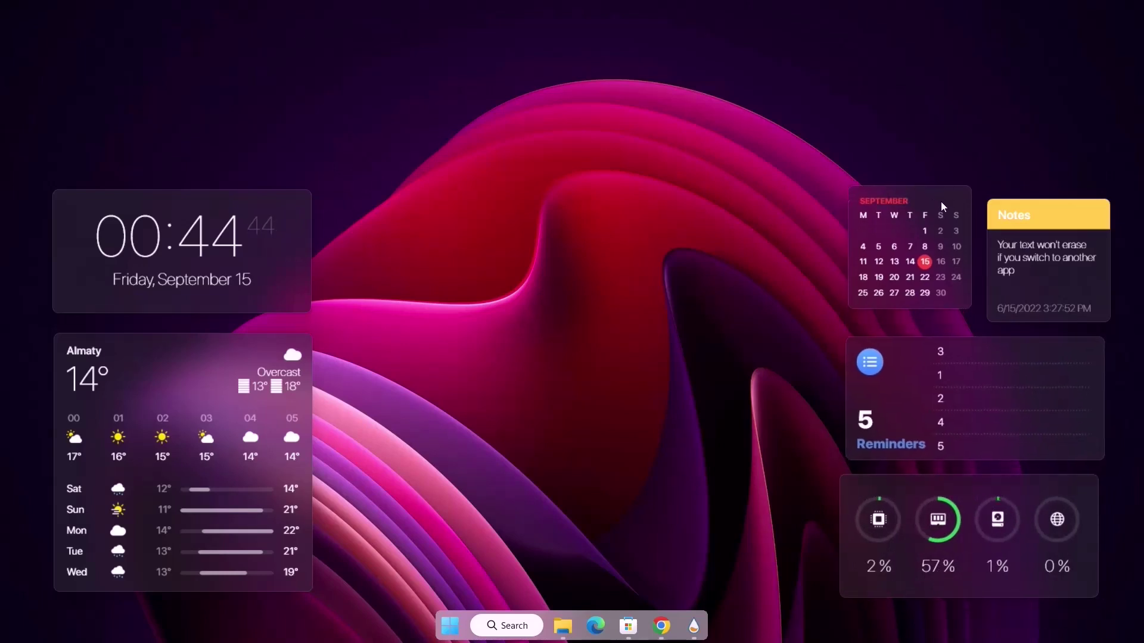
drag(289, 217, 294, 224)
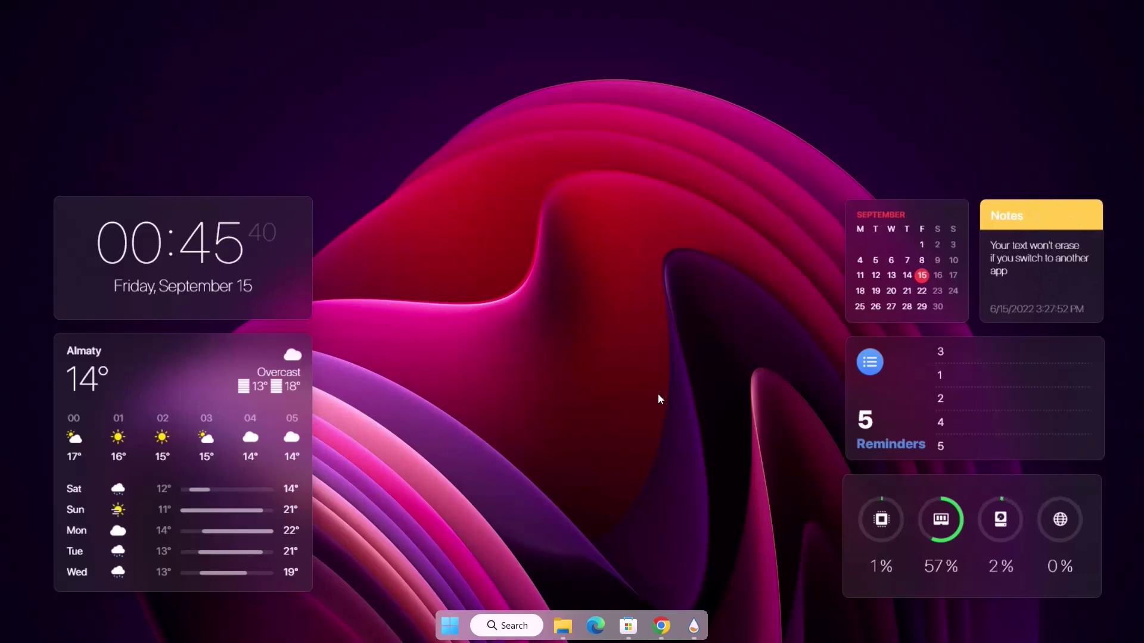
- Install Droptop_Basic_Version.rmskin from the Downloads folder and choose English US as the Droptop Four setup language
click(562, 627)
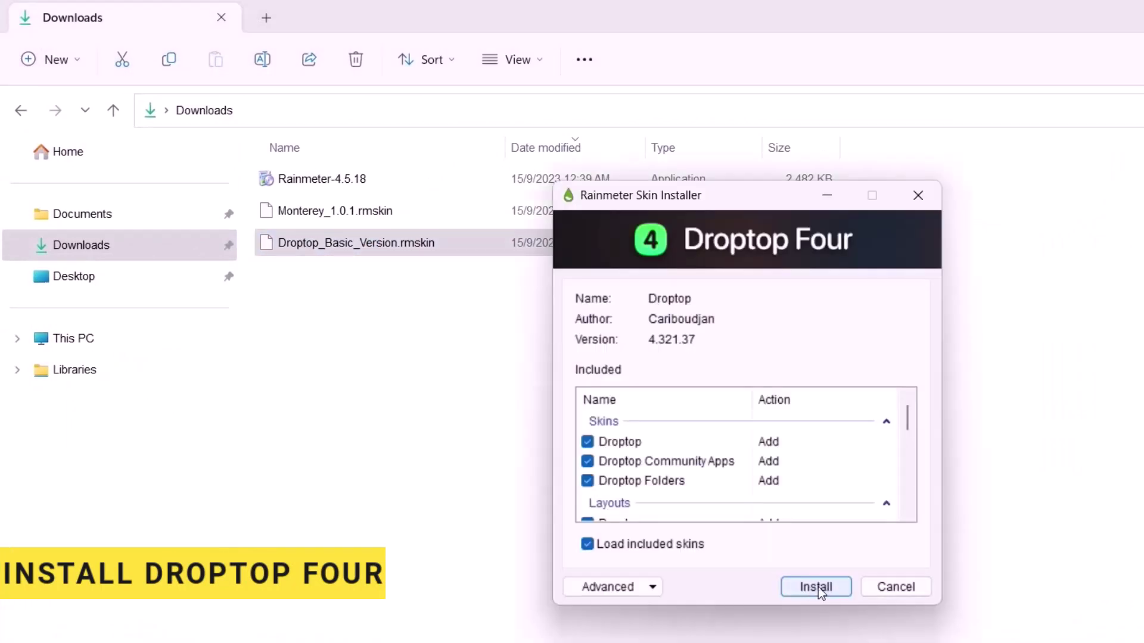
click(817, 588)
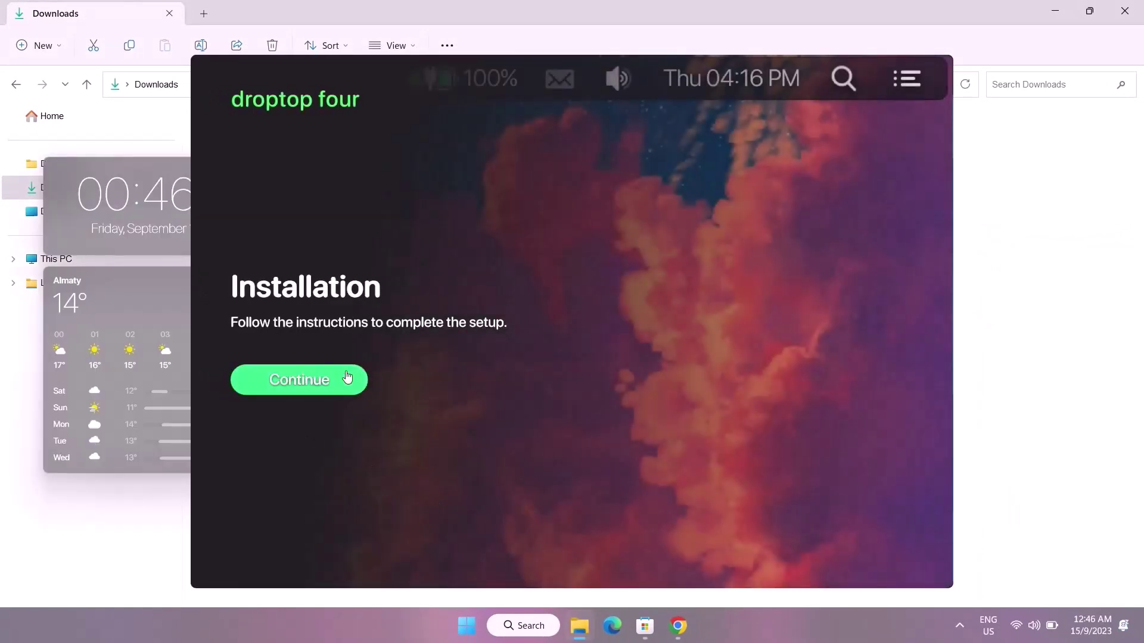
click(303, 387)
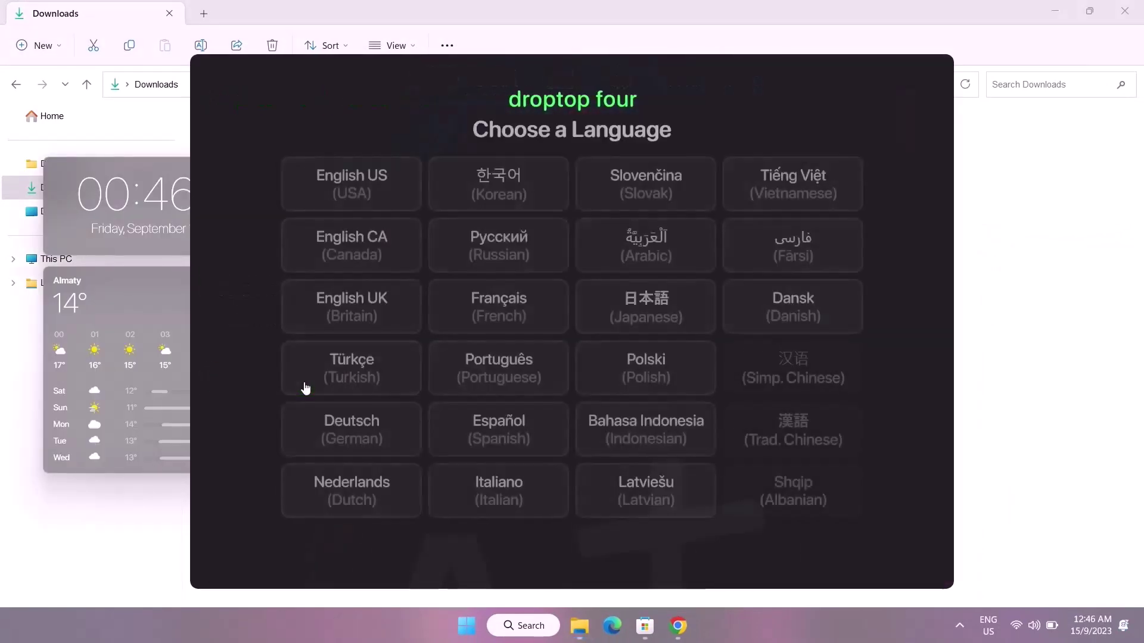
click(349, 192)
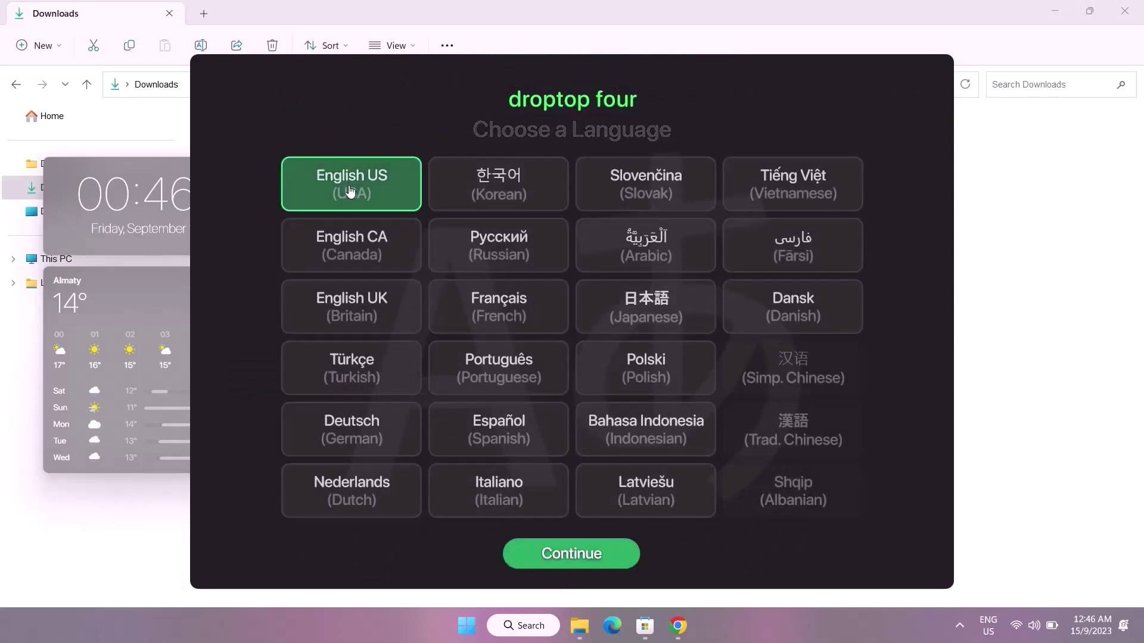
click(587, 560)
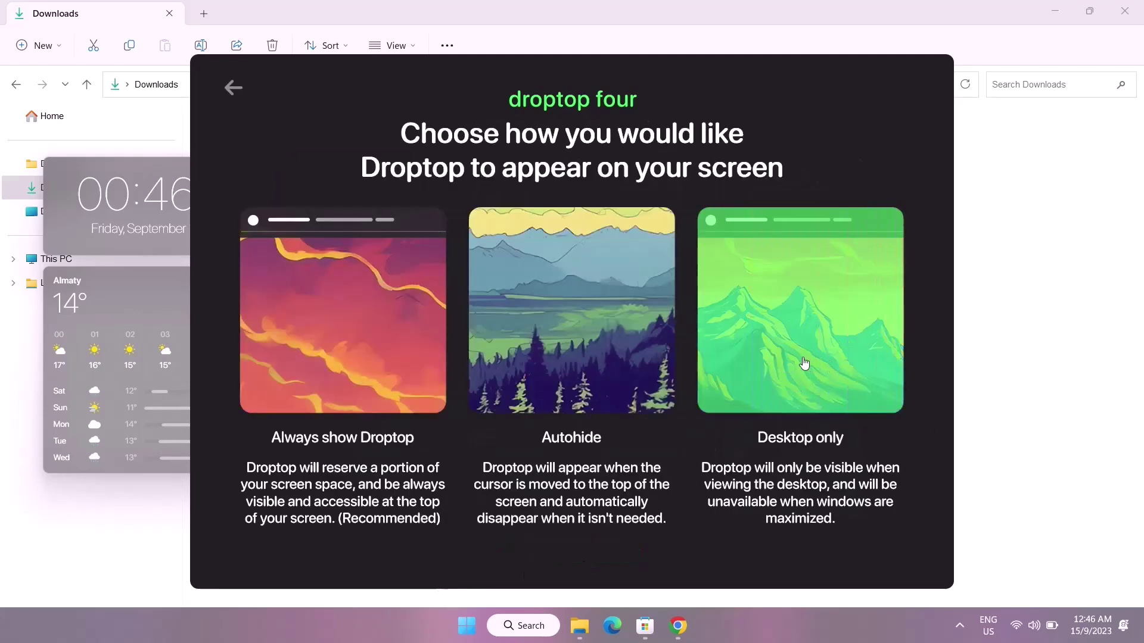
- Set Droptop to appear on the desktop only and enter New York as the weather location
click(801, 350)
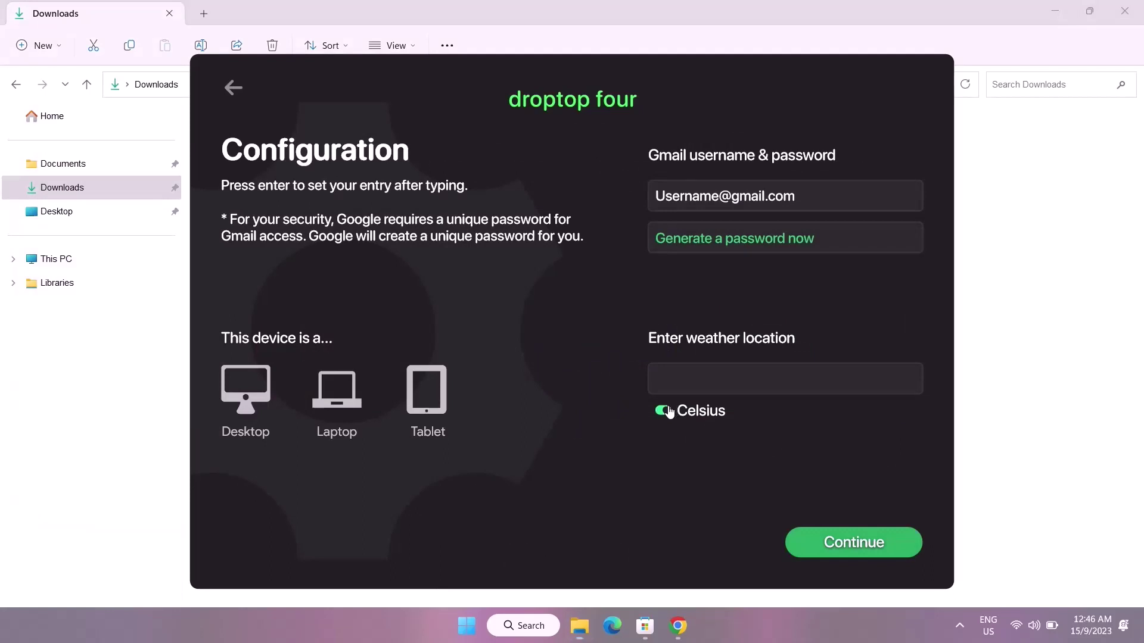
click(682, 376)
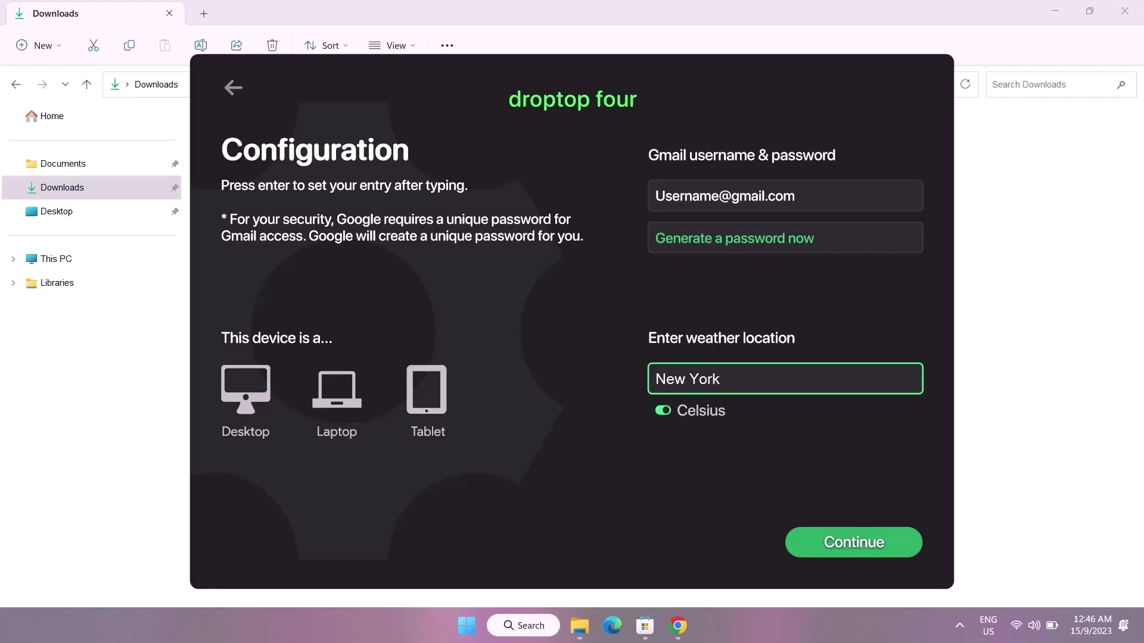
click(868, 546)
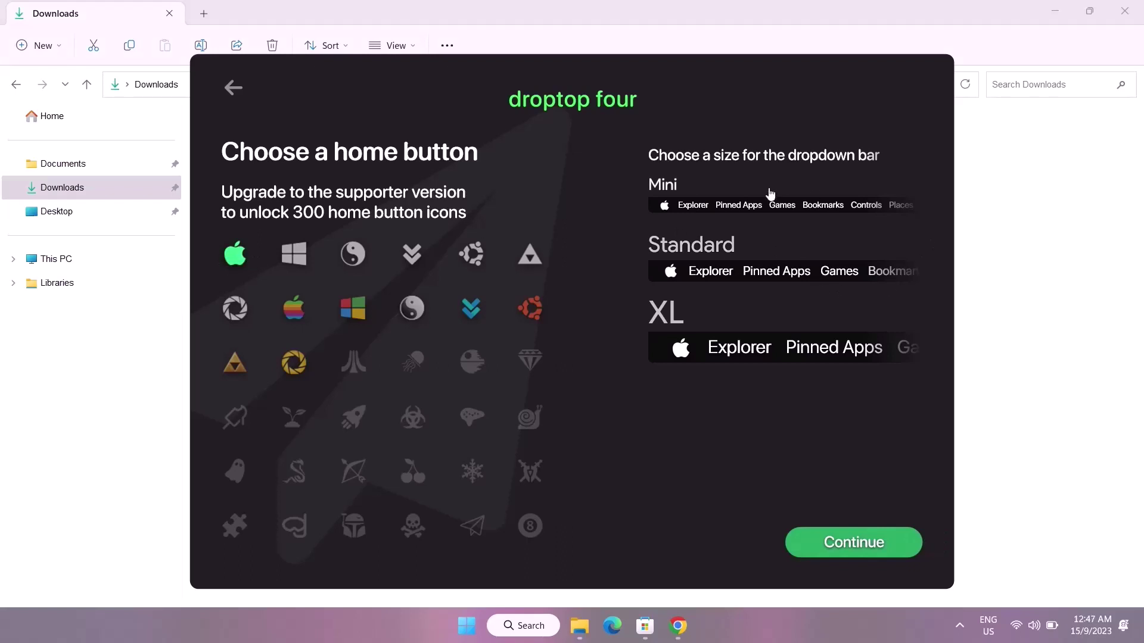
- Choose the Mini size for the dropdown bar and MacOS Ventura as the starting theme
click(676, 190)
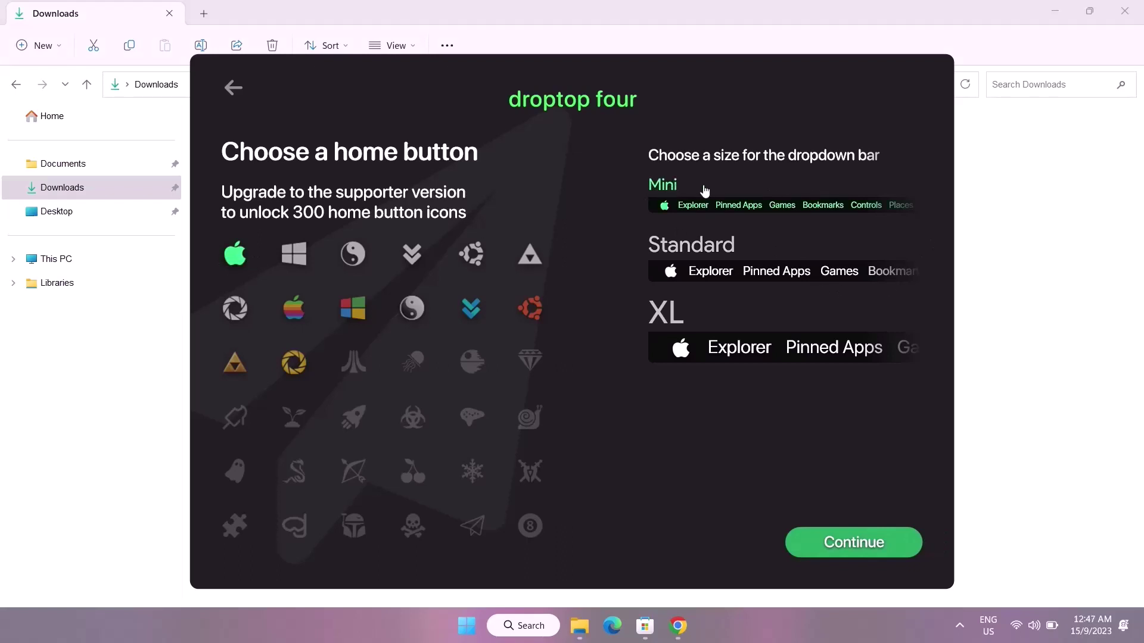
click(828, 542)
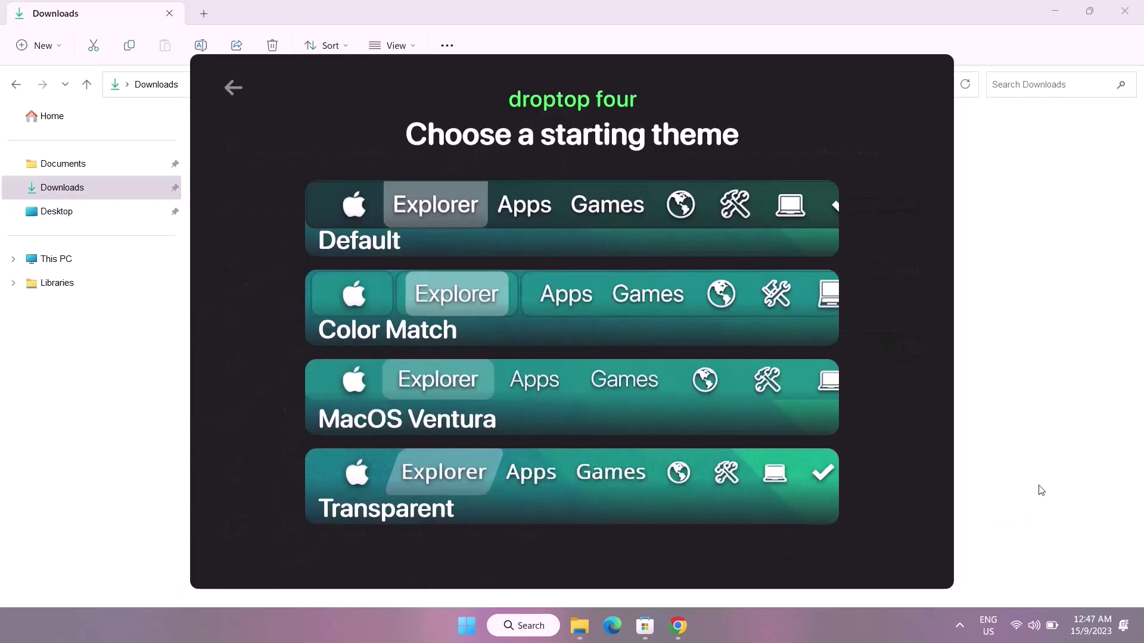
click(374, 406)
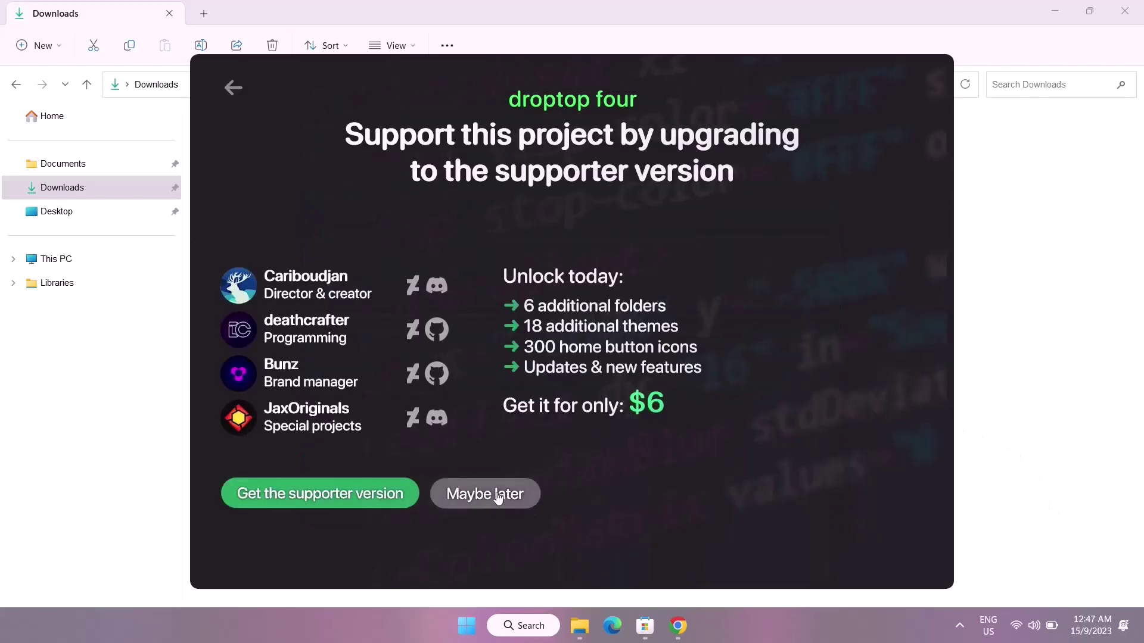
- Decline the supporter upgrade, finish the Droptop setup, minimize the Downloads window and skip the tutorial
click(498, 496)
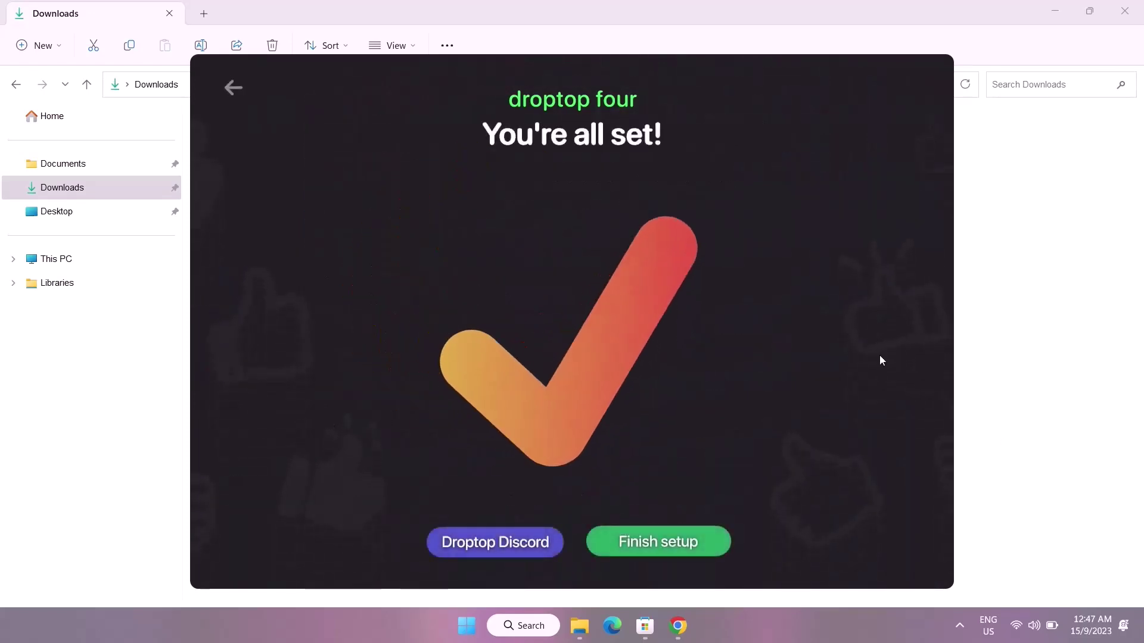
click(662, 541)
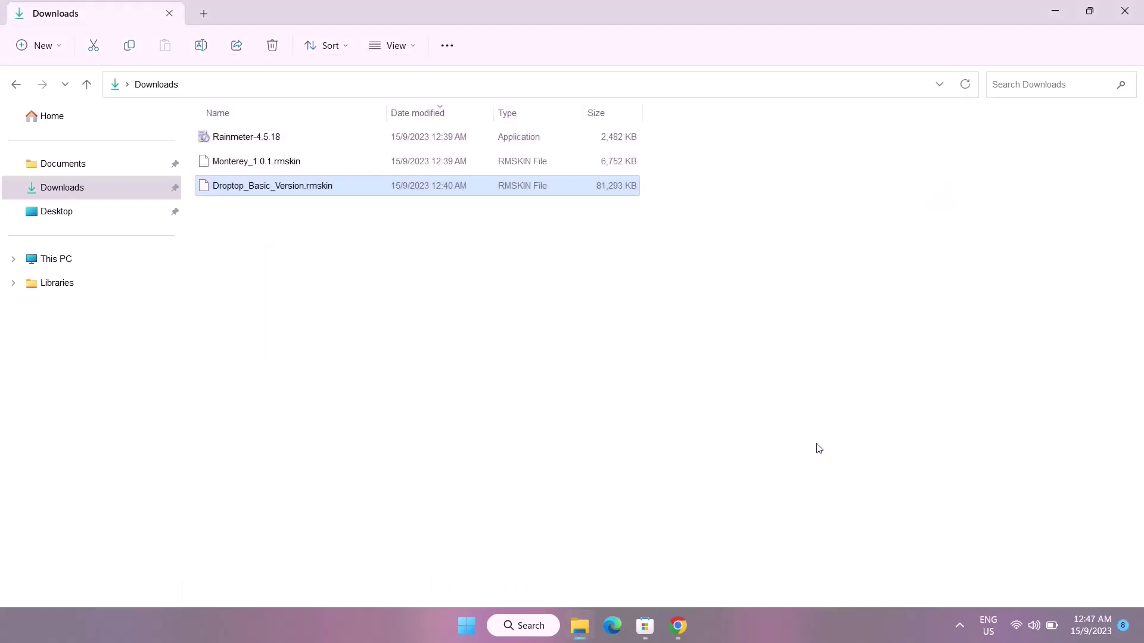
click(1053, 10)
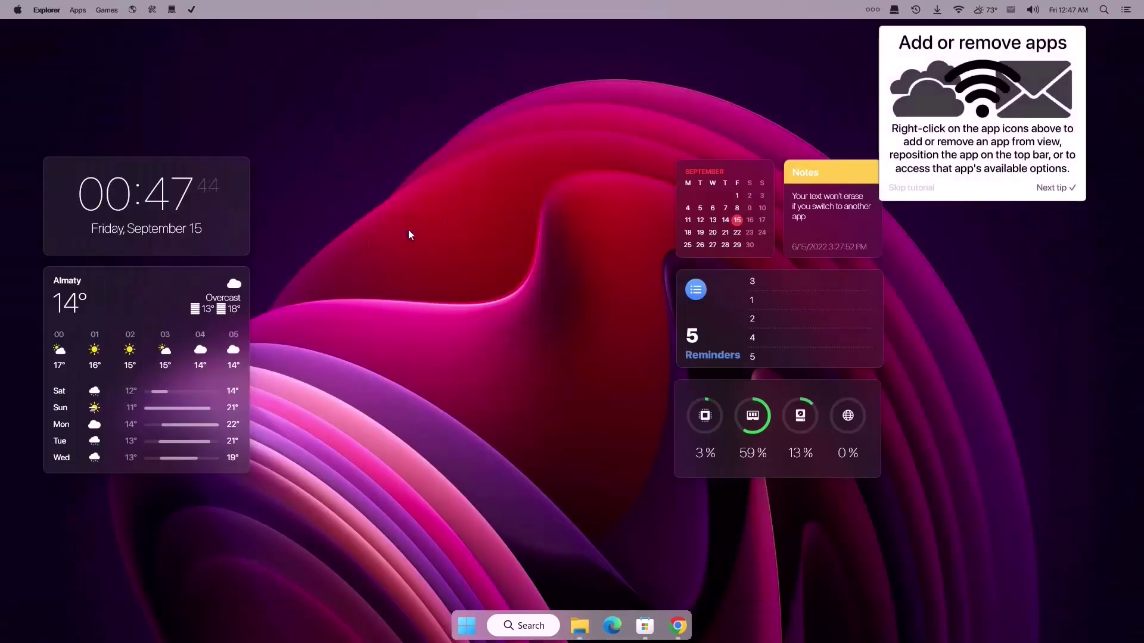
click(905, 188)
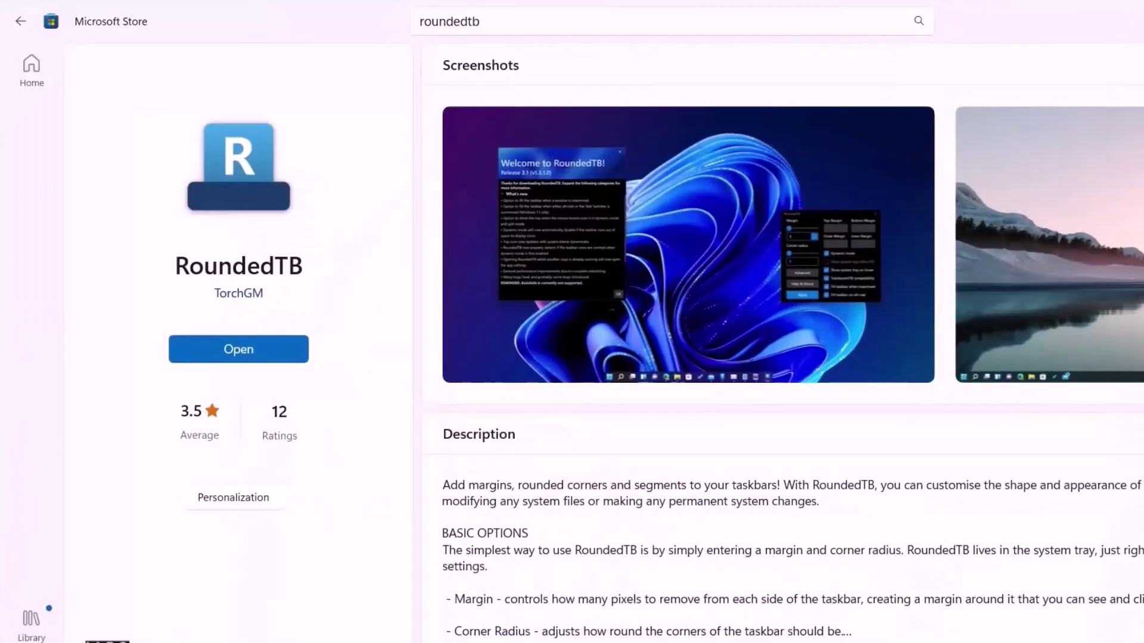
- Search the Microsoft Store for windynamic, then install and open WinDynamicDesktop
click(473, 20)
text(wind)
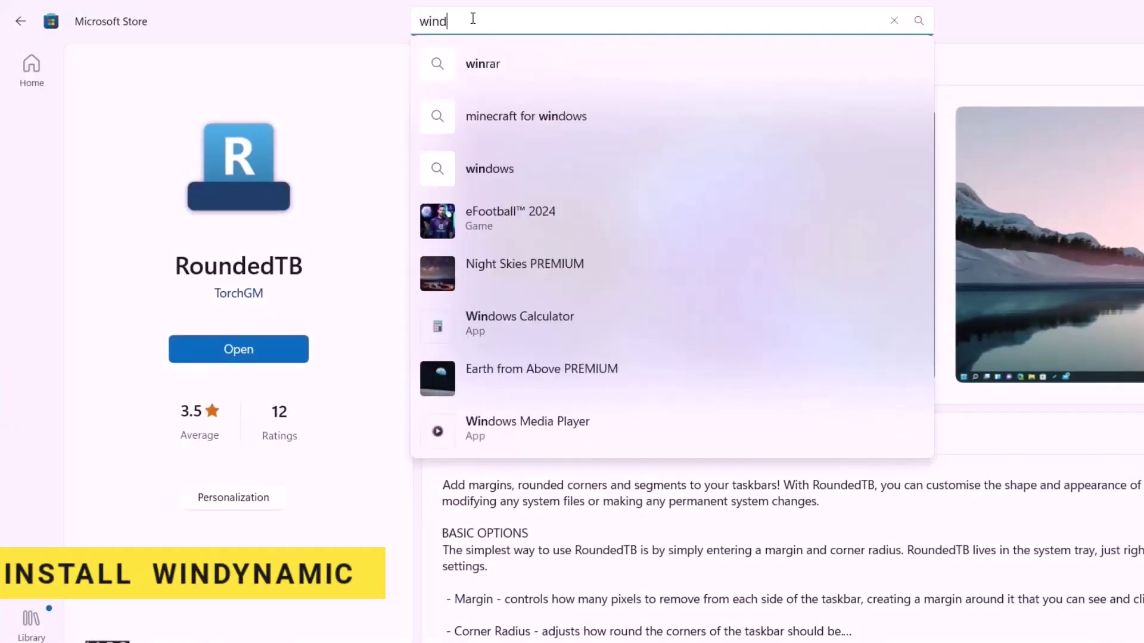
text(yna)
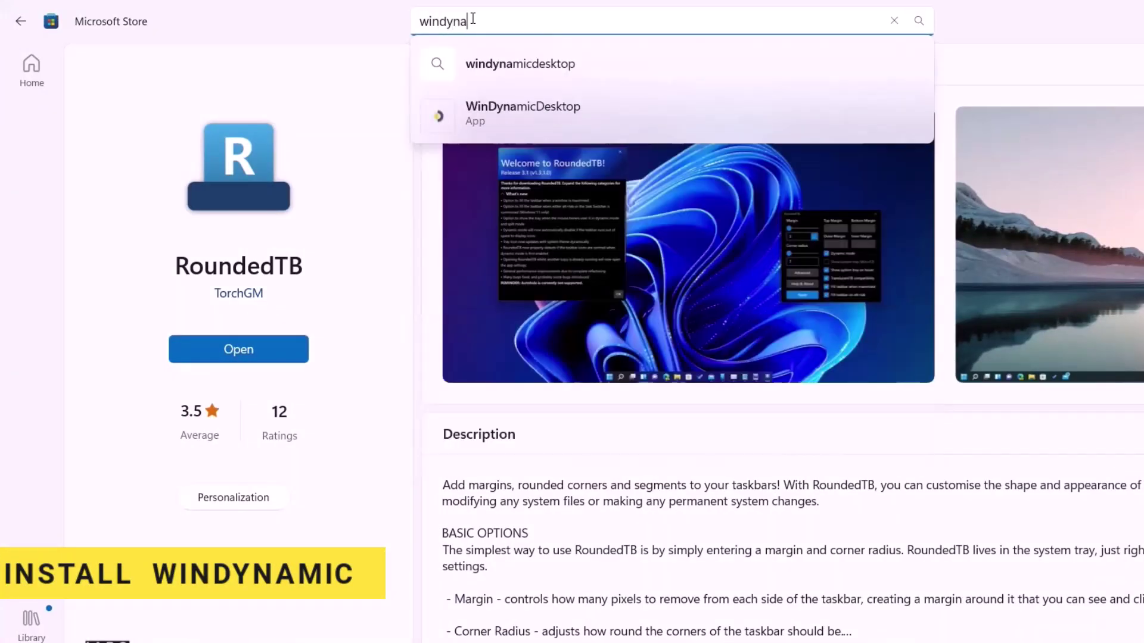
text(mic)
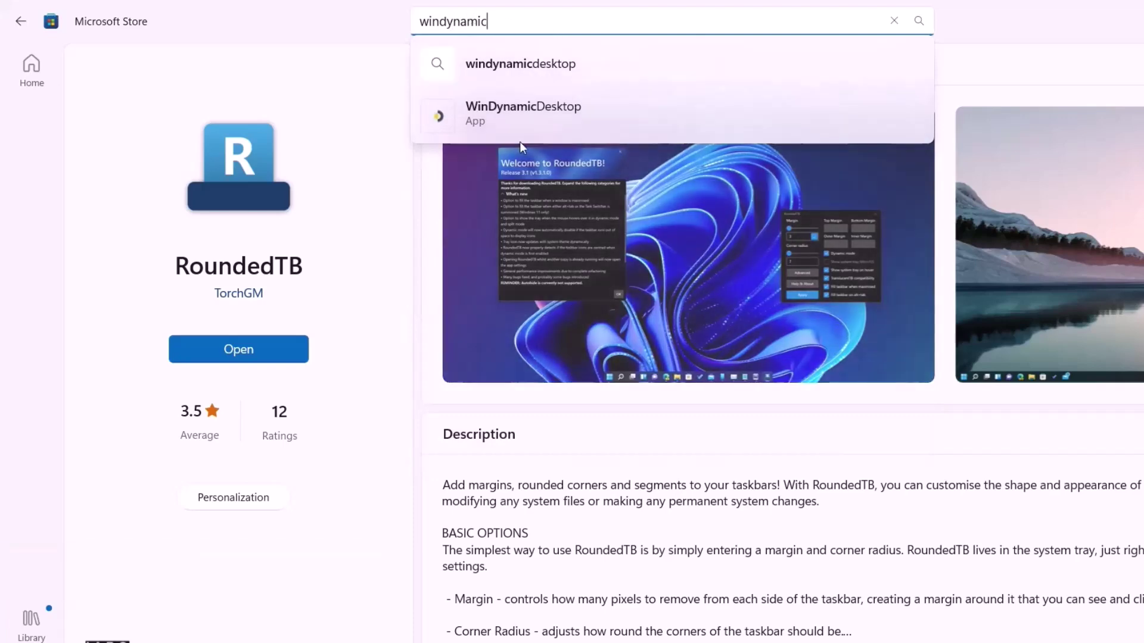
click(463, 121)
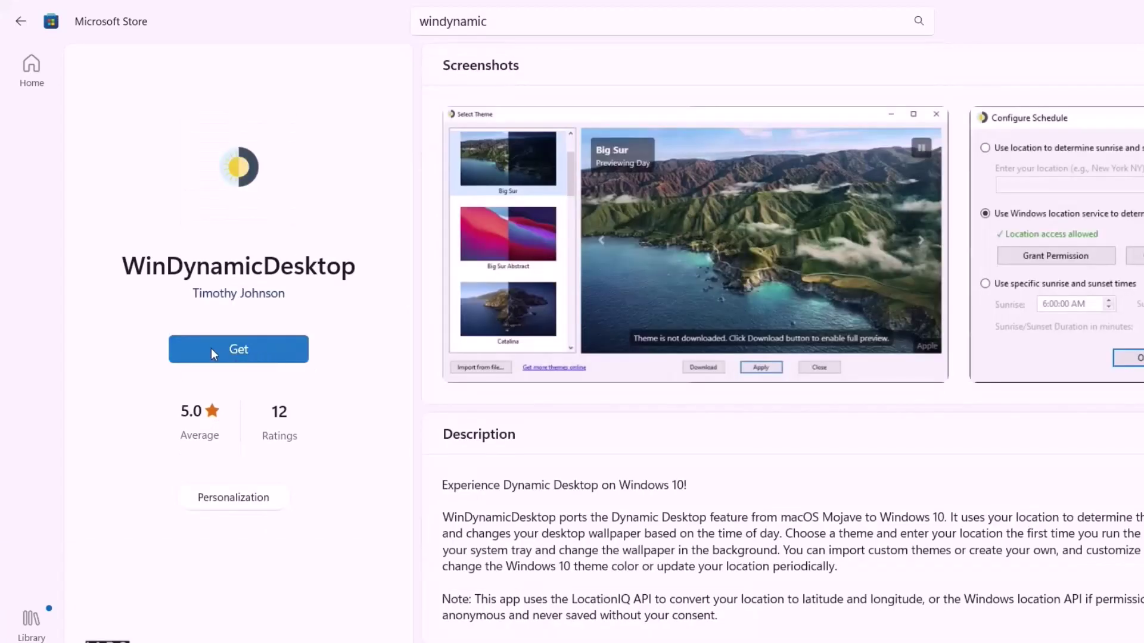
click(243, 352)
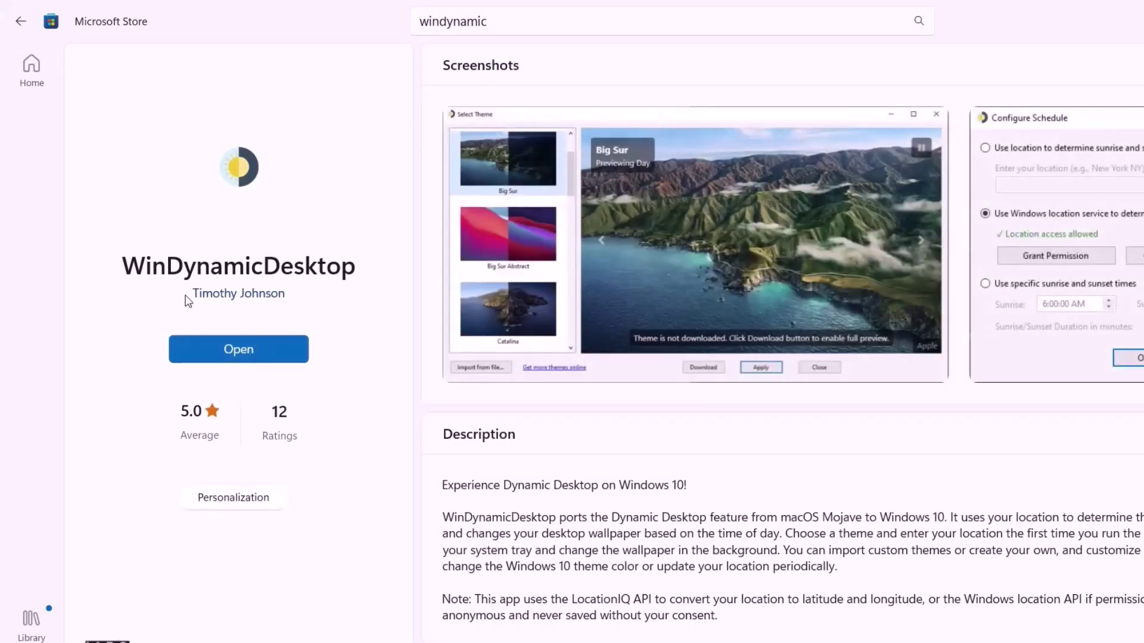
click(253, 352)
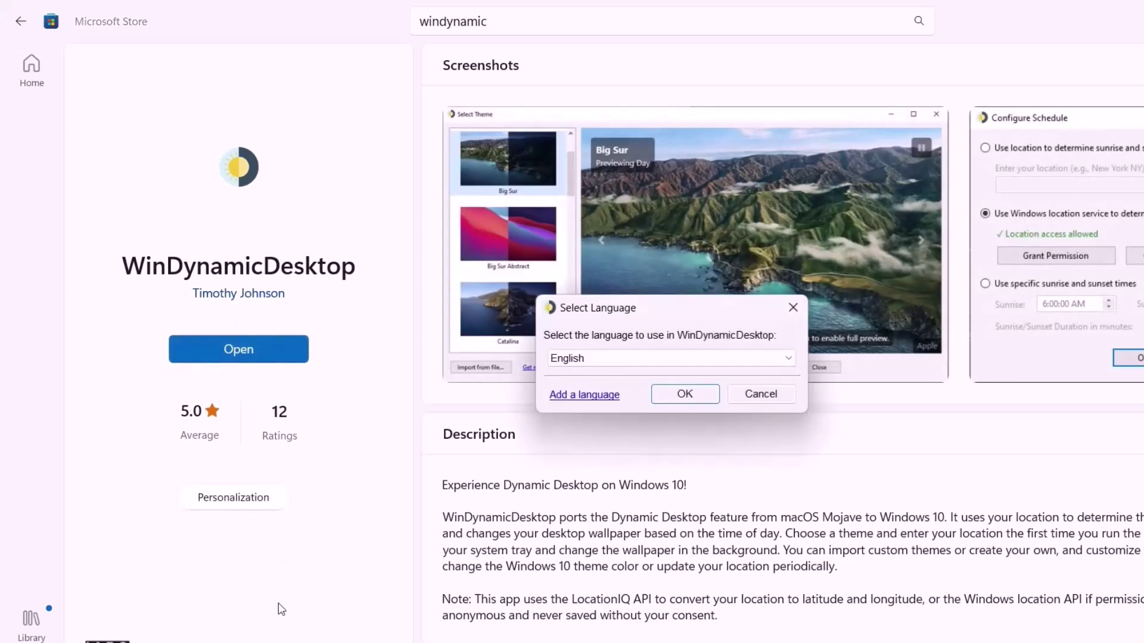
- Accept English as the WinDynamicDesktop language and set New York as the location for determining sunrise and sunset times
click(672, 398)
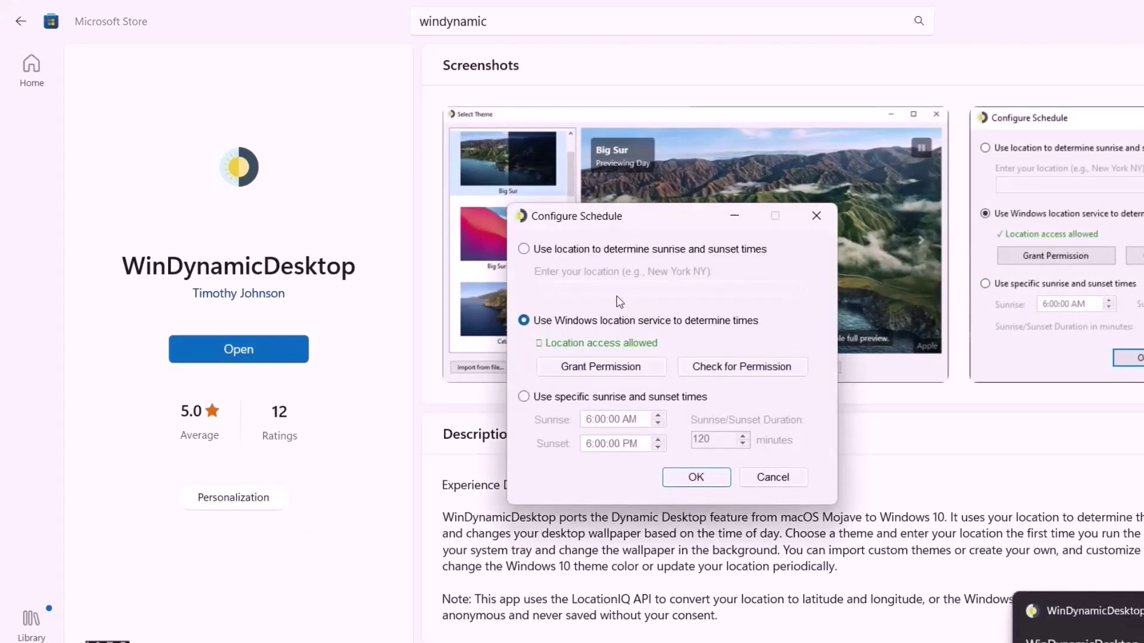
click(525, 251)
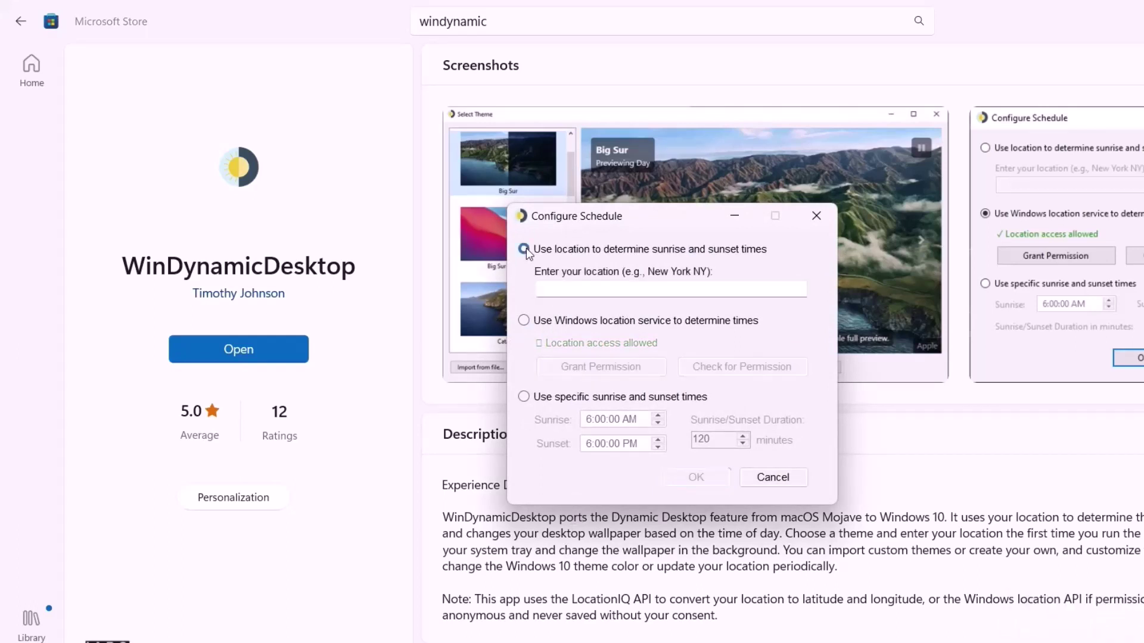
click(592, 290)
text(New York)
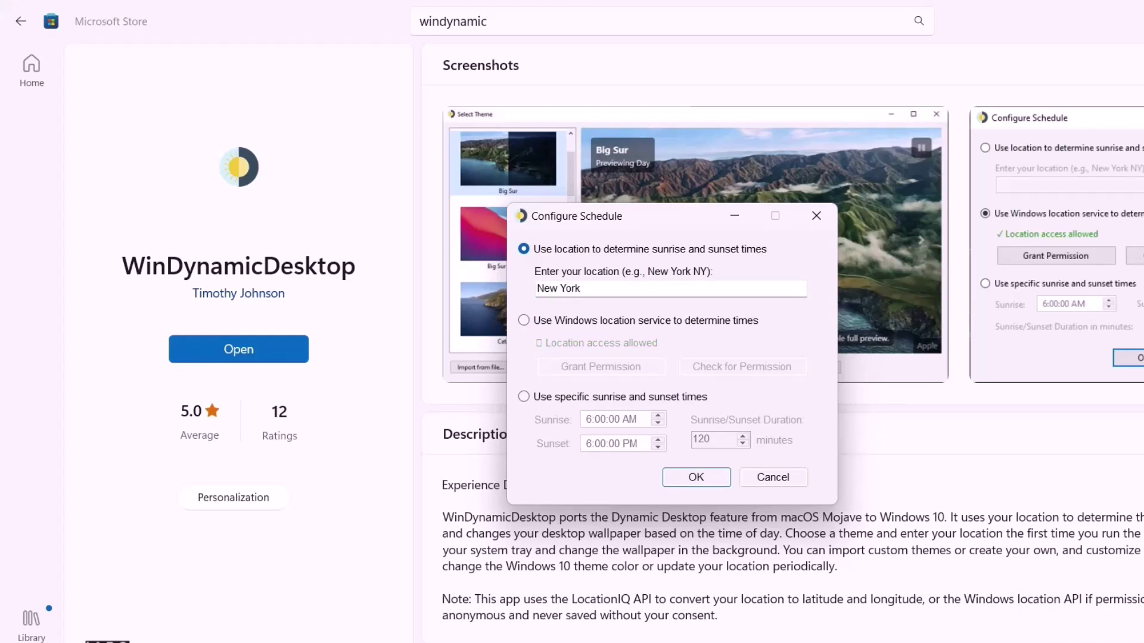
click(687, 485)
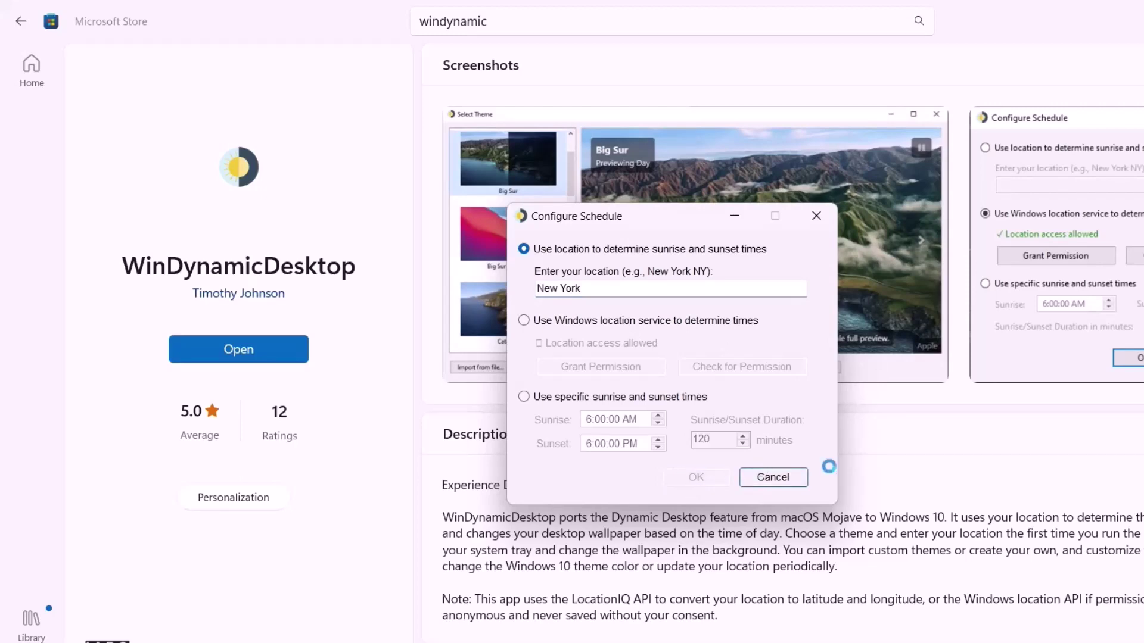
click(676, 441)
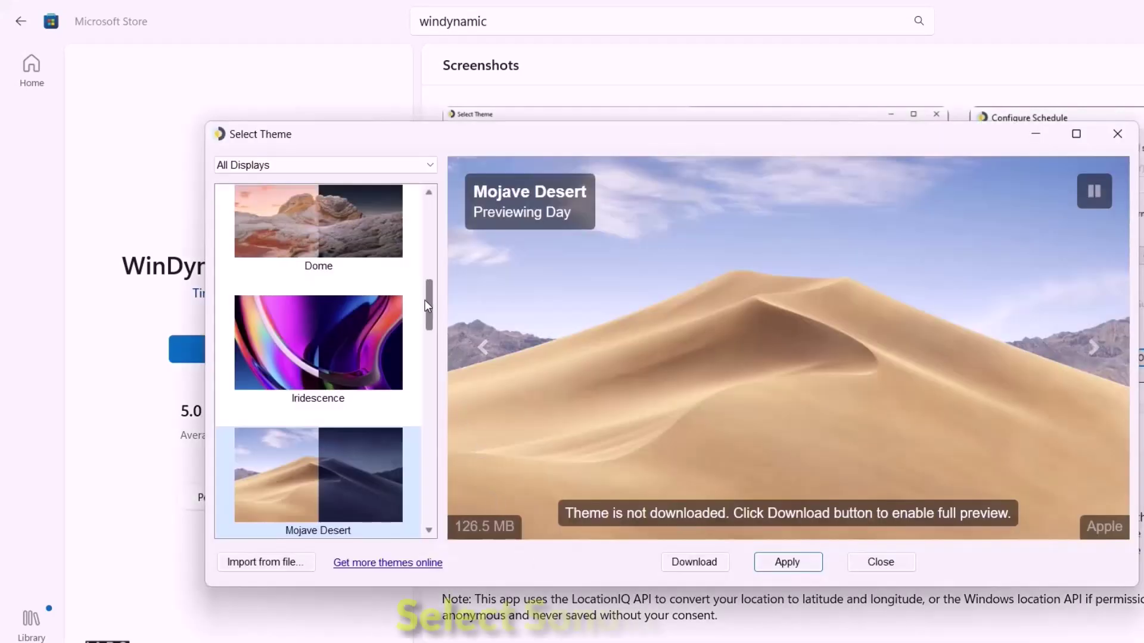
- Download and apply the Sonoma Abstract theme, then dismiss the notification and minimize the Microsoft Store
drag(430, 291, 431, 399)
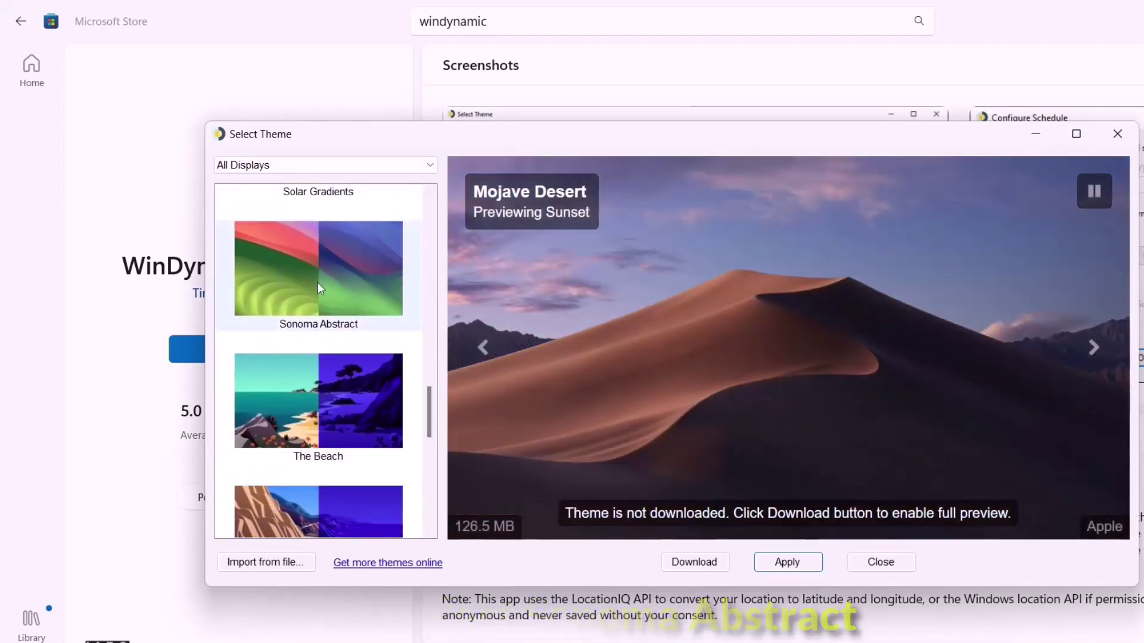
click(307, 275)
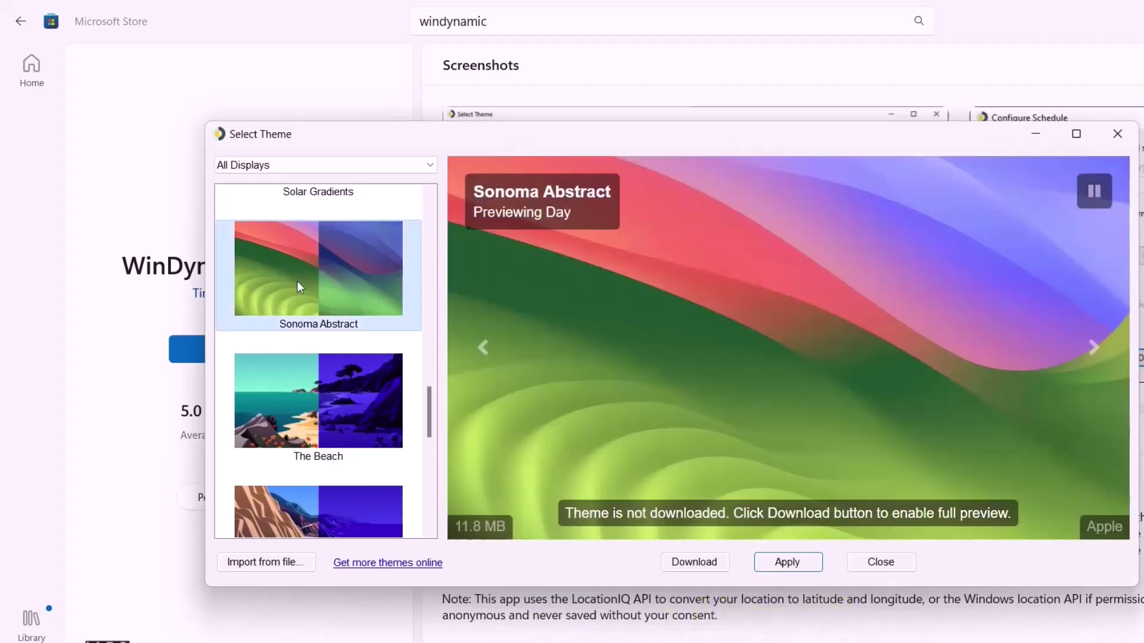
click(688, 563)
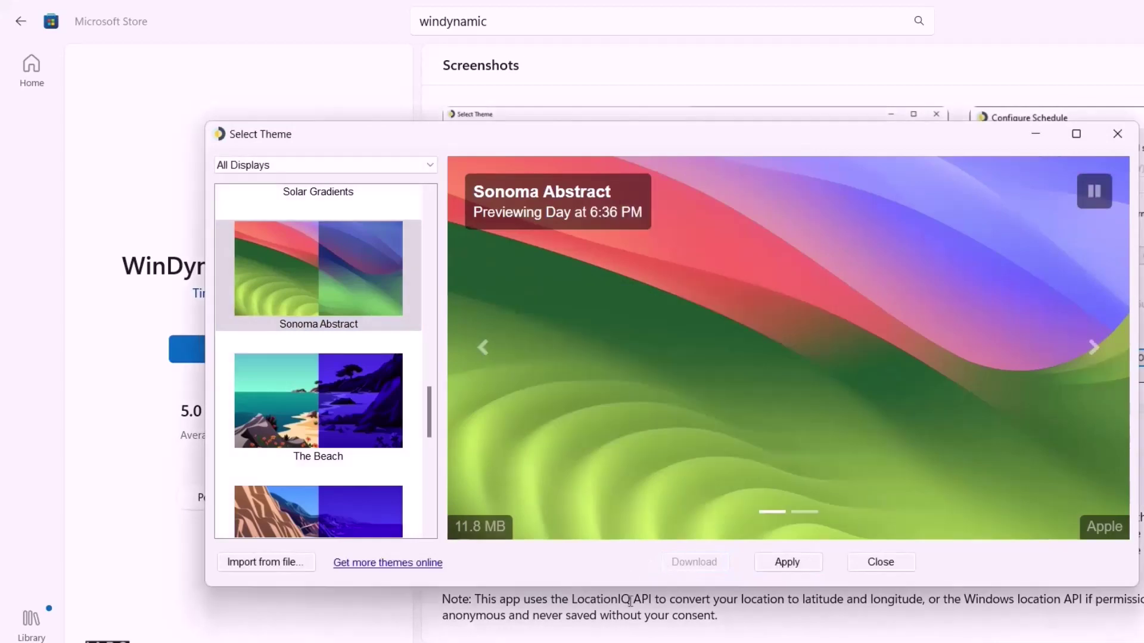
click(788, 563)
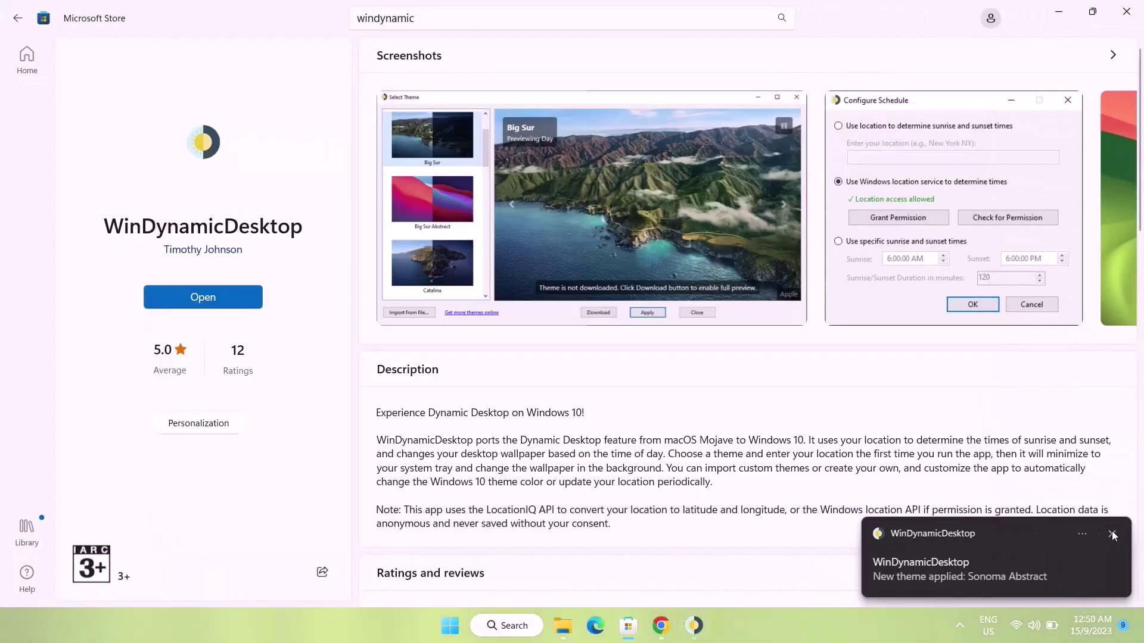
click(1112, 535)
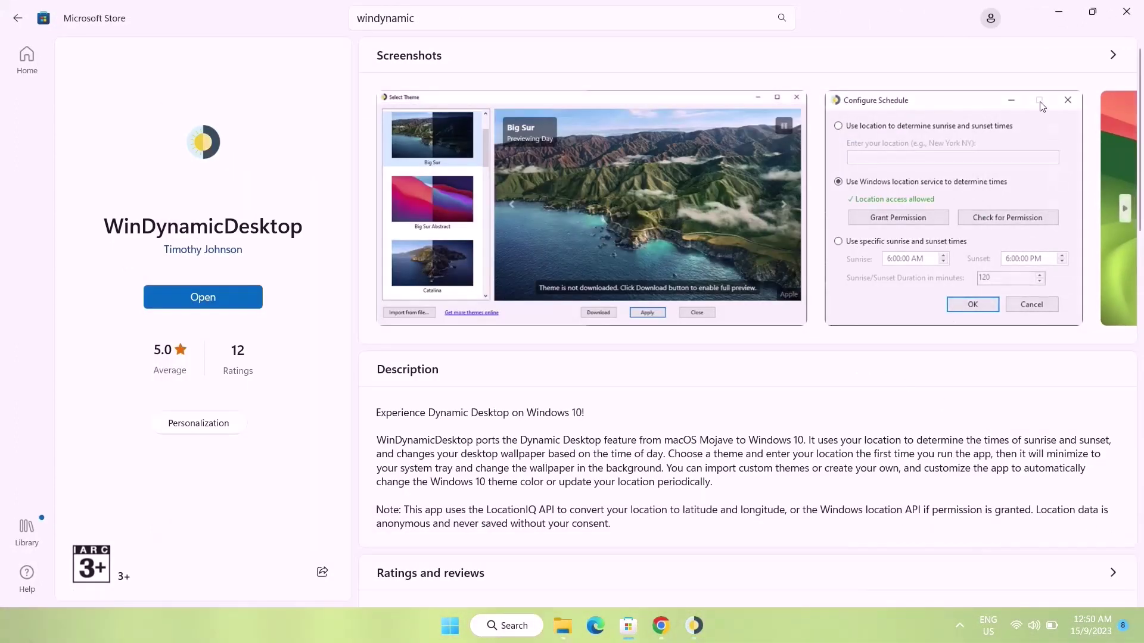
click(1058, 18)
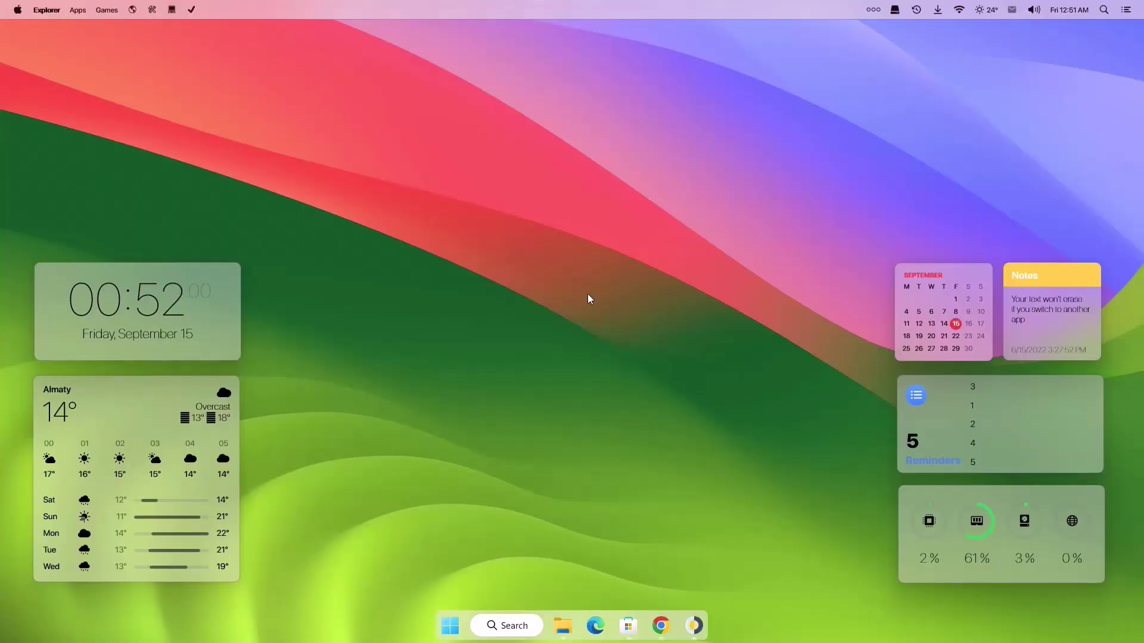
- Switch to Chrome and download the macOS cursor pack from the open vsthemes.org page
click(660, 626)
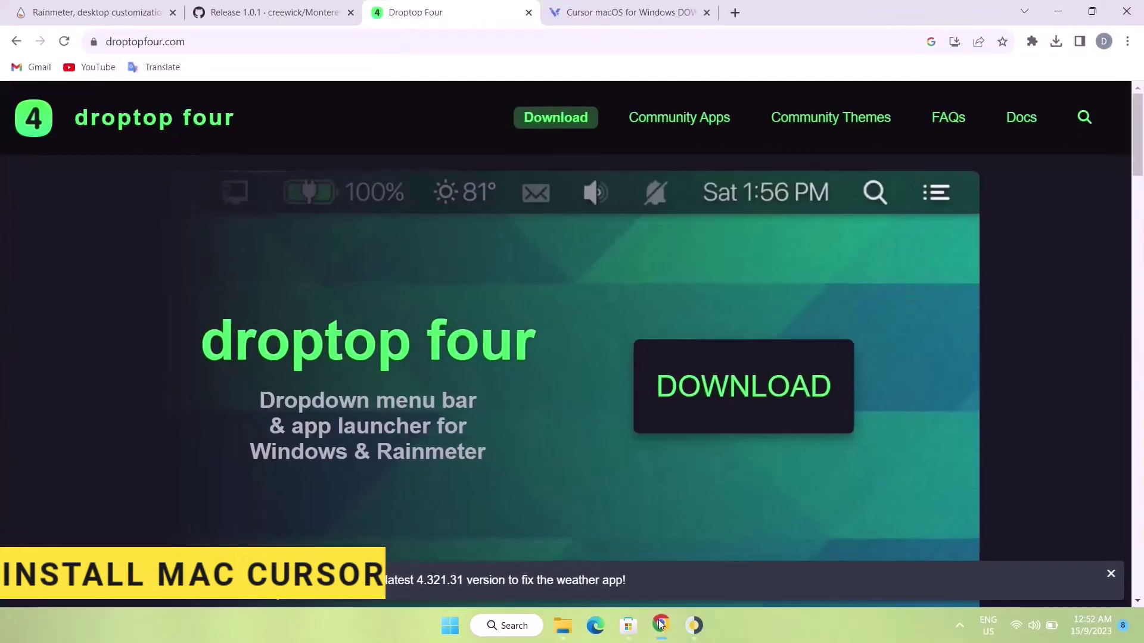
click(596, 15)
drag(1139, 190, 1139, 475)
scroll(1011, 413, down, 5)
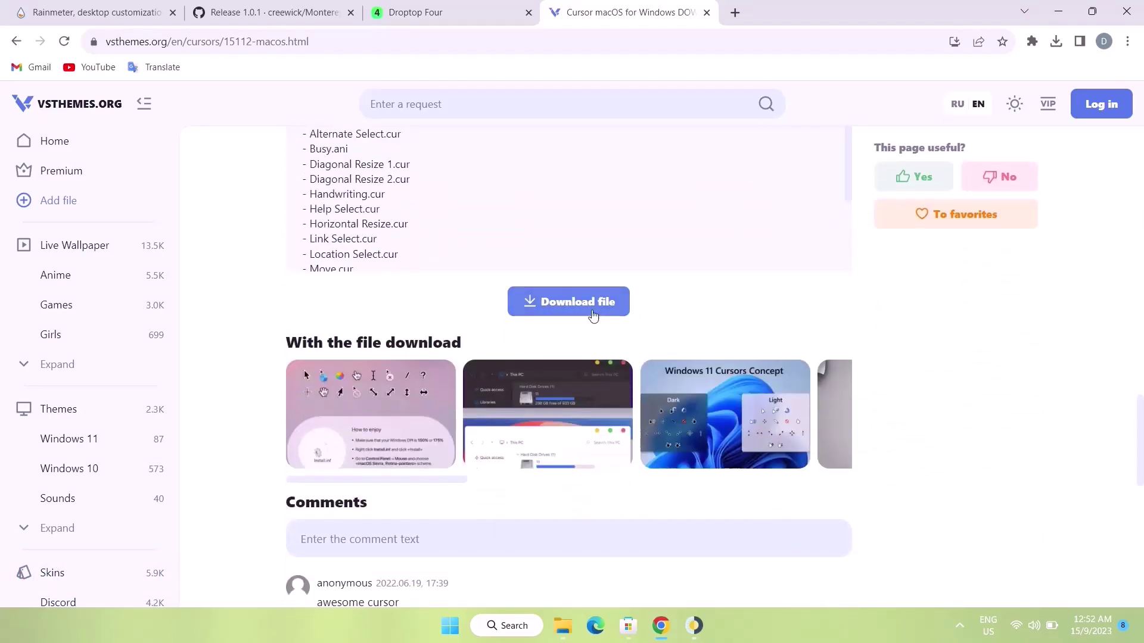
click(597, 310)
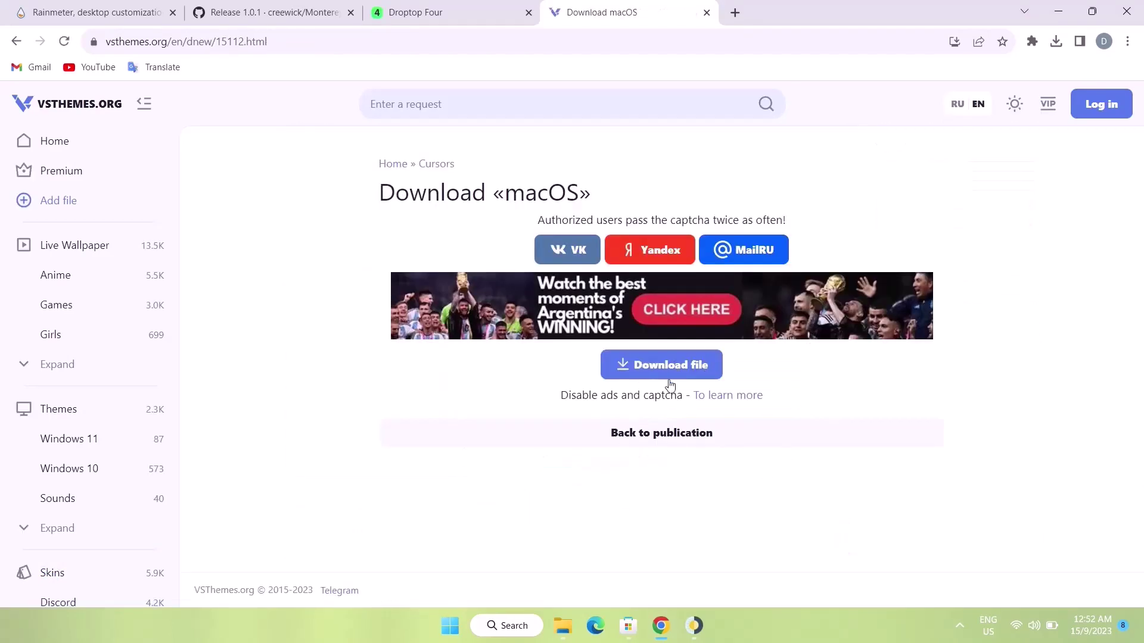
click(635, 367)
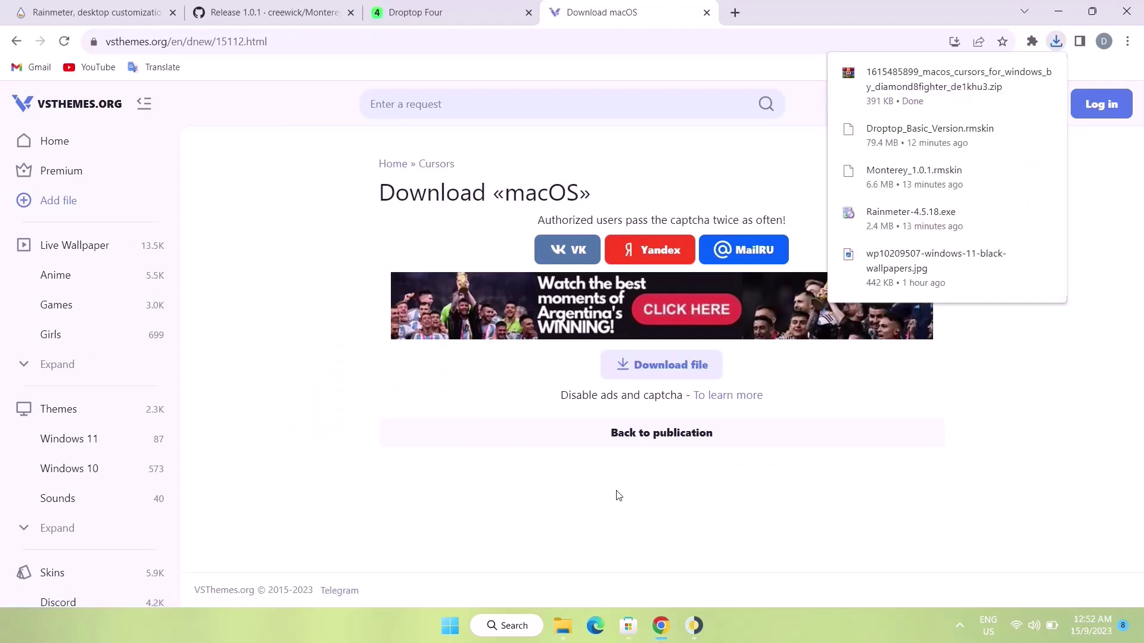
- Switch to File Explorer and extract the downloaded macOS cursors ZIP archive directly into the Downloads folder with WinRAR
click(562, 624)
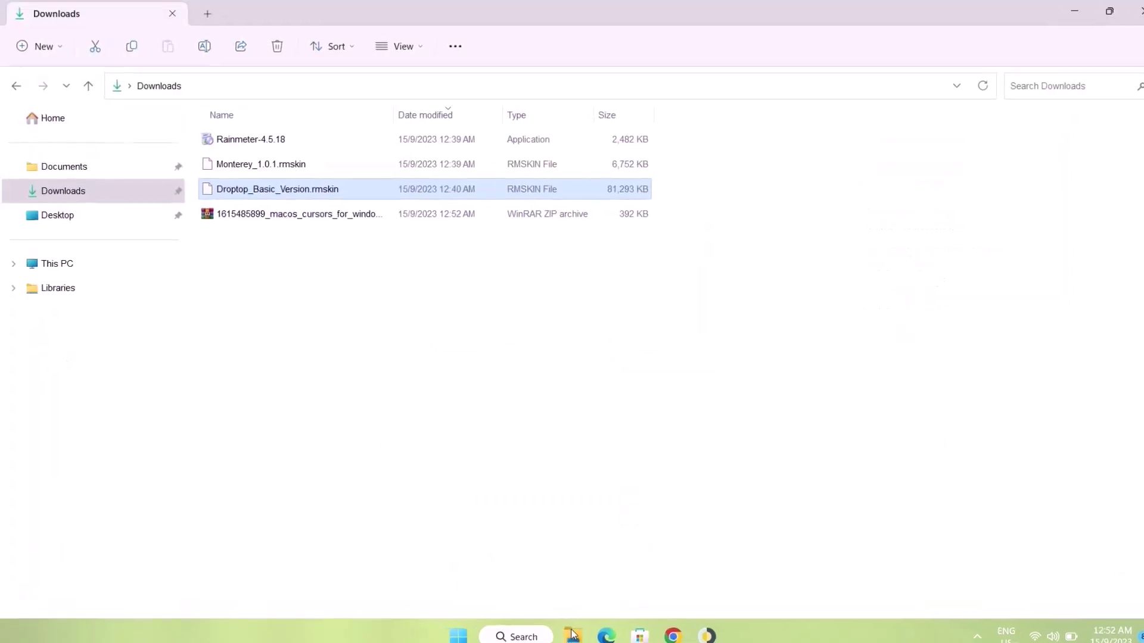
click(334, 240)
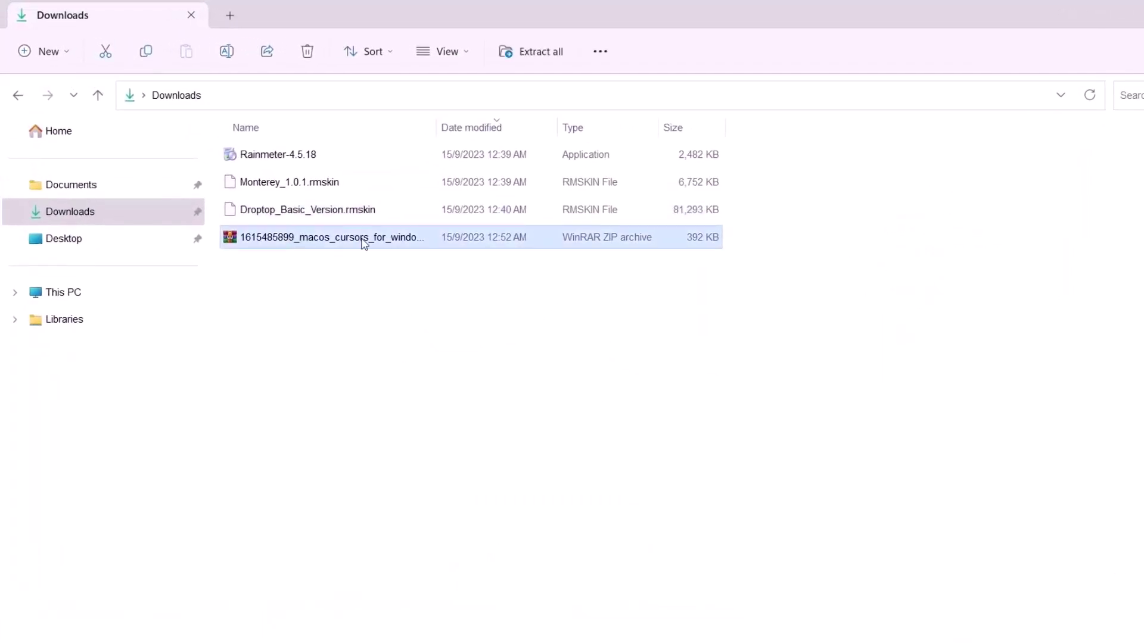
right_click(304, 241)
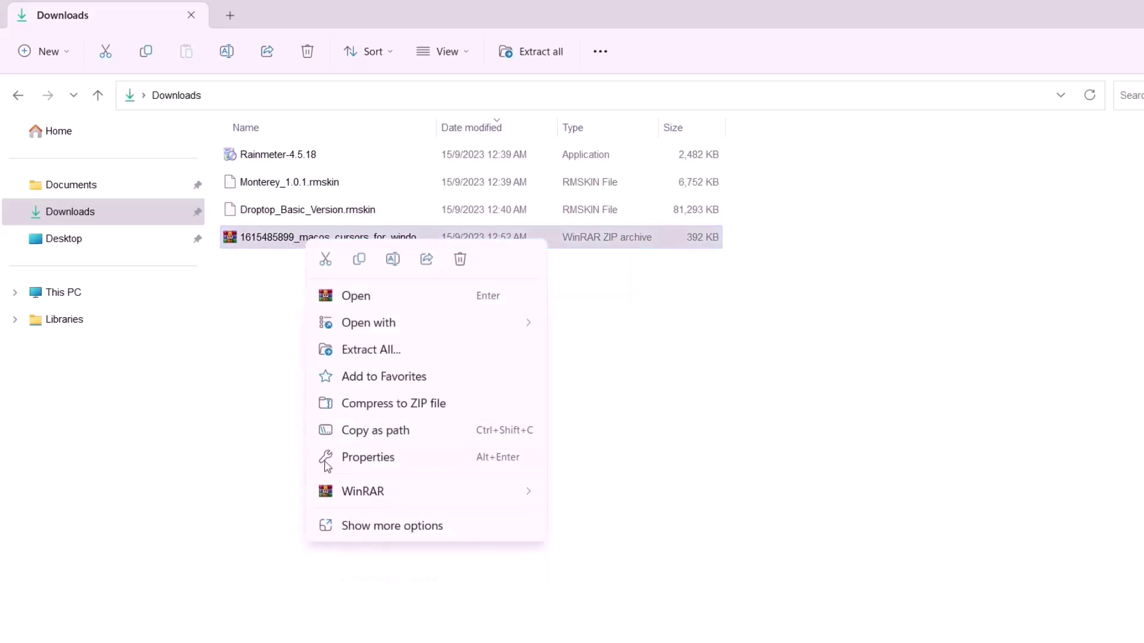
mouse_move(394, 496)
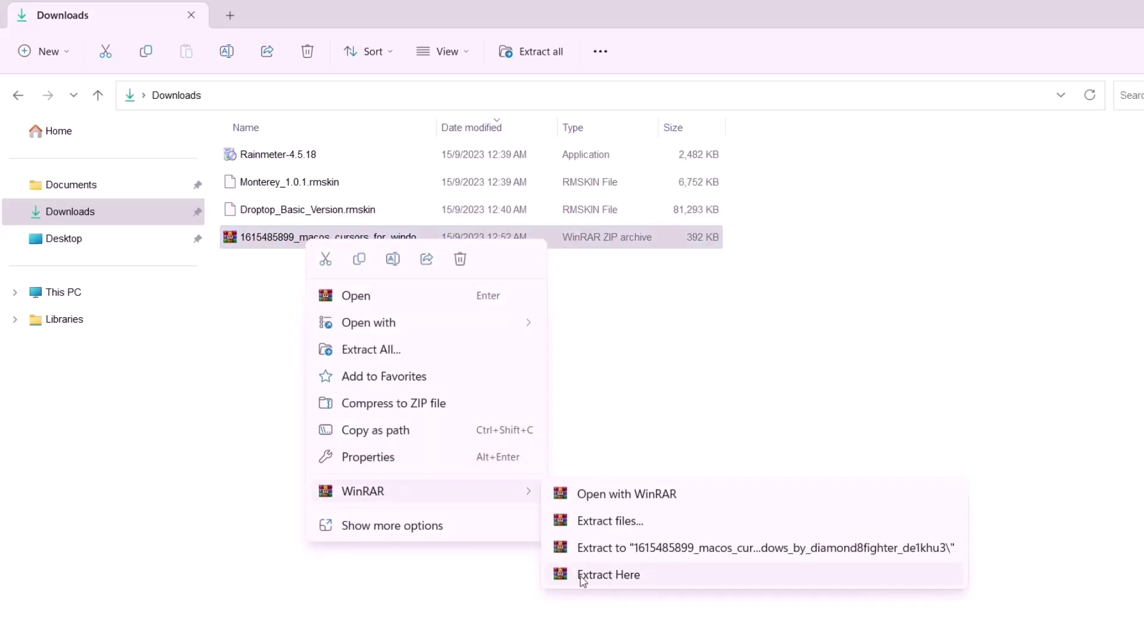
click(609, 576)
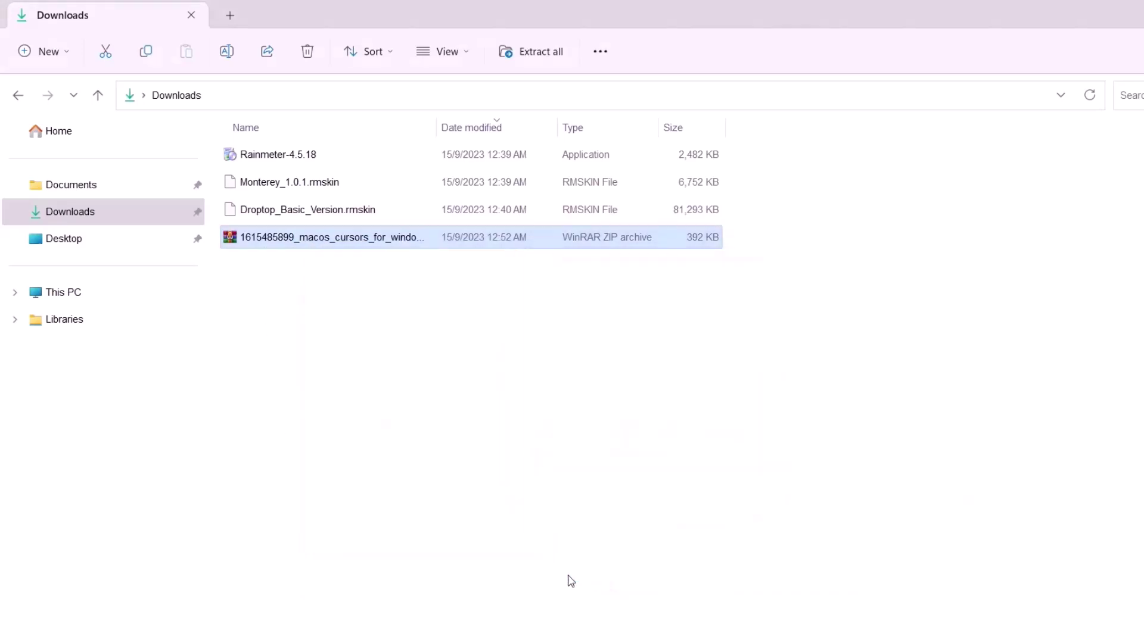
- Install the cursor set from the .Install setup file in the extracted macOS cursors for Windows folder, then minimize File Explorer
click(286, 274)
double_click(280, 268)
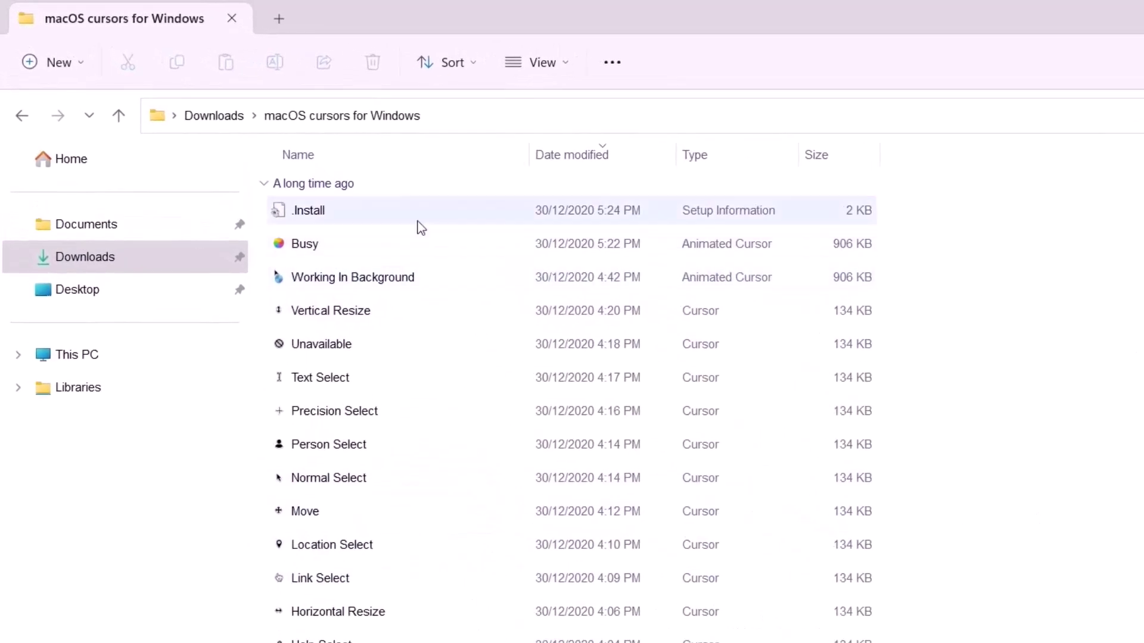
click(408, 216)
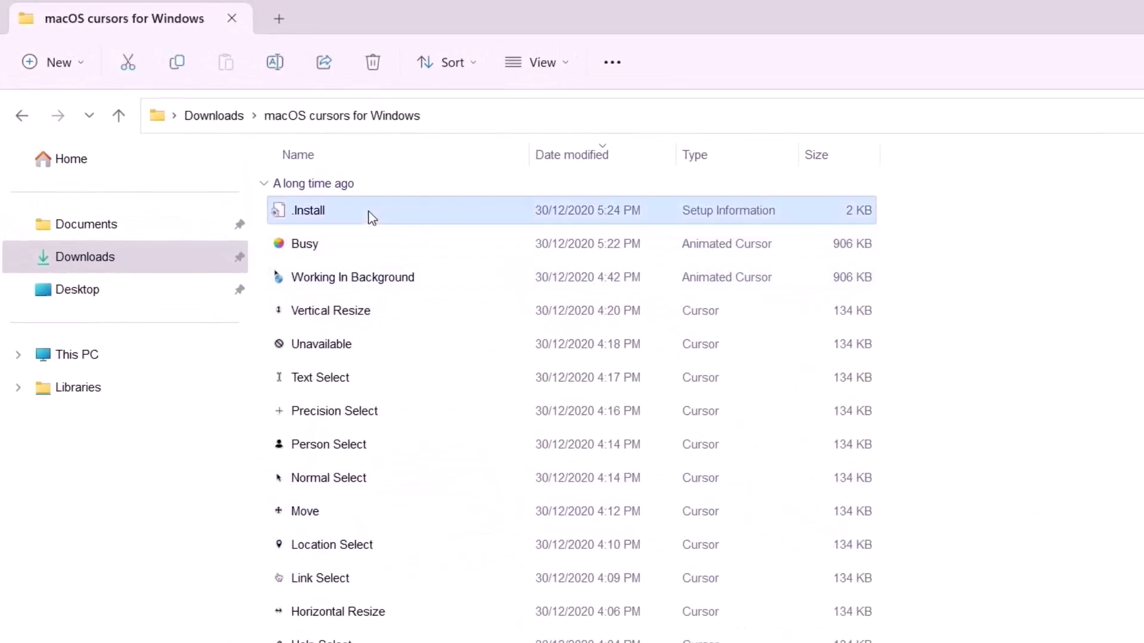
right_click(337, 214)
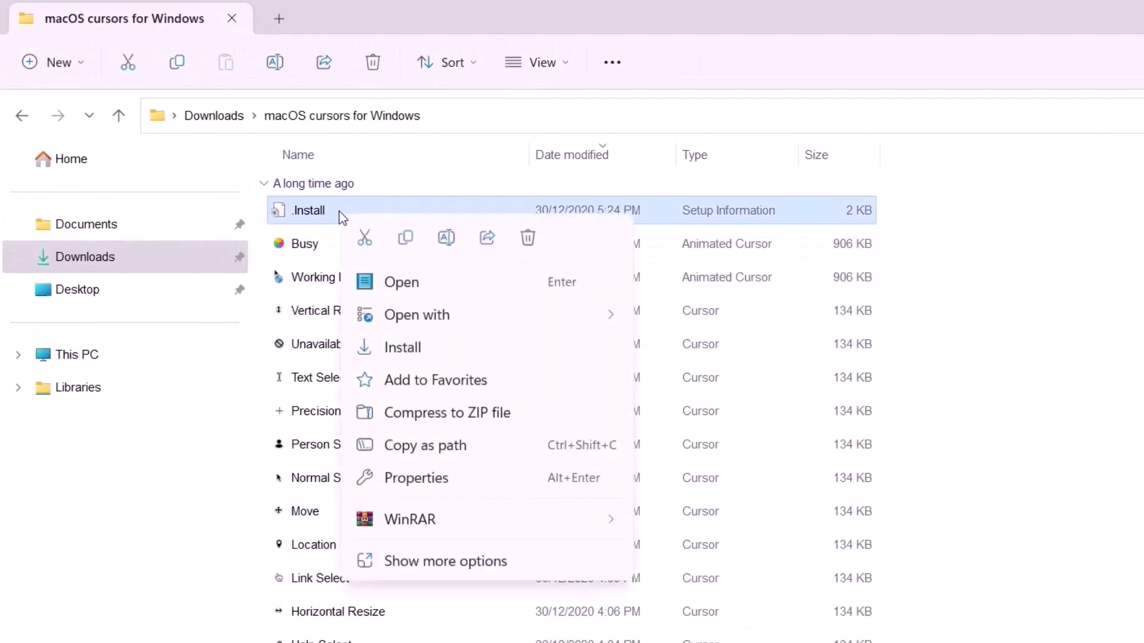
click(390, 348)
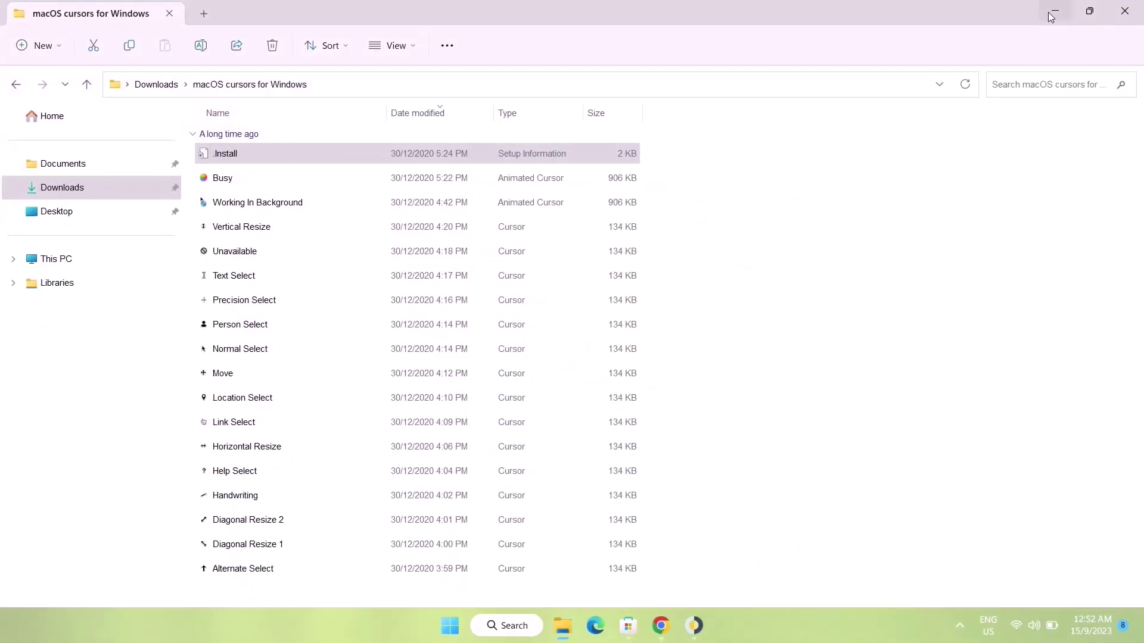
click(1052, 13)
- Open the mouse cursor properties from the Themes page of the Windows Personalization settings
right_click(536, 209)
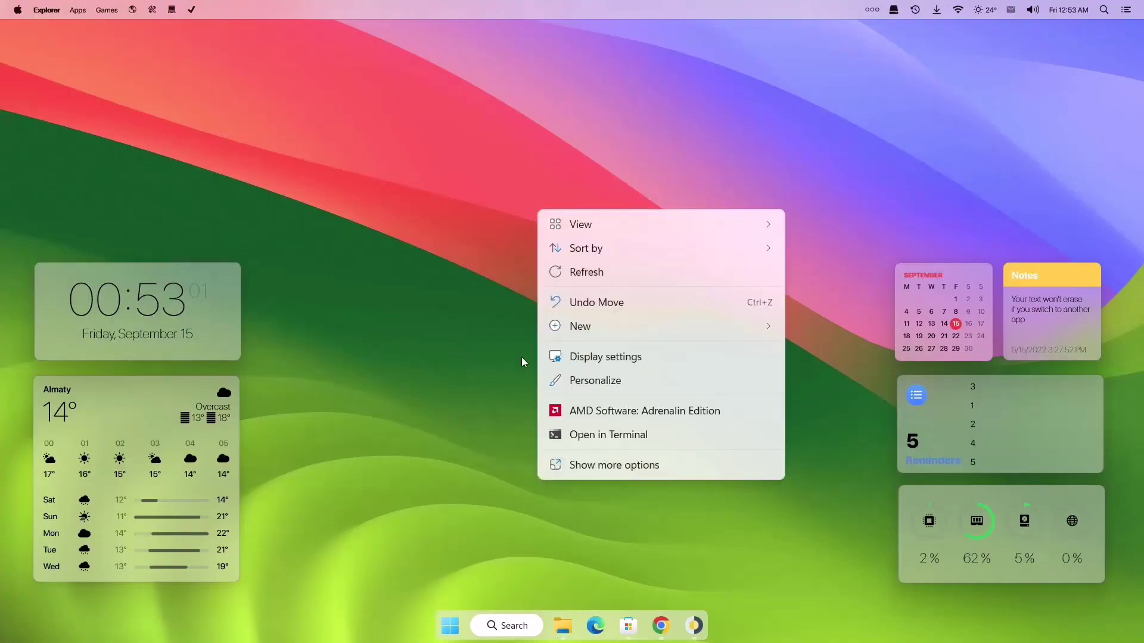
click(588, 382)
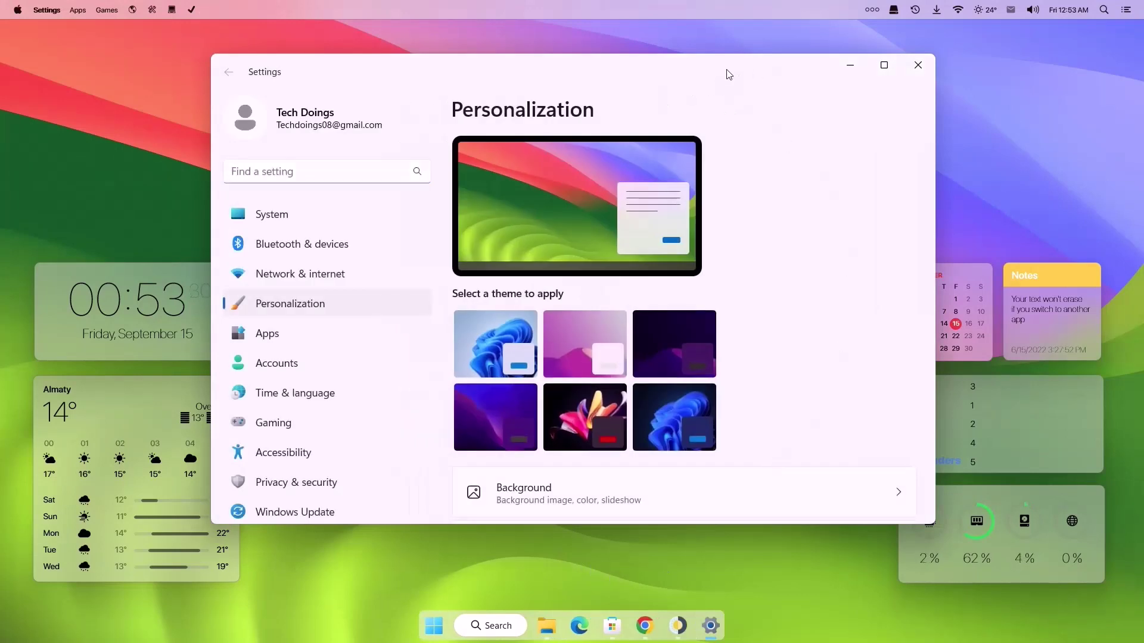
drag(725, 74, 858, 62)
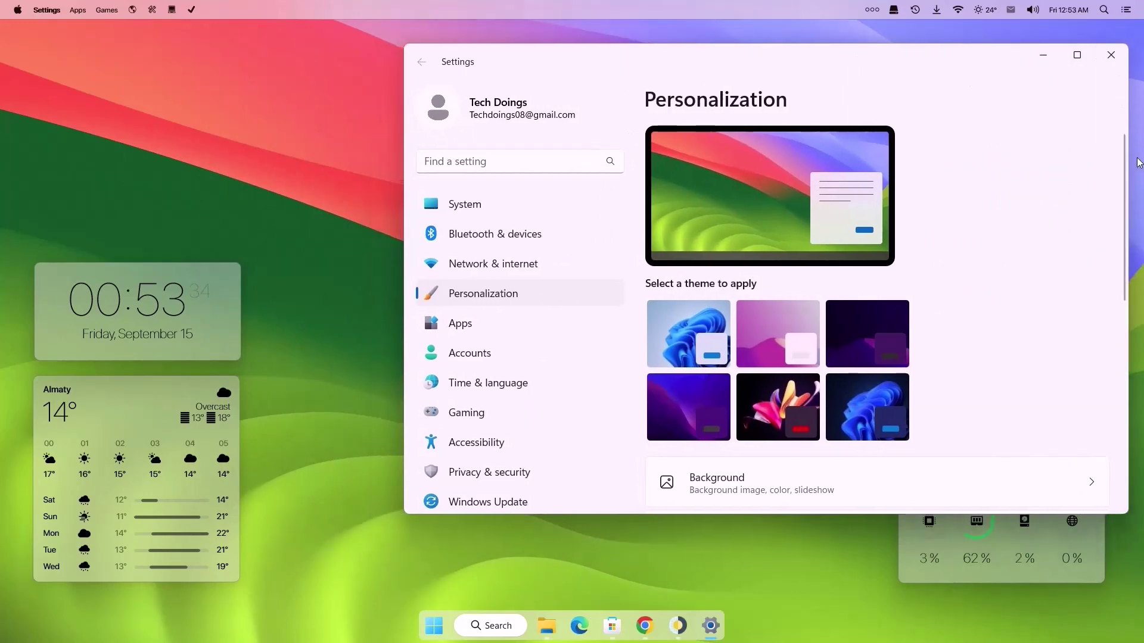
scroll(1126, 178, down, 5)
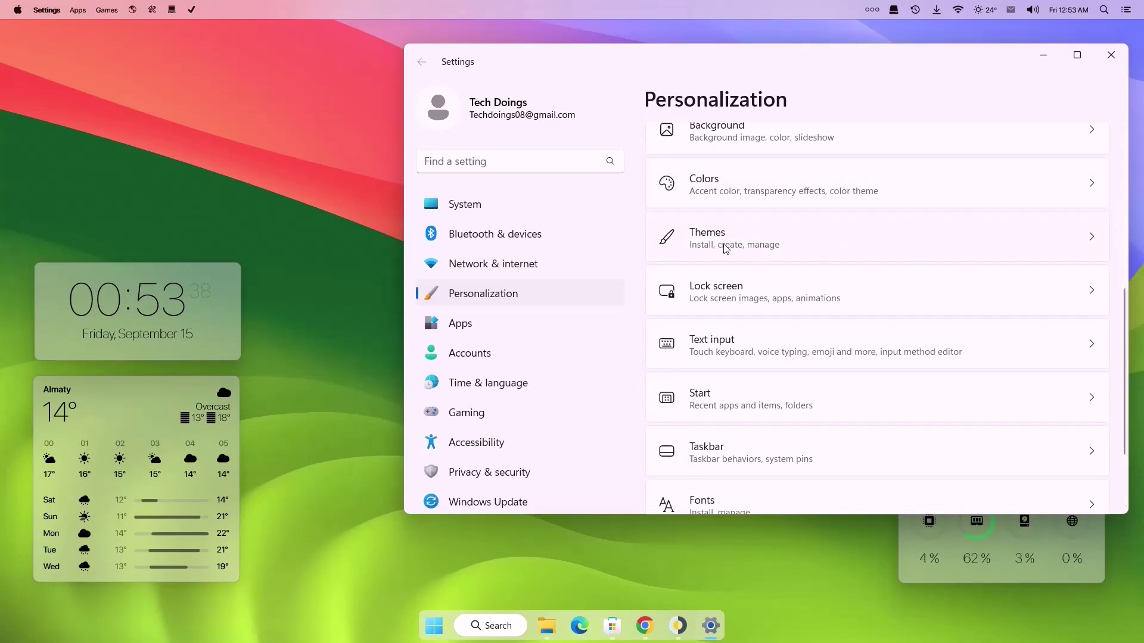
click(734, 243)
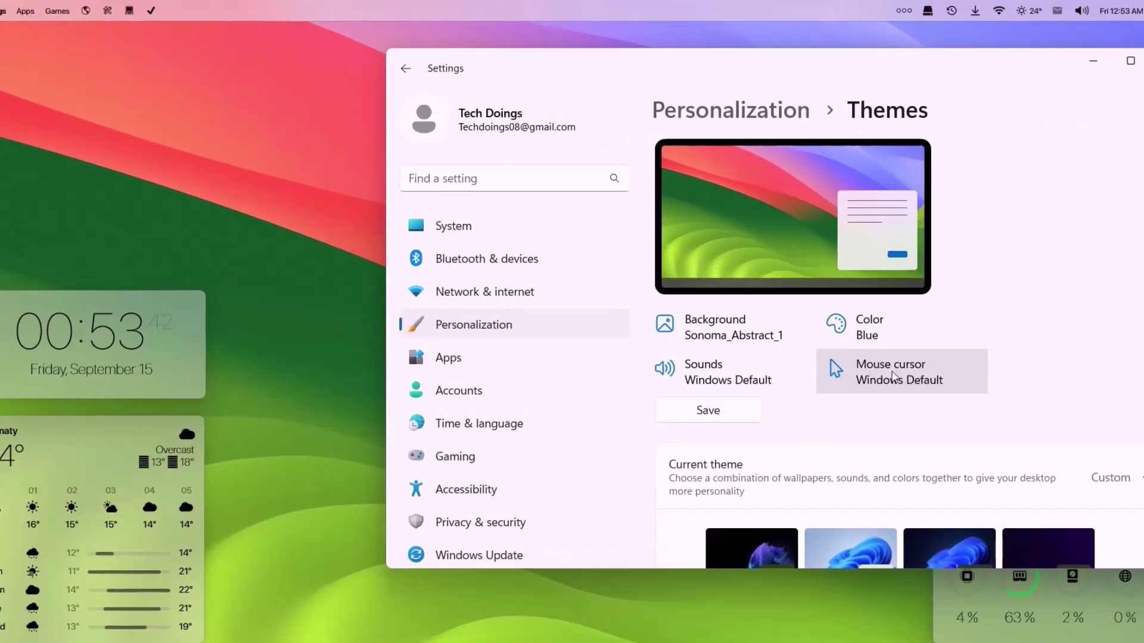
click(898, 377)
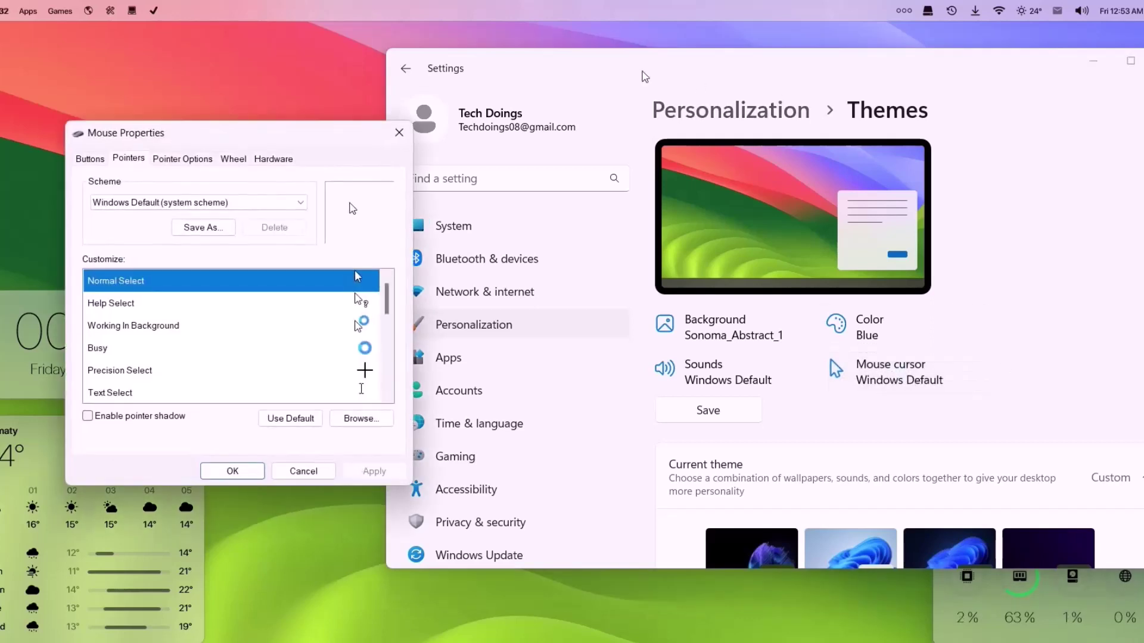
- Apply the macOS pointer scheme, agree to replace the original scheme, and close Mouse Properties
click(290, 209)
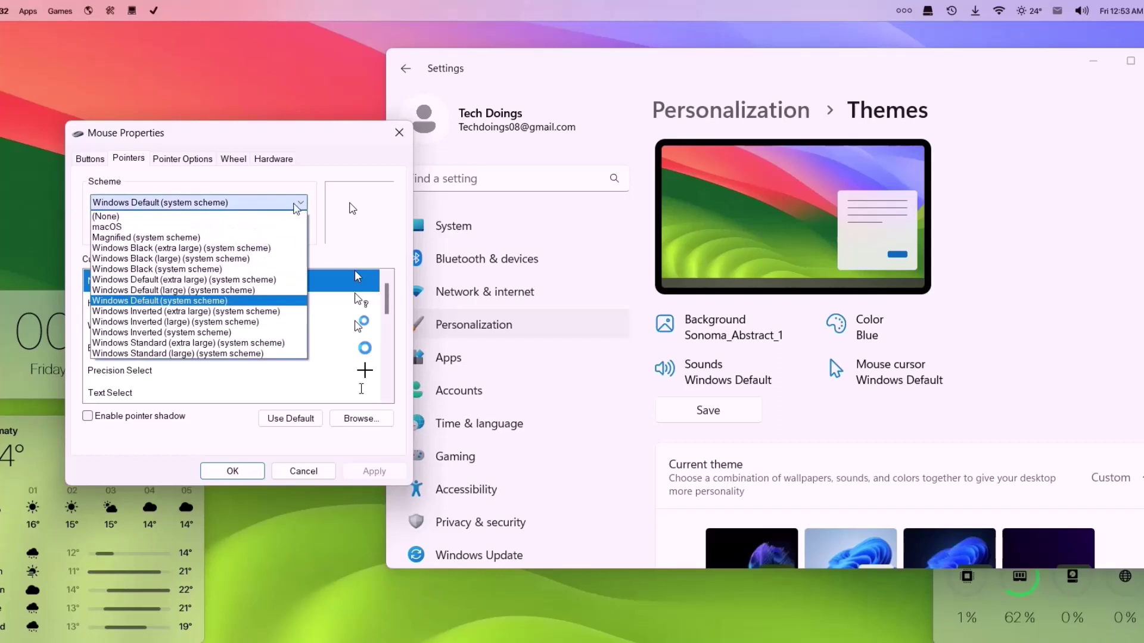
click(121, 229)
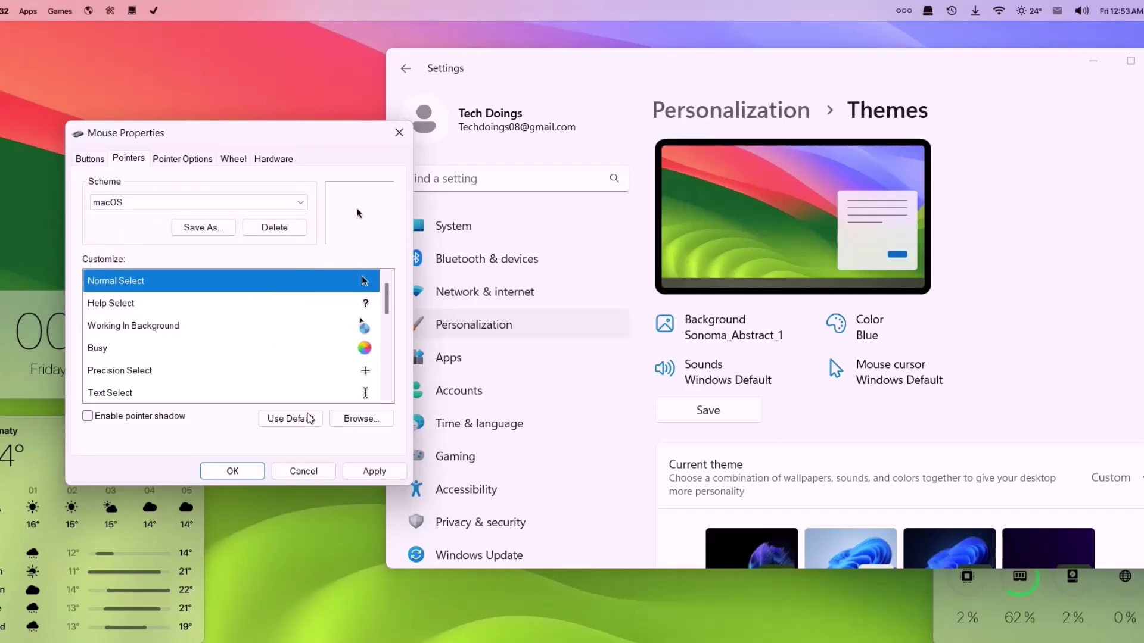
click(358, 474)
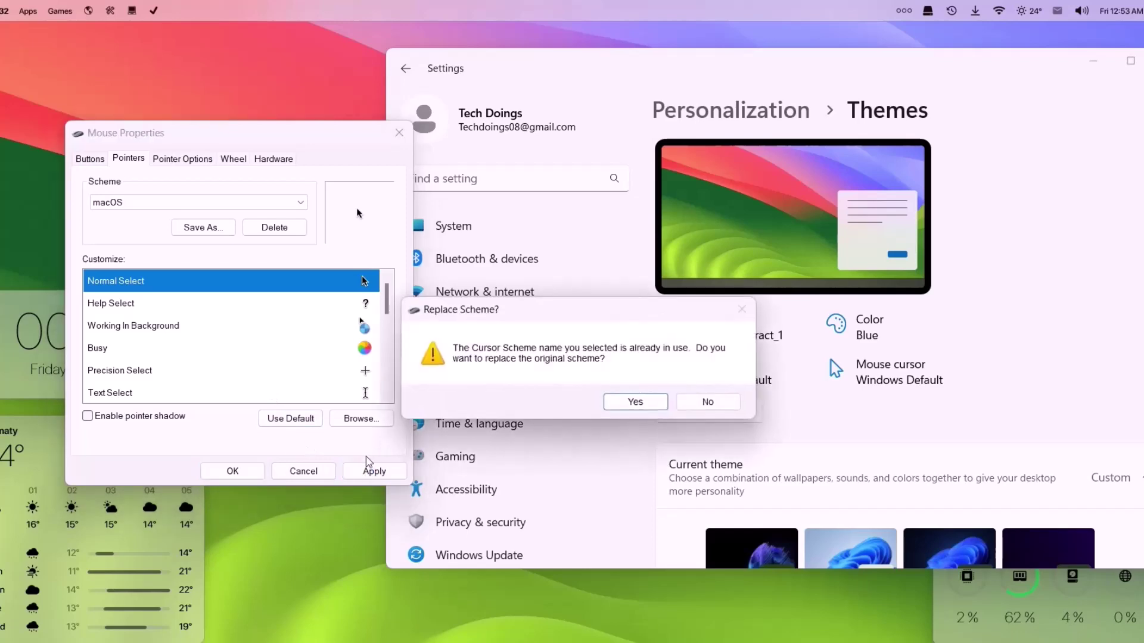
click(617, 403)
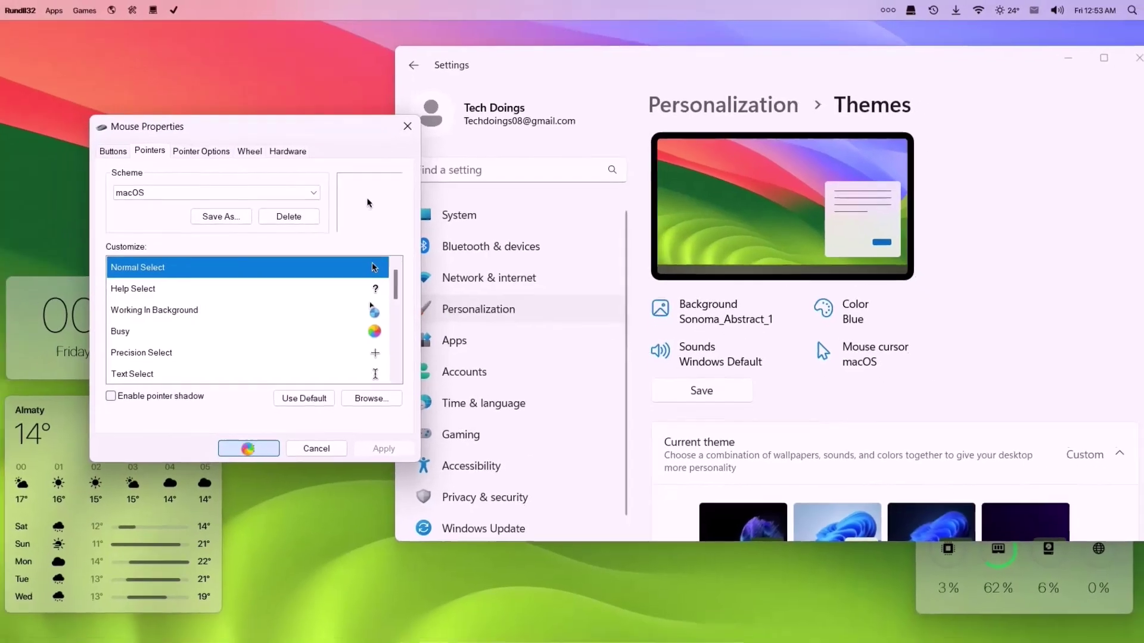
click(232, 472)
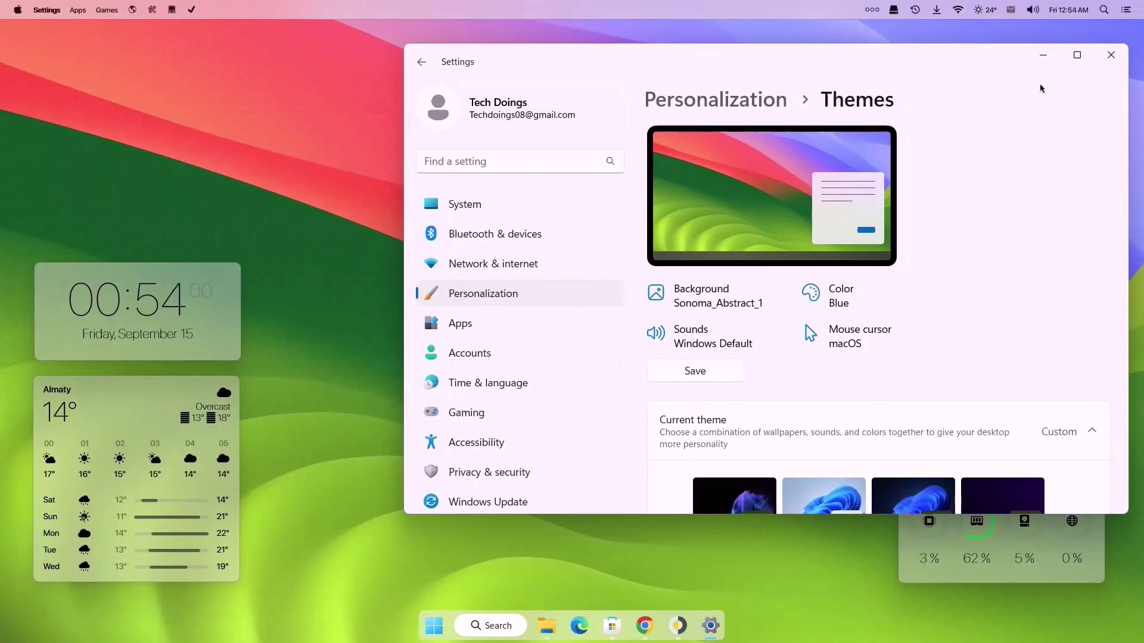
- Close the Settings window, then change the desktop Weather widget's city to New York and save the widget
click(1108, 61)
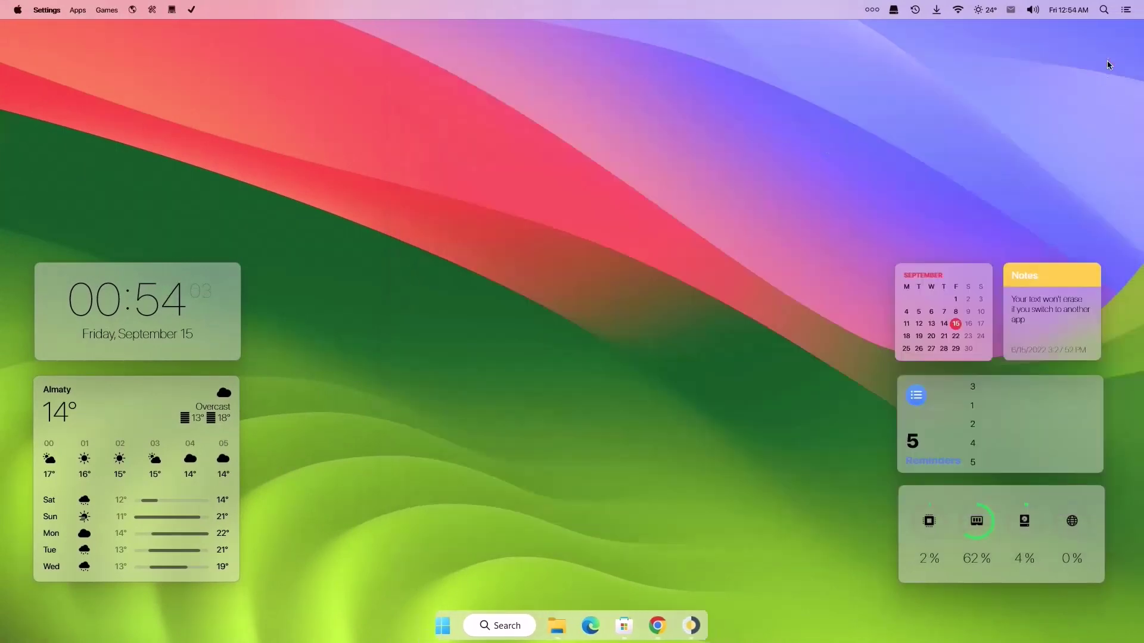
right_click(119, 398)
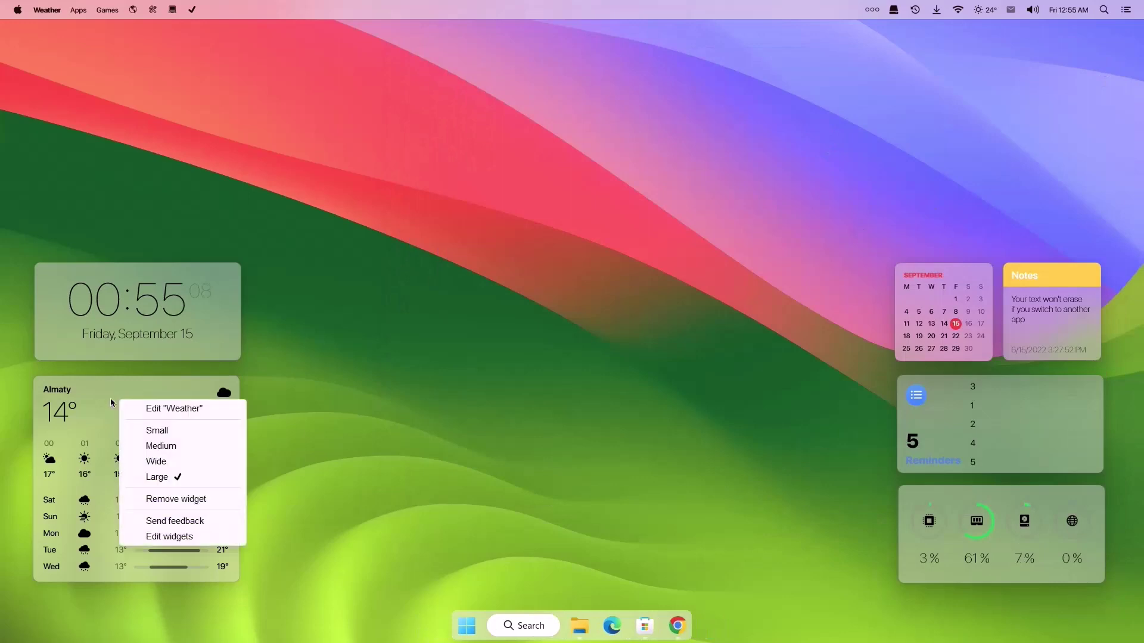
click(148, 410)
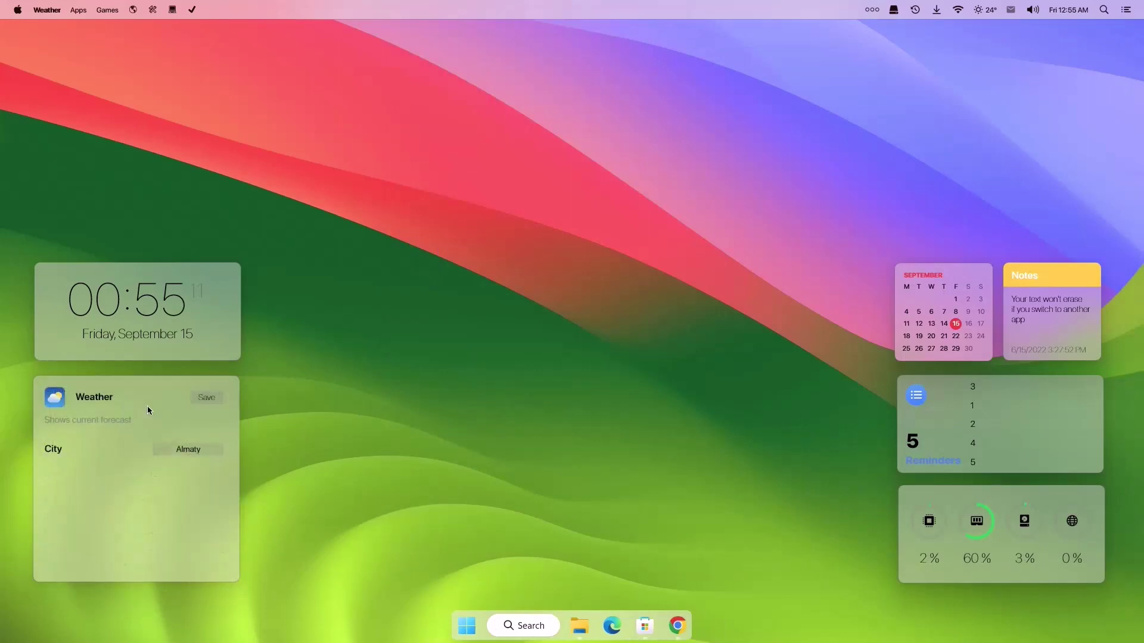
double_click(198, 451)
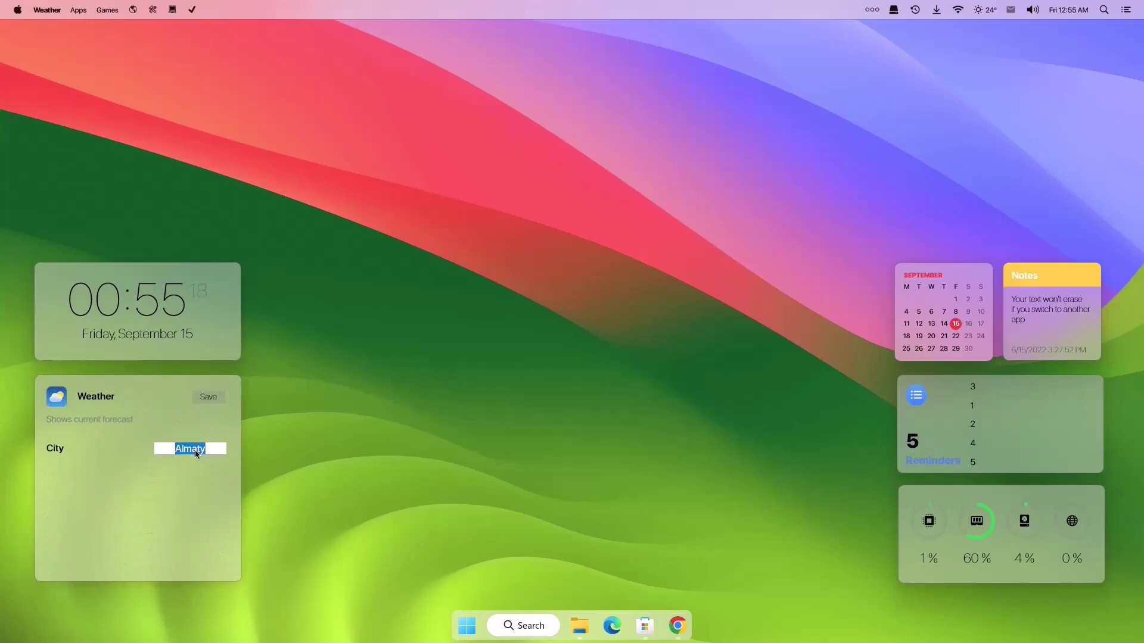
text(New York)
key(Return)
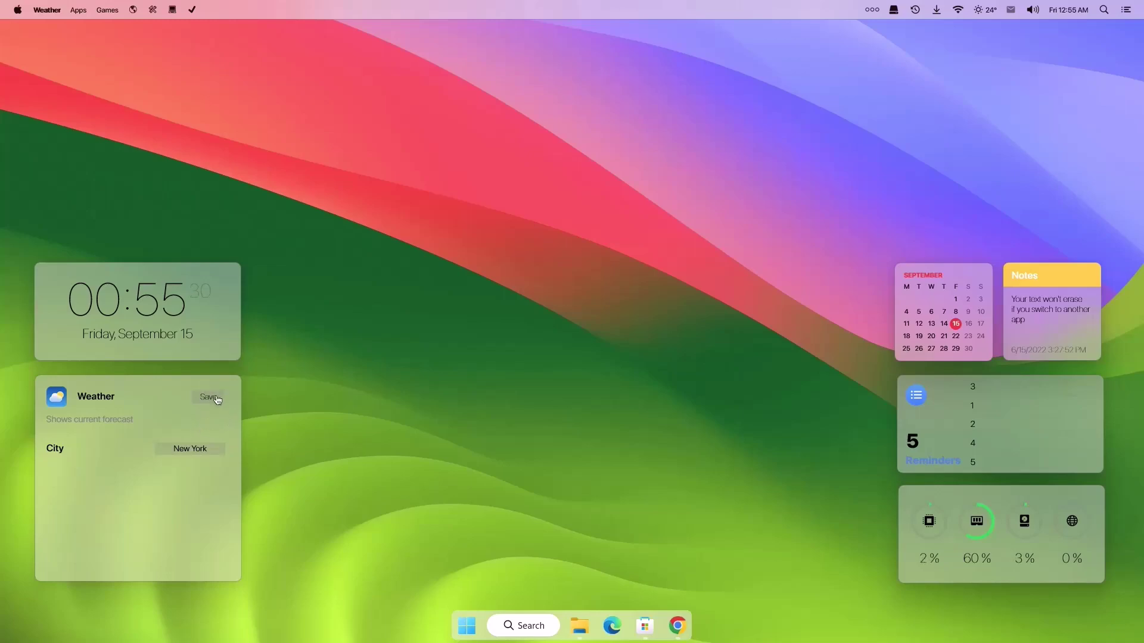
click(209, 397)
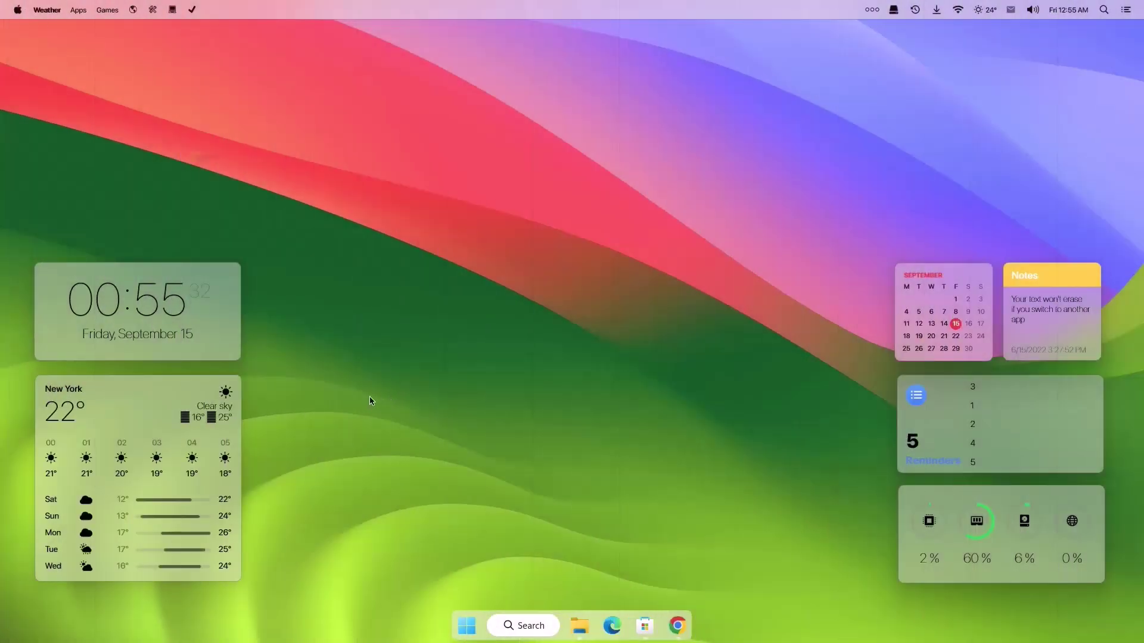